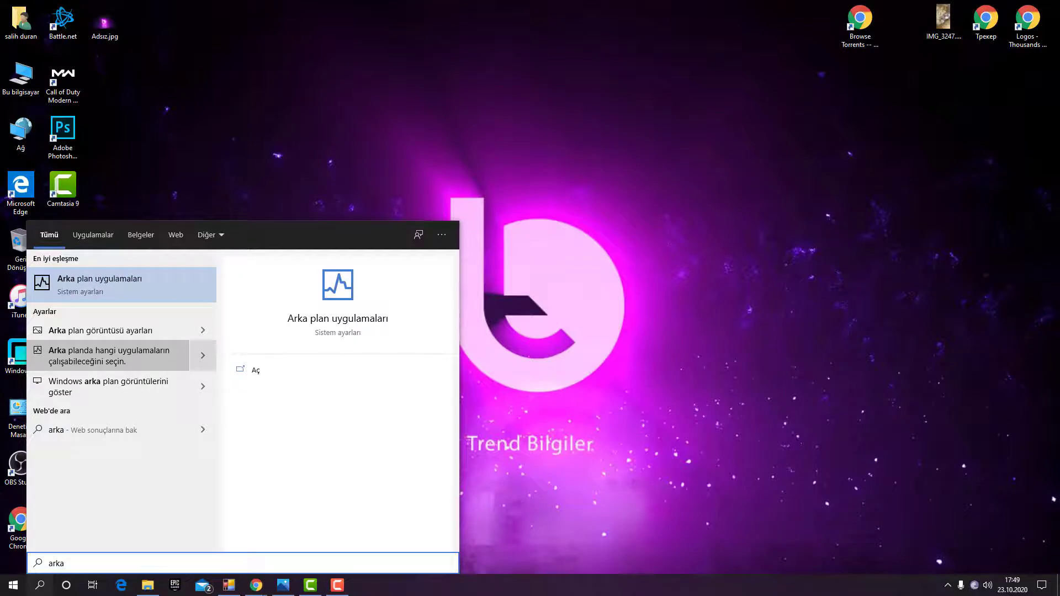
- Open the background apps settings in a maximized window and turn off background running for Paint 3D
key("Return")
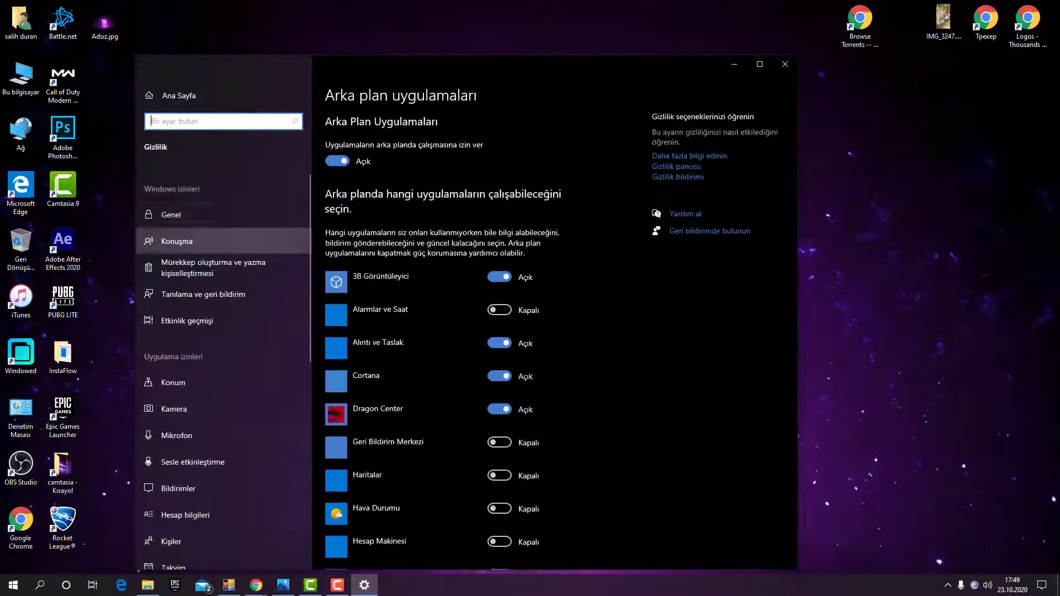
key("super+Up")
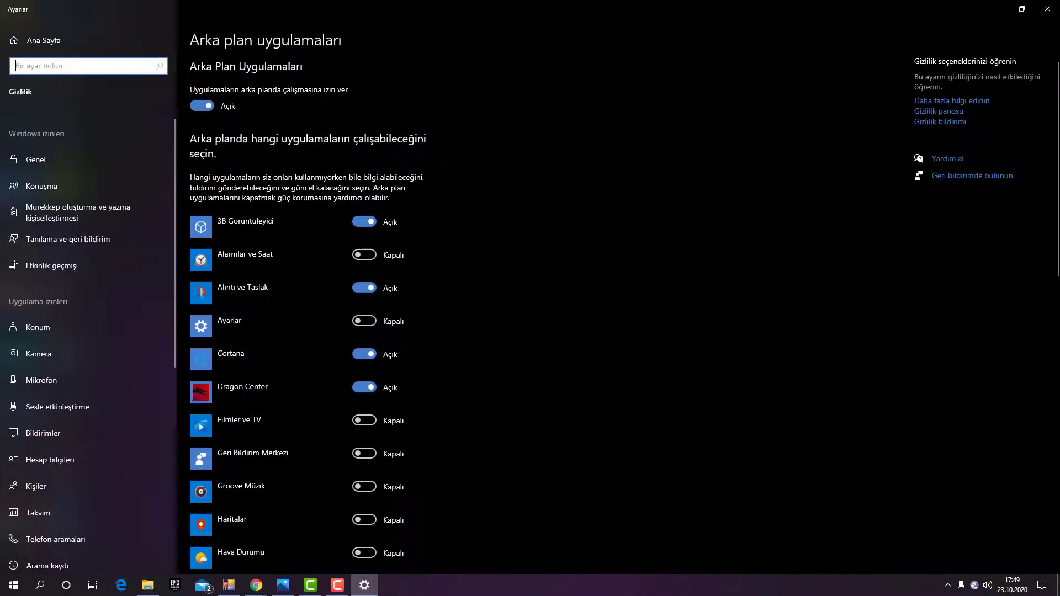
scroll(530, 309, "down", 10)
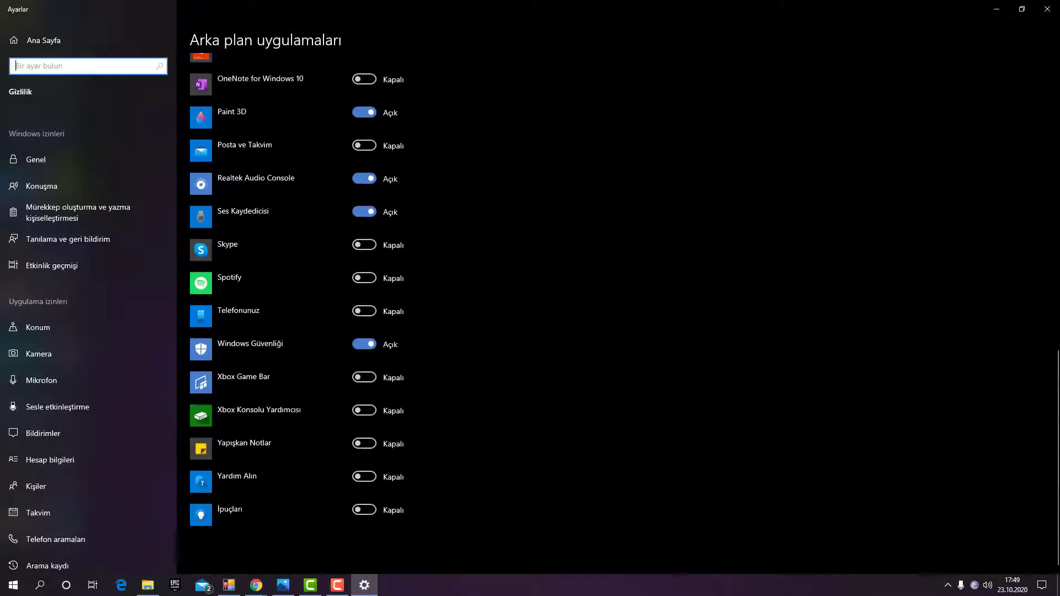
scroll(364, 331, "up", 3)
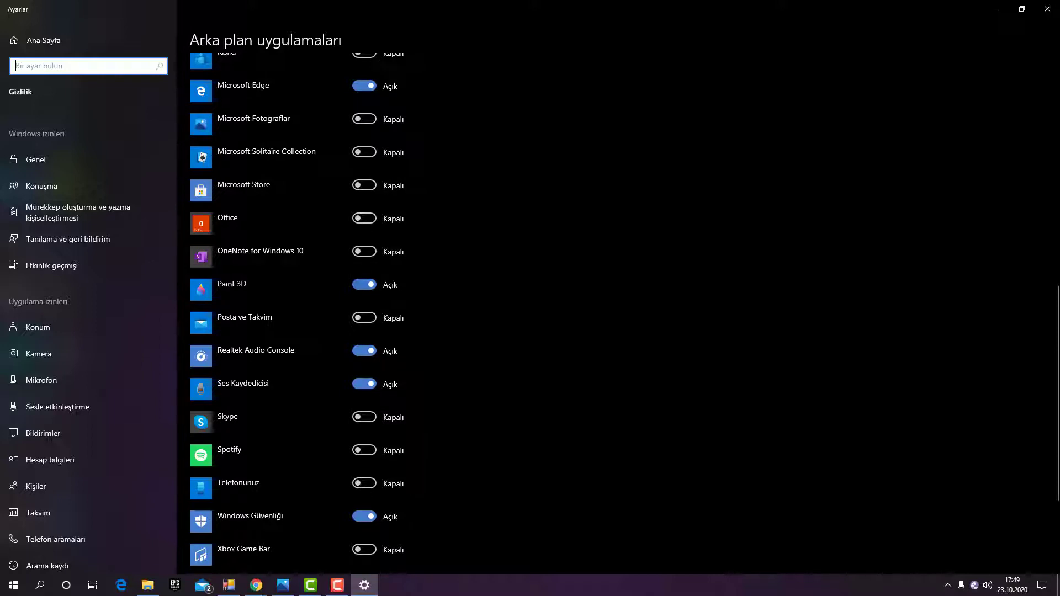
left_click(364, 284)
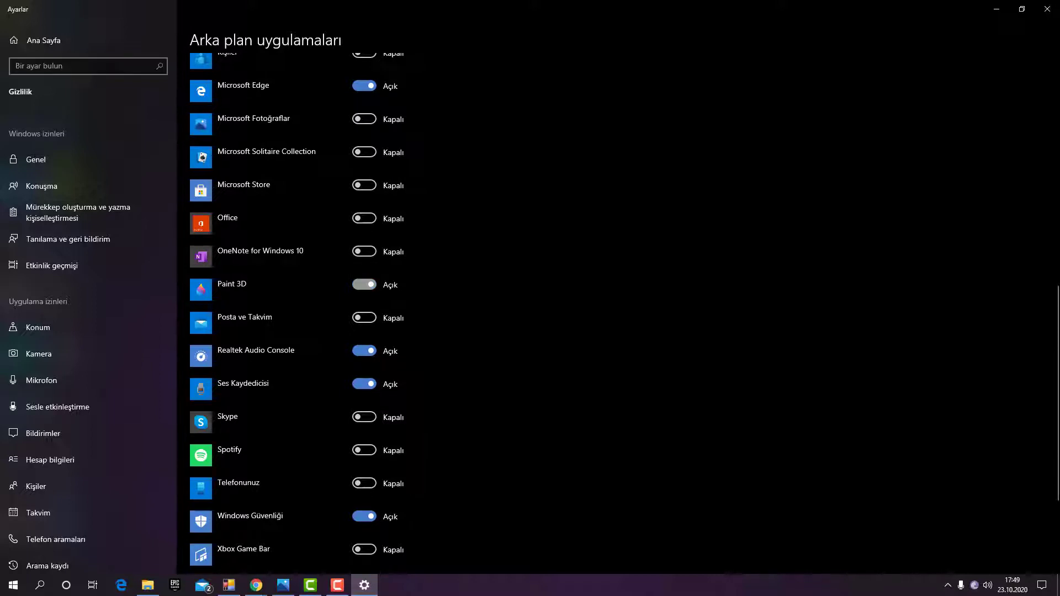
- Turn off background running for Dragon Center and Cortana
scroll(364, 218, "up", 1)
scroll(298, 309, "up", 2)
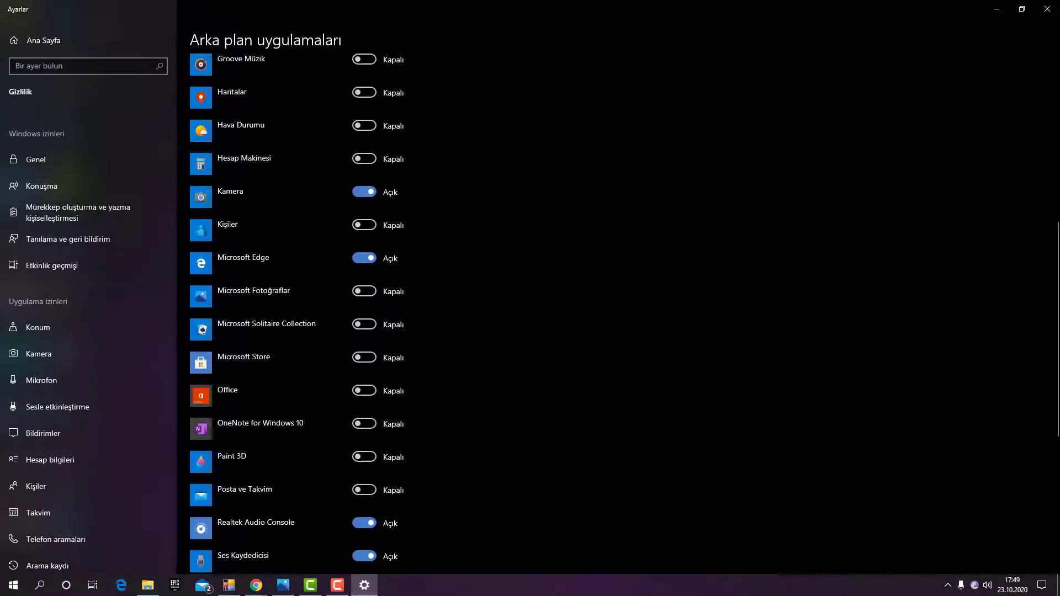
scroll(299, 310, "up", 5)
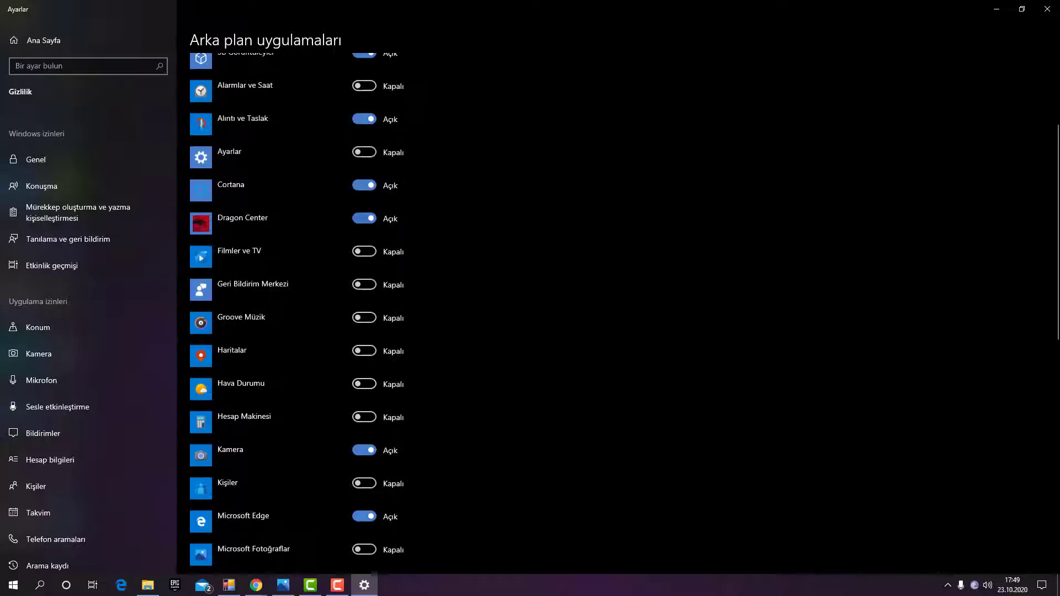
left_click(364, 218)
left_click(364, 185)
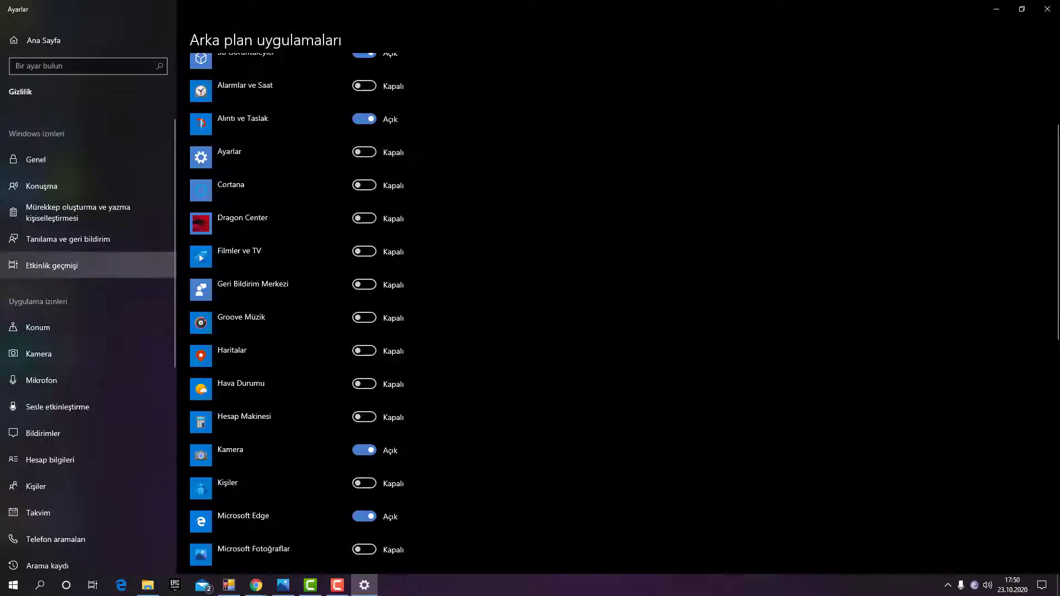
- Turn off background running for Alıntı ve Taslak and 3B Görüntüleyici, and close the settings window
mouse_move(148, 587)
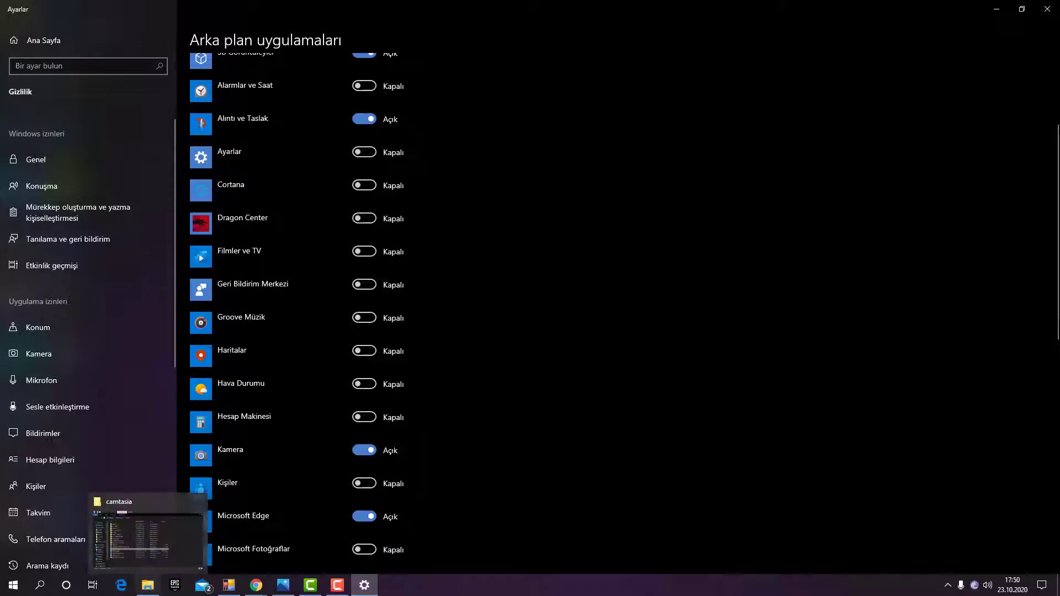
scroll(307, 309, "up", 1)
left_click(364, 205)
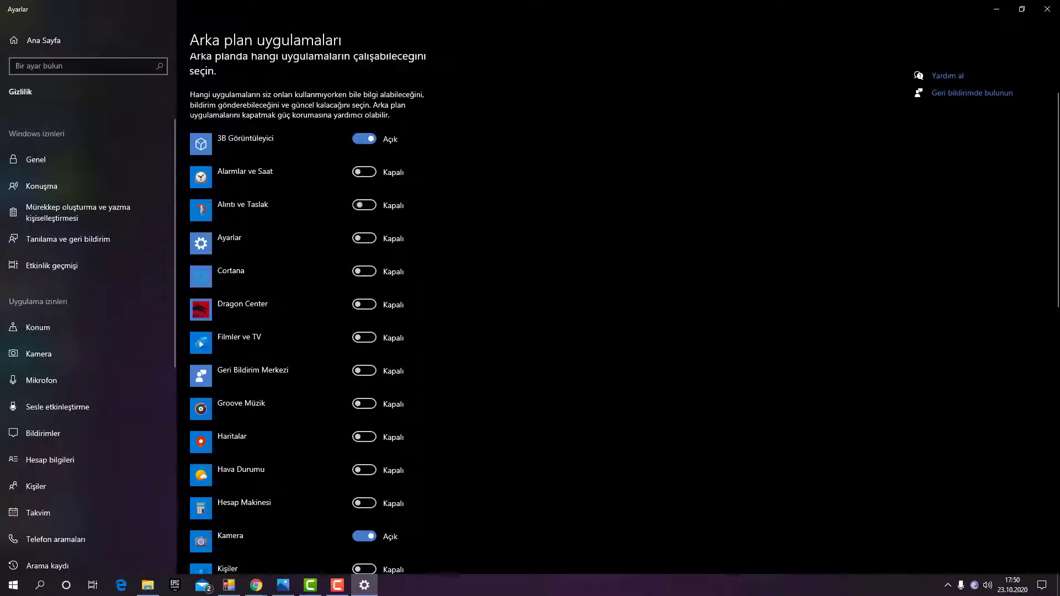
left_click(365, 138)
scroll(364, 221, "down", 10)
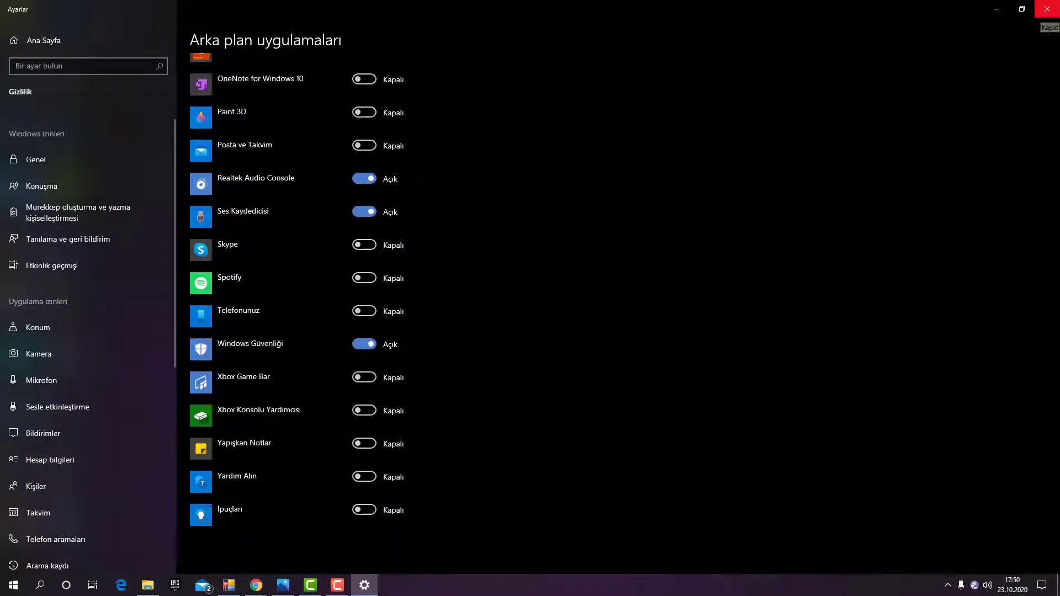
left_click(1047, 9)
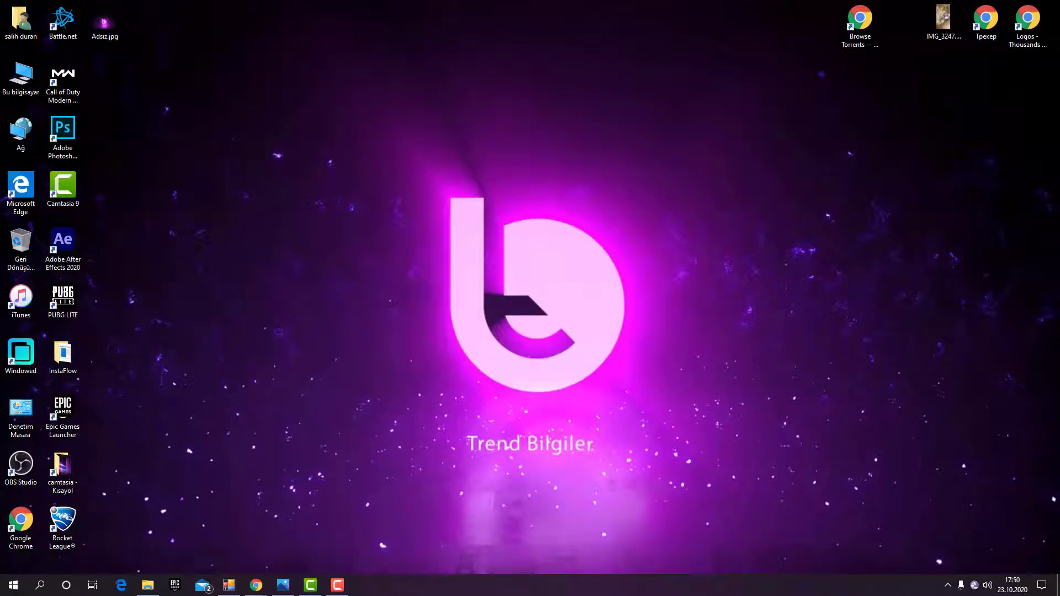
- Open Task Manager in a maximized window and display its list of startup programs
right_click(418, 241)
left_click(446, 291)
key("ctrl+shift+Escape")
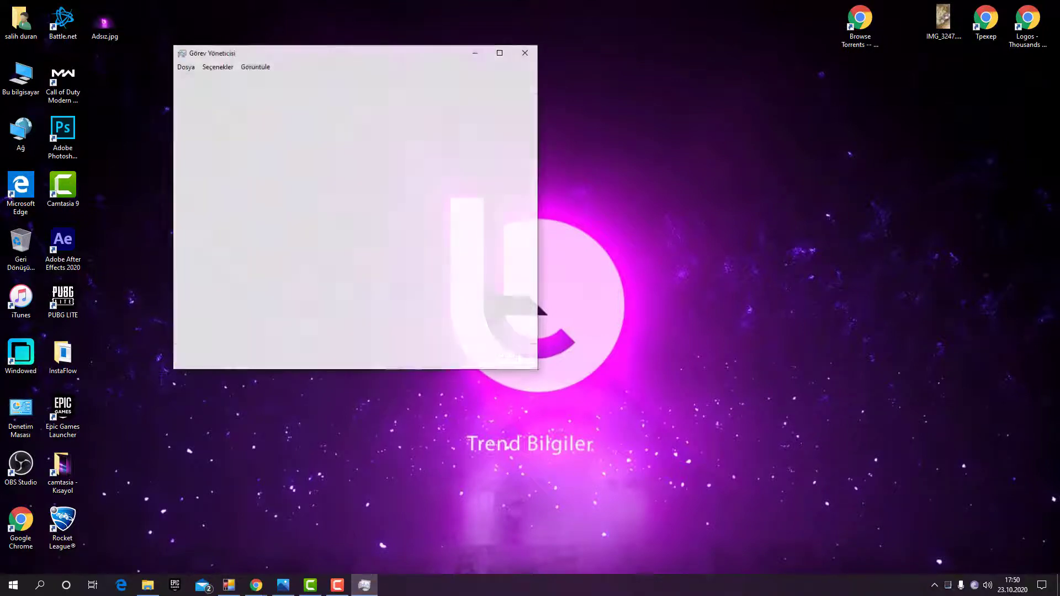
left_click_drag(346, 52, 450, 51)
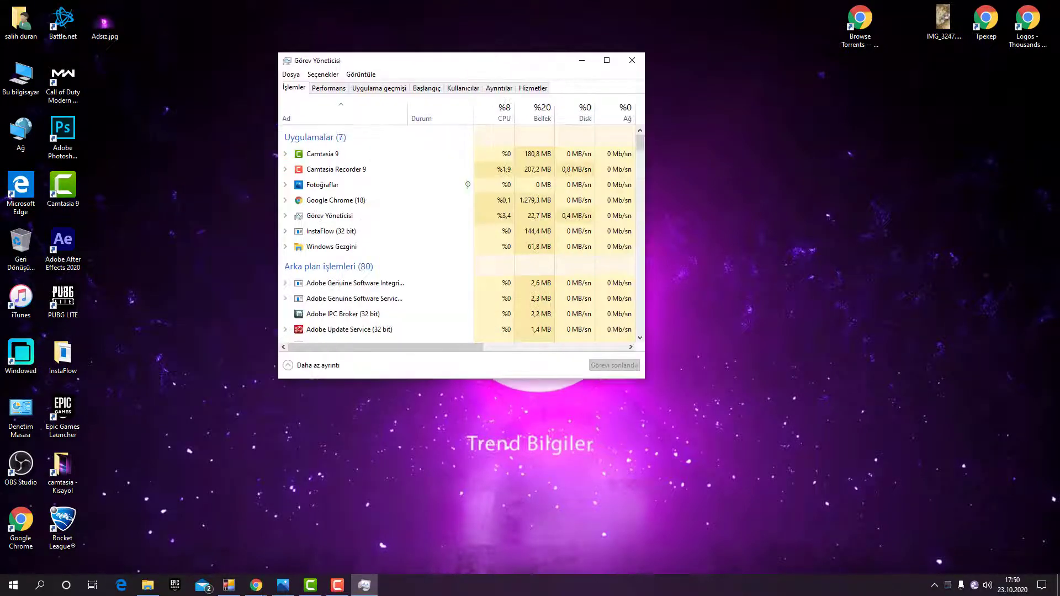
double_click(450, 51)
left_click(450, 55)
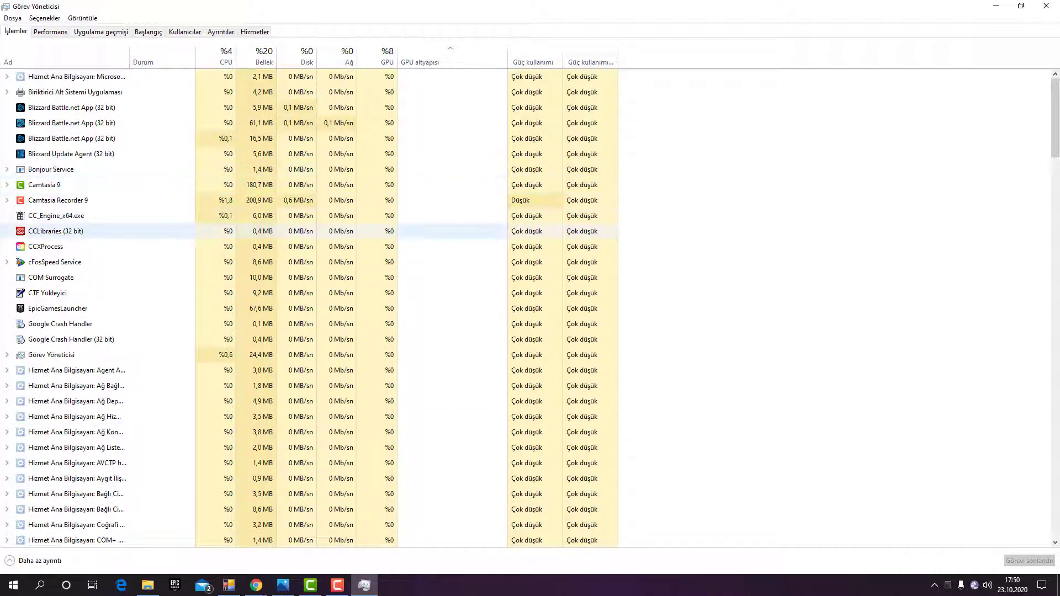
left_click(148, 31)
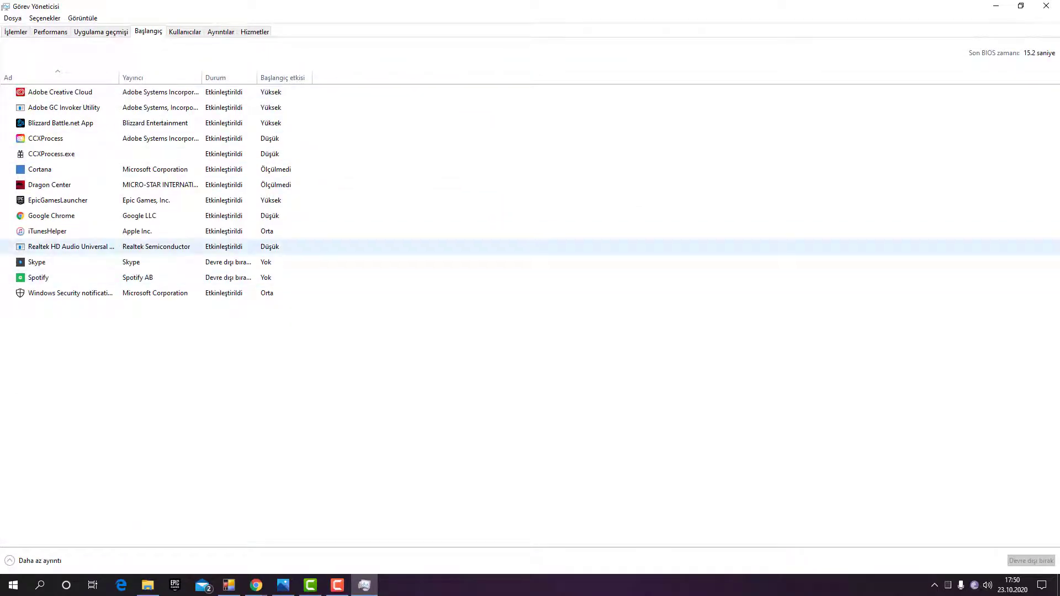
- Disable Adobe Creative Cloud, Blizzard Battle.net App and the Adobe CCXProcess entry from launching at startup
left_click(61, 92)
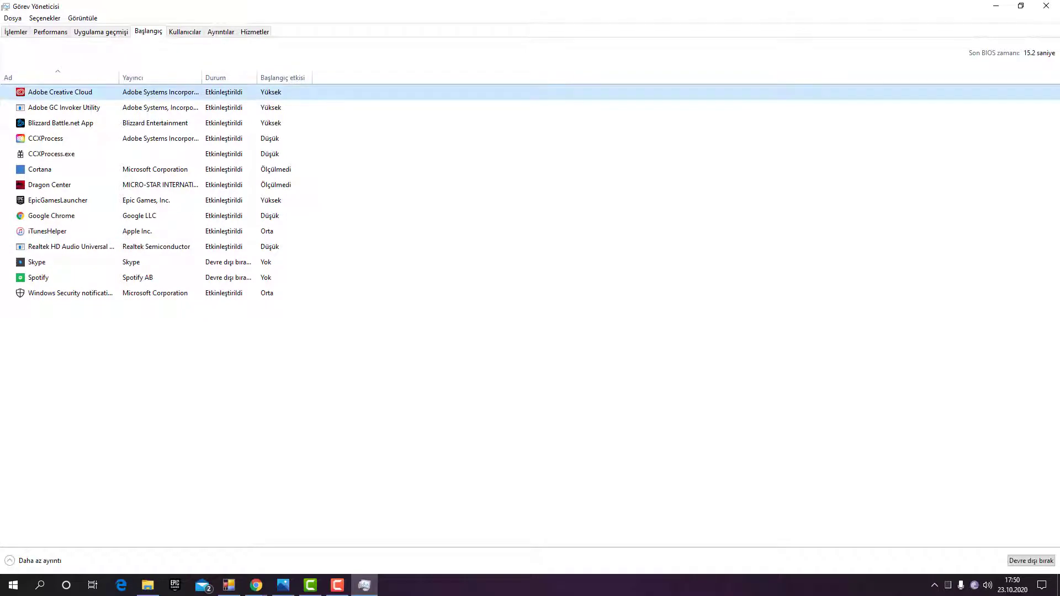
right_click(231, 92)
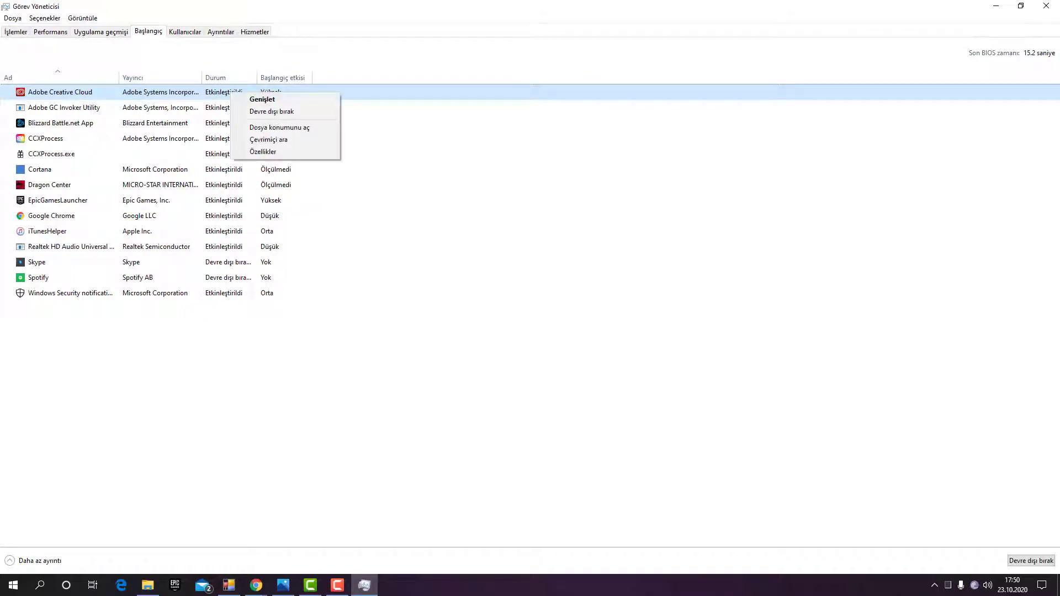
left_click(270, 111)
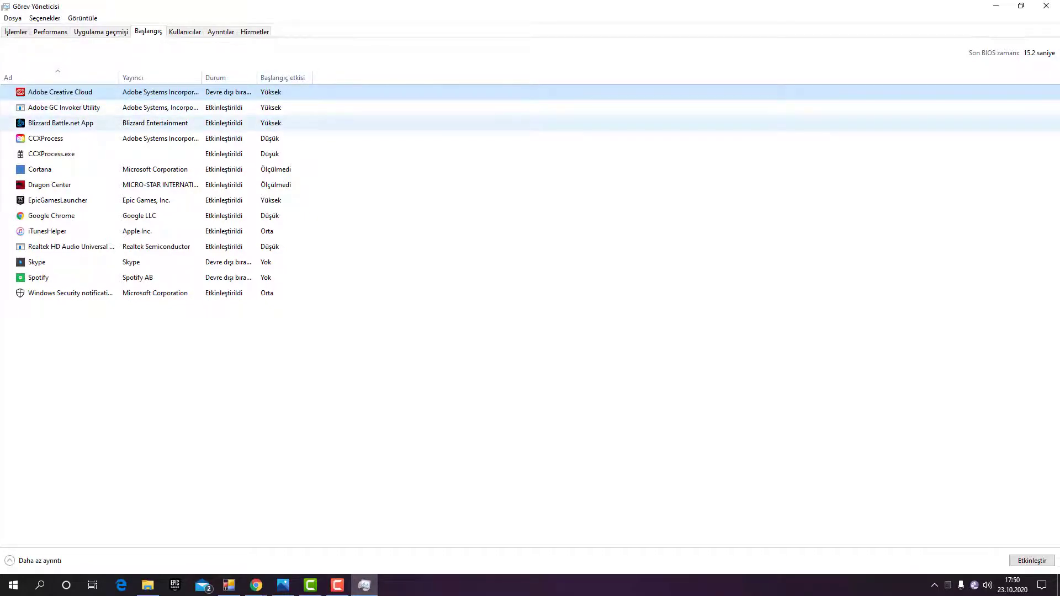
right_click(227, 124)
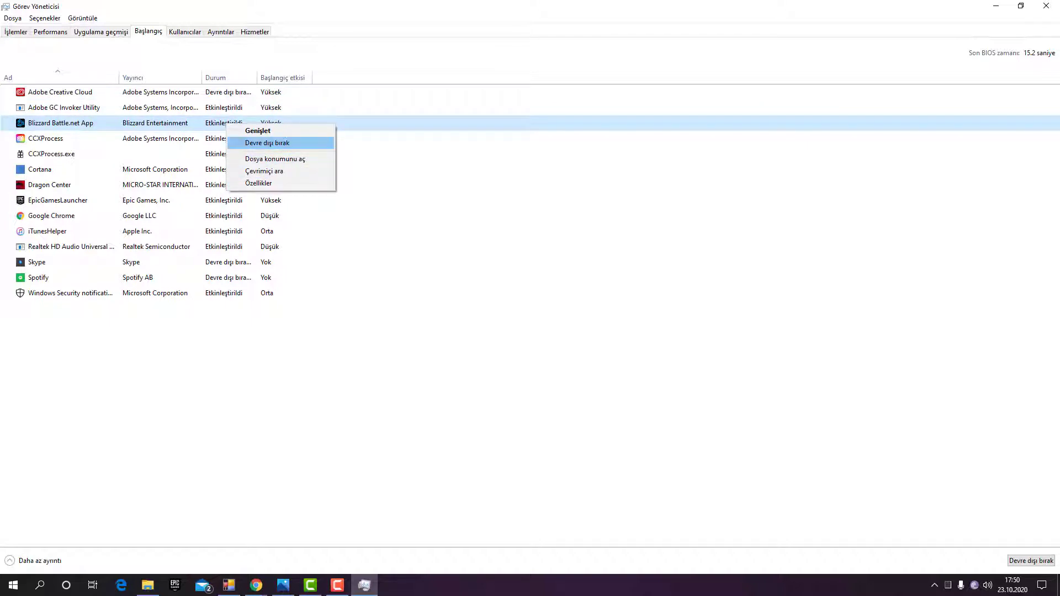
left_click(267, 143)
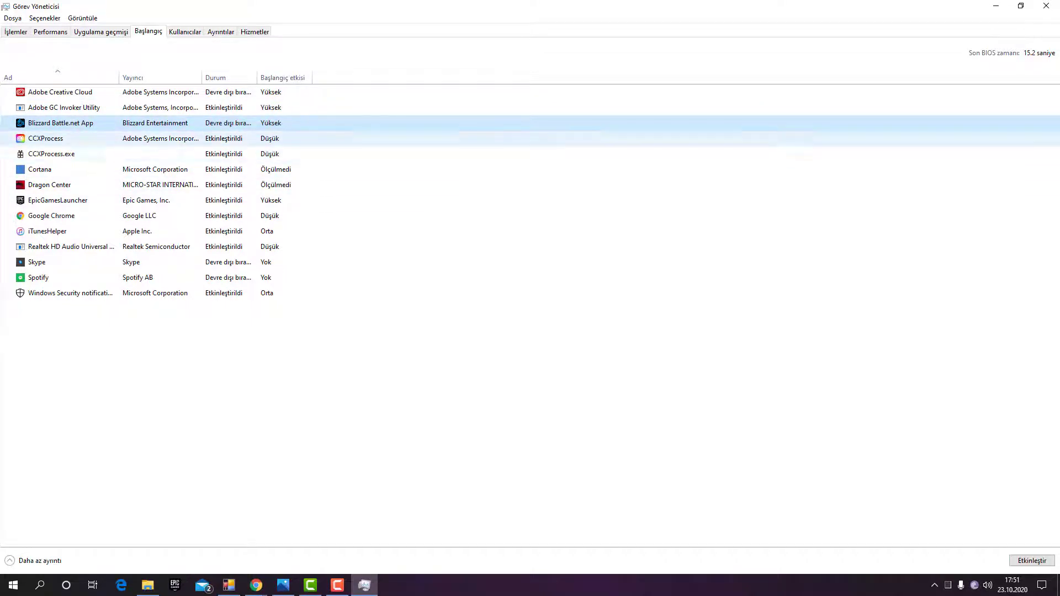
right_click(236, 138)
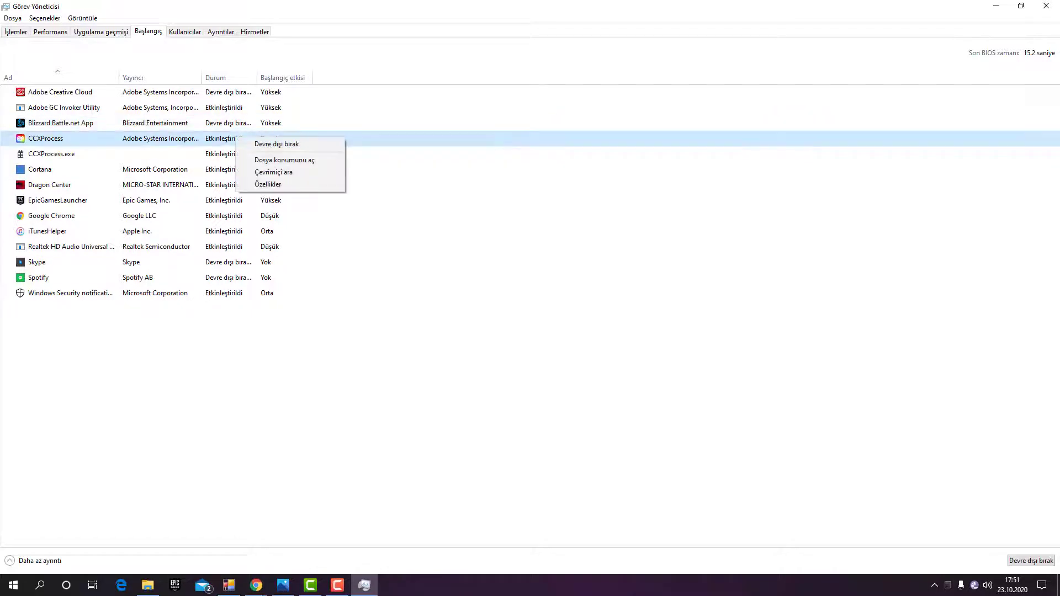
left_click(259, 144)
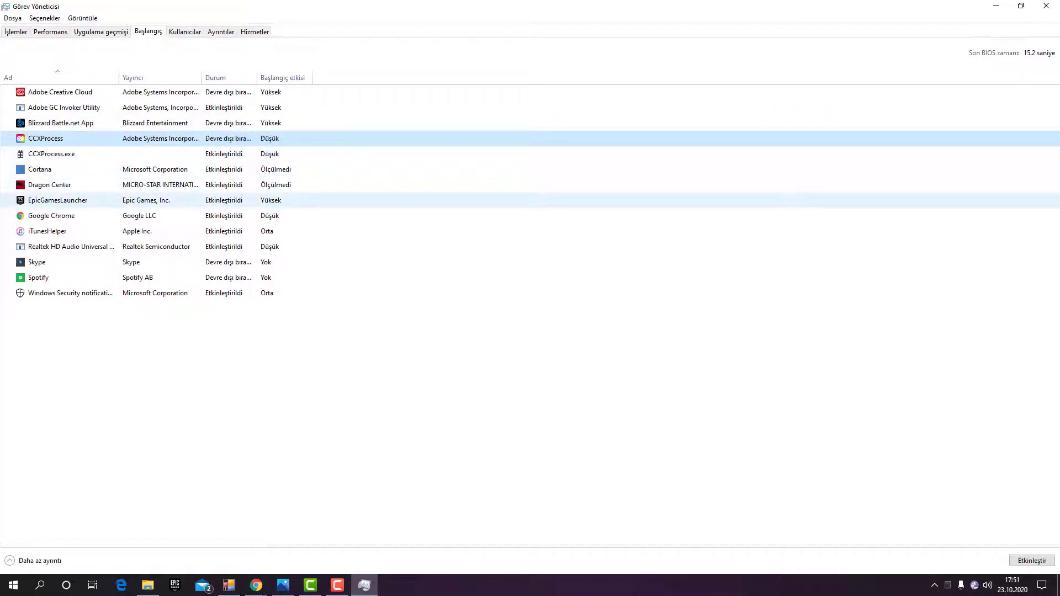
- Disable Cortana and EpicGamesLauncher from launching at startup
right_click(228, 171)
left_click(268, 178)
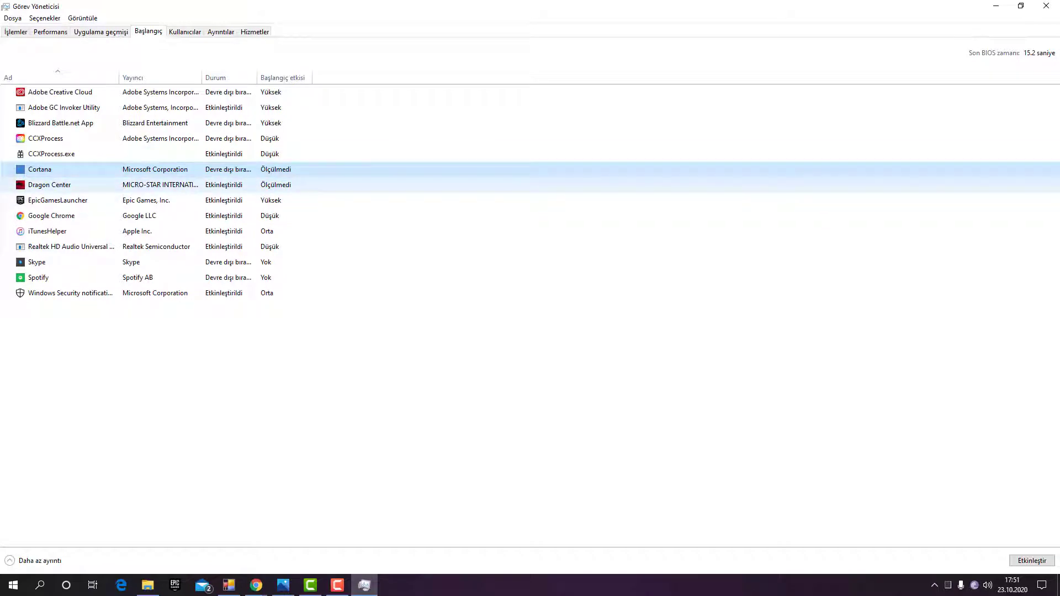
right_click(234, 200)
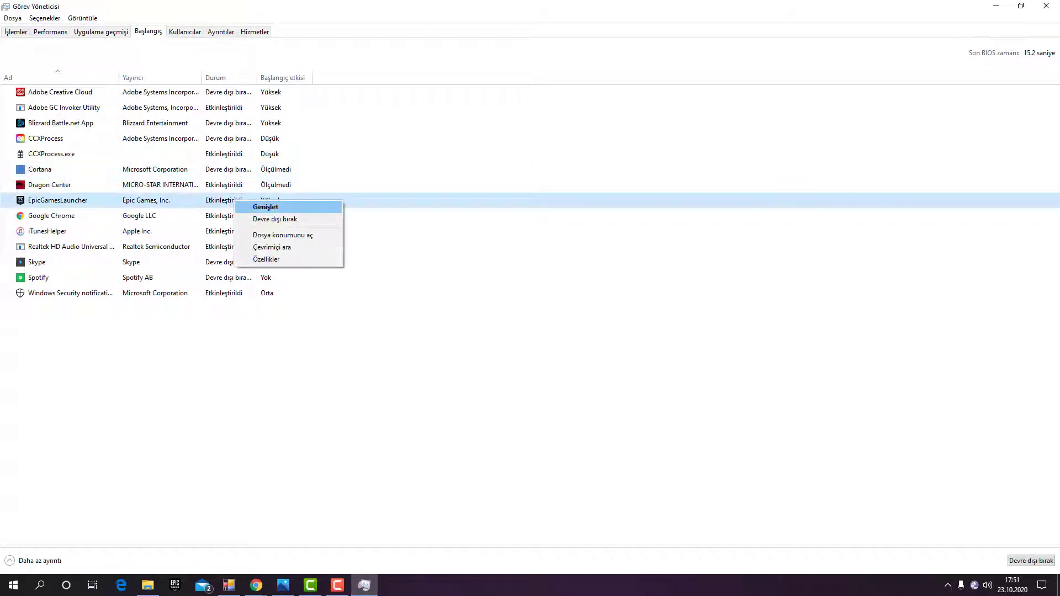
left_click(275, 219)
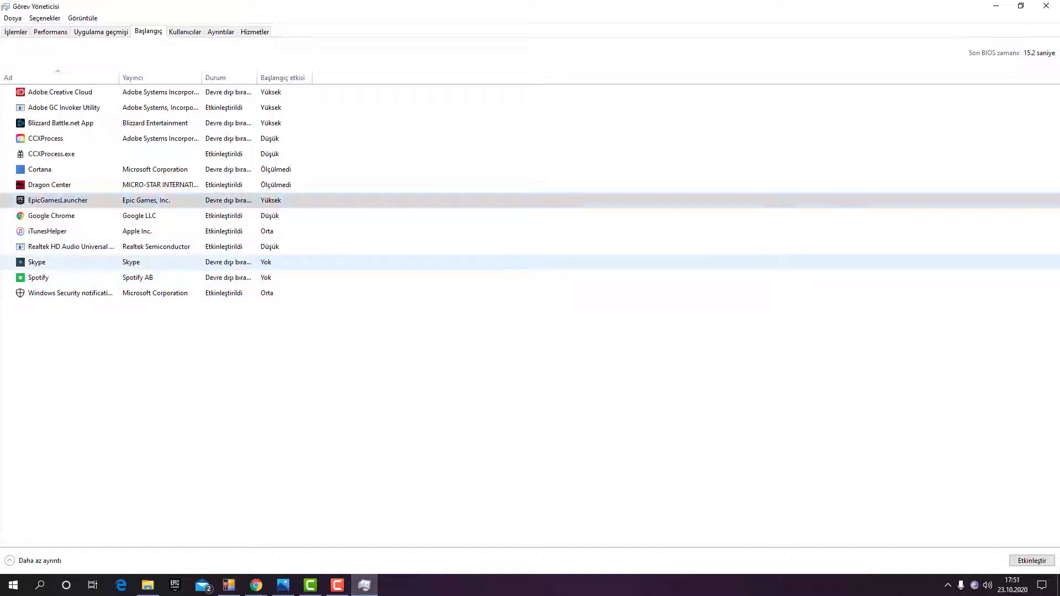
- Disable iTunesHelper from launching at startup
right_click(157, 262)
left_click(138, 277)
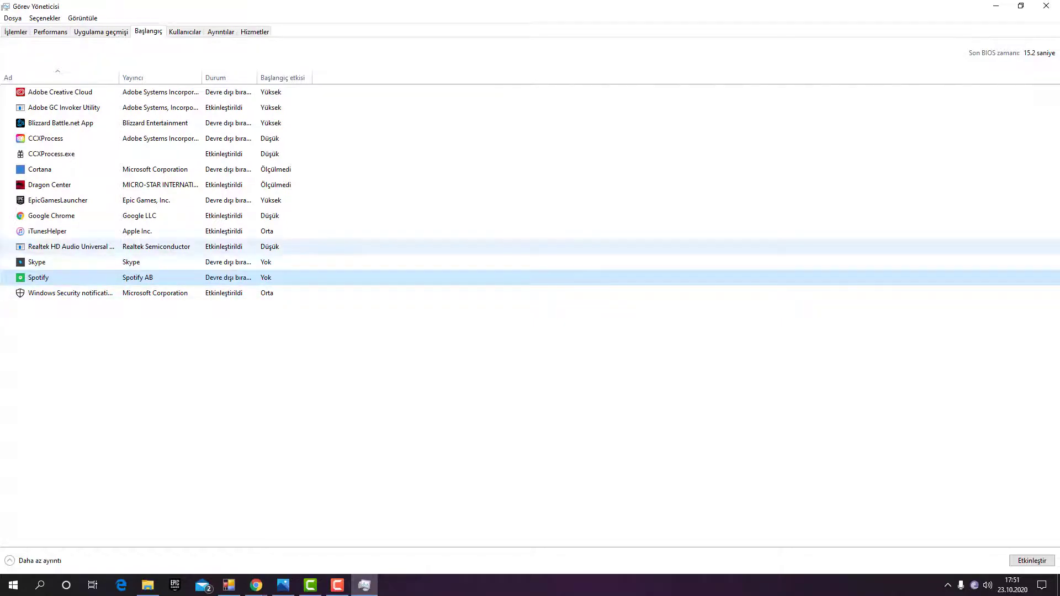
right_click(211, 216)
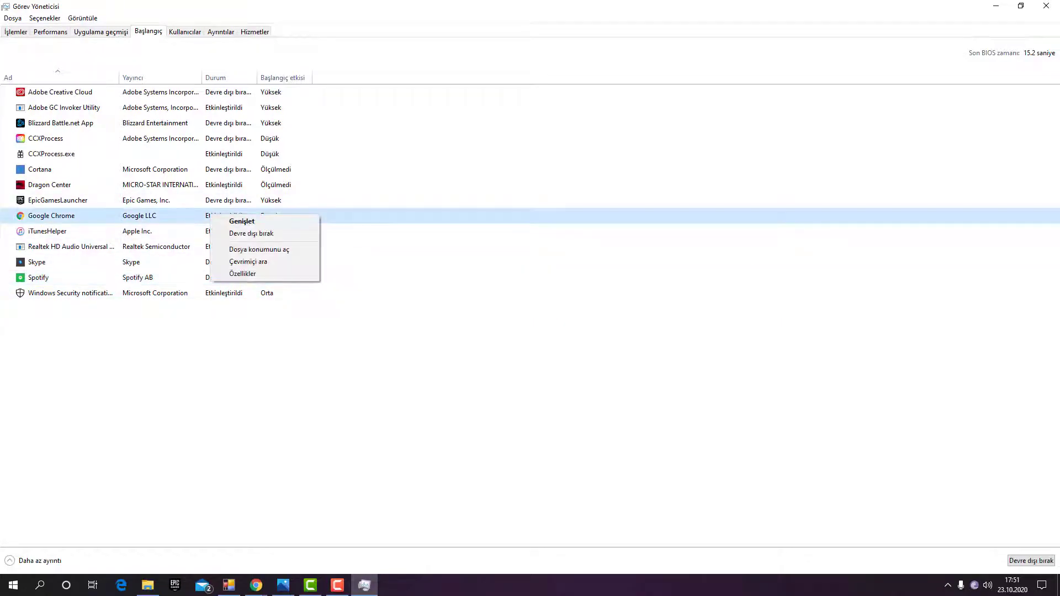
key("Escape")
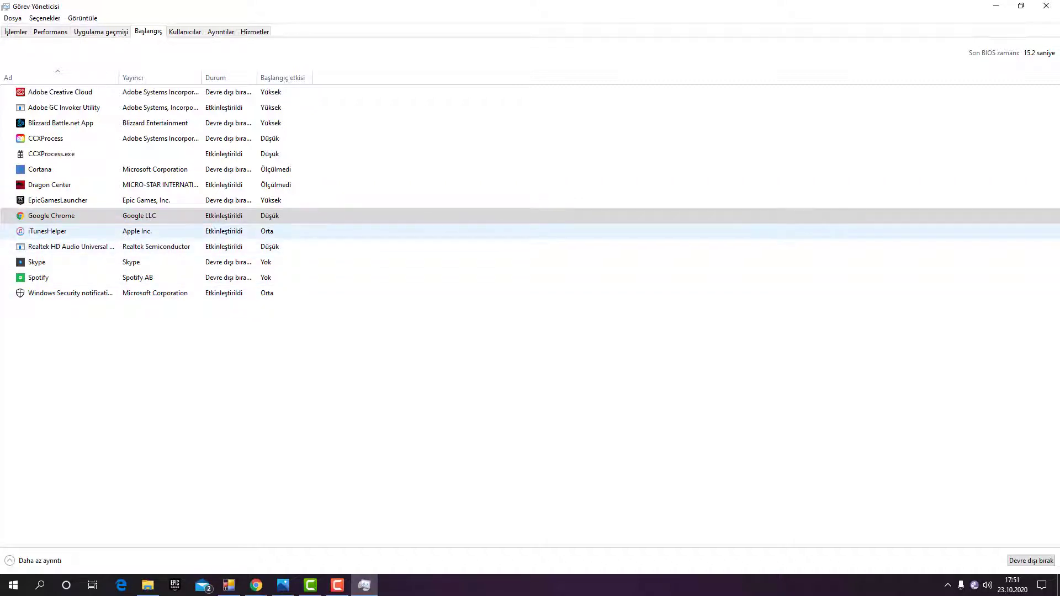
right_click(255, 235)
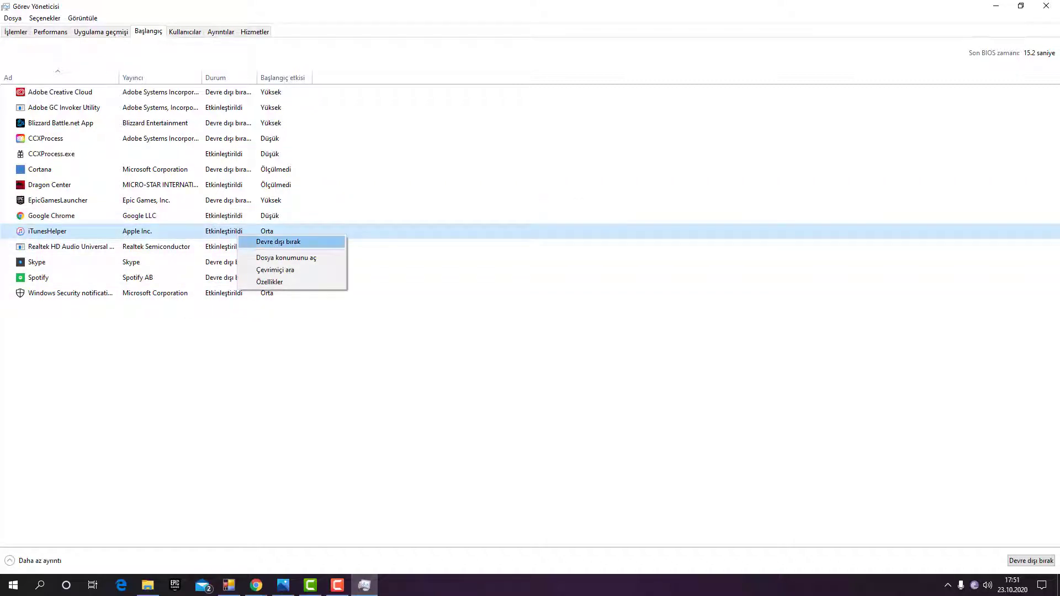
left_click(276, 242)
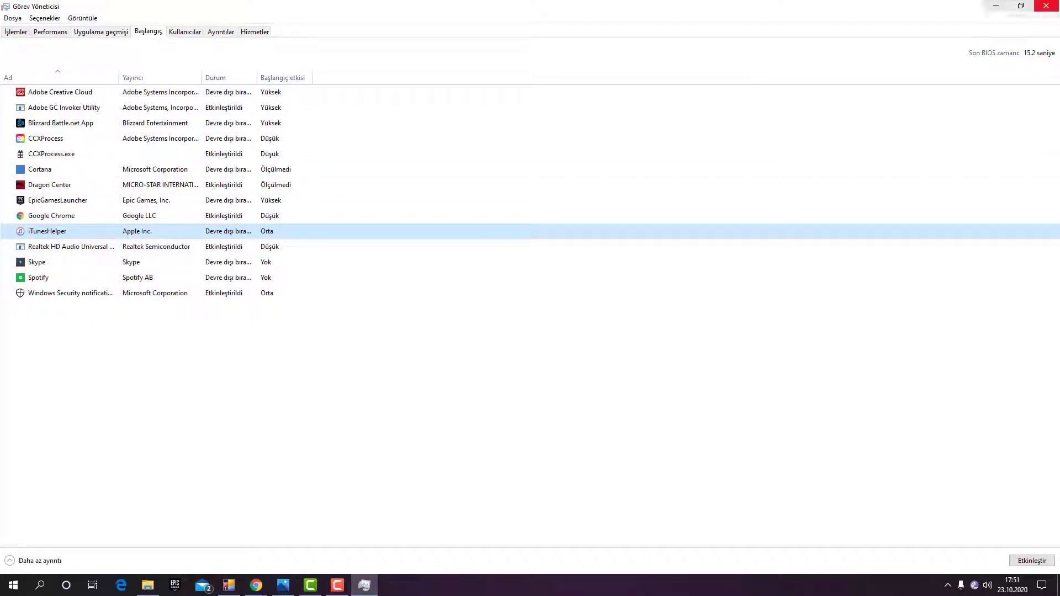
- Examine the resource use of the running processes and the CPU performance graph
left_click(58, 76)
left_click(16, 32)
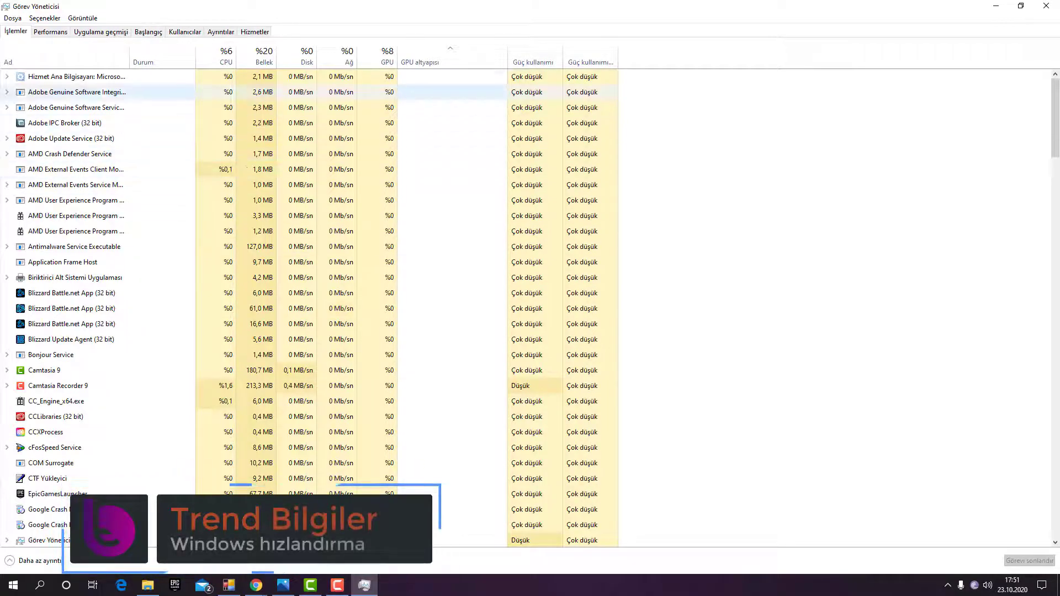
scroll(110, 441, "down", 2)
scroll(83, 464, "down", 15)
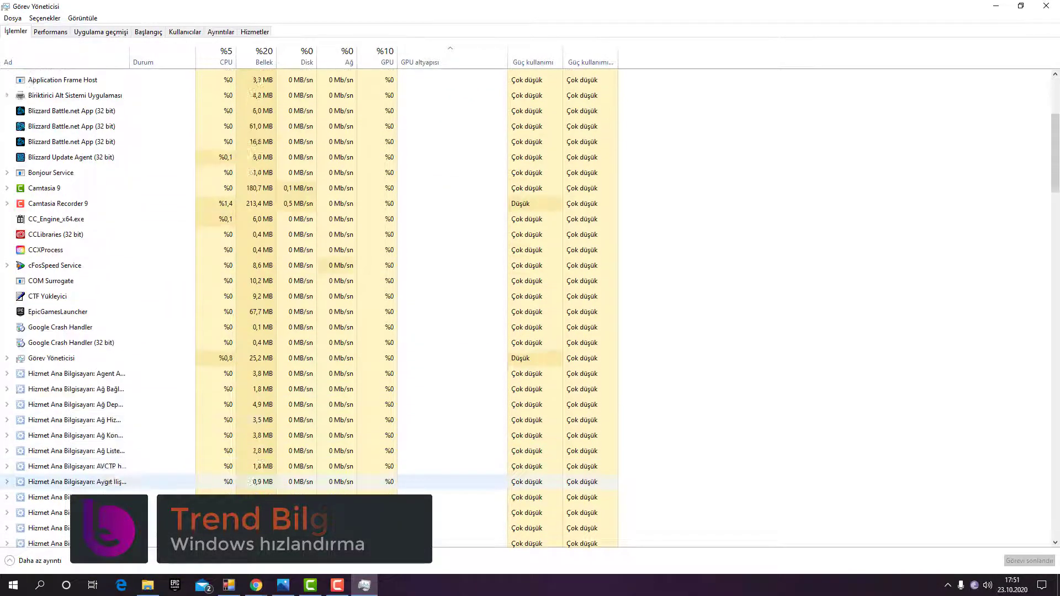
scroll(83, 474, "down", 4)
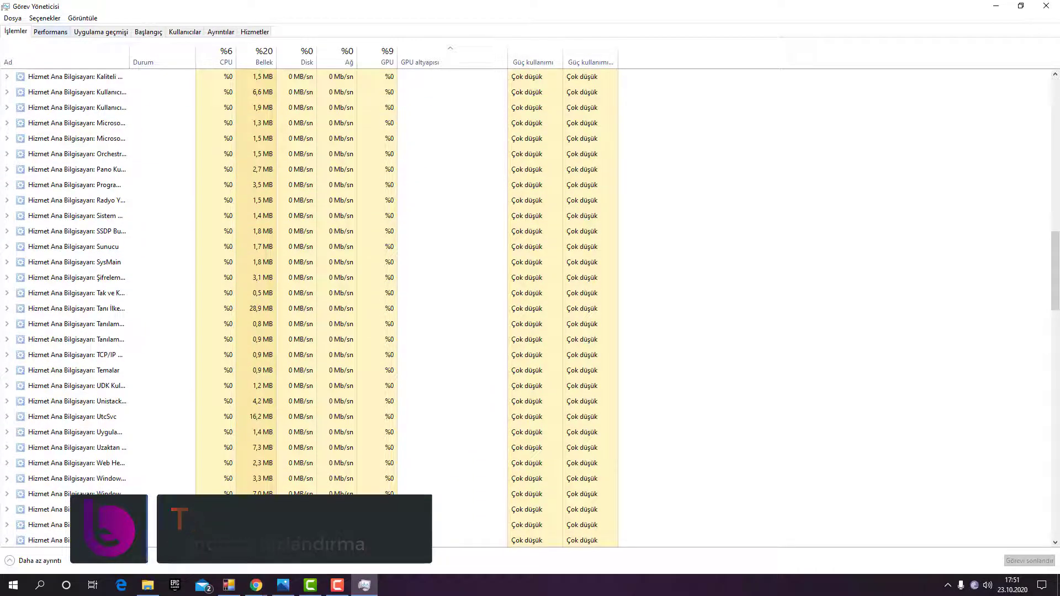
left_click(51, 32)
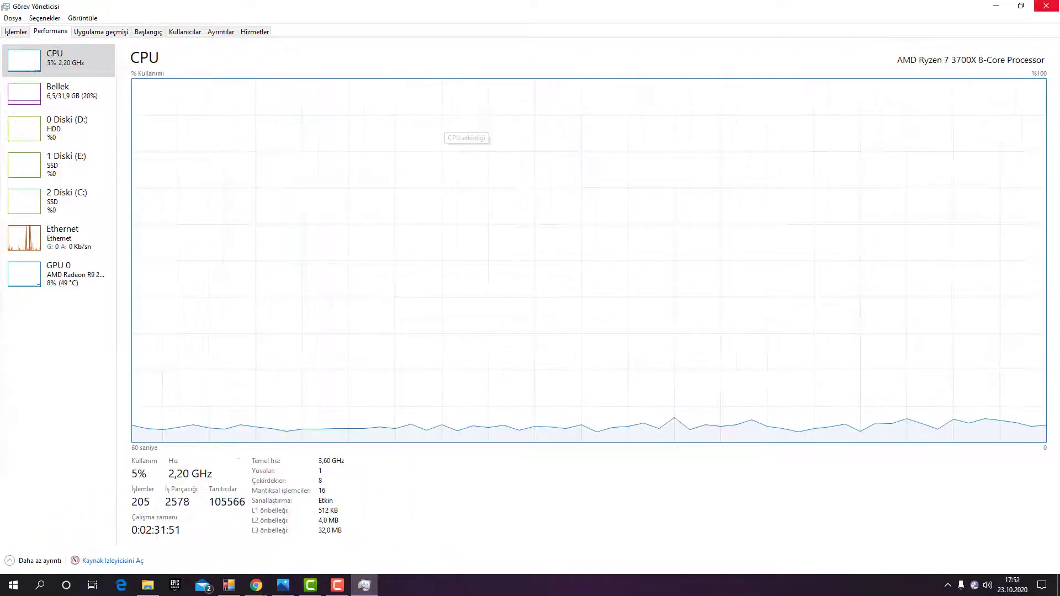
- Close Task Manager
left_click(1045, 6)
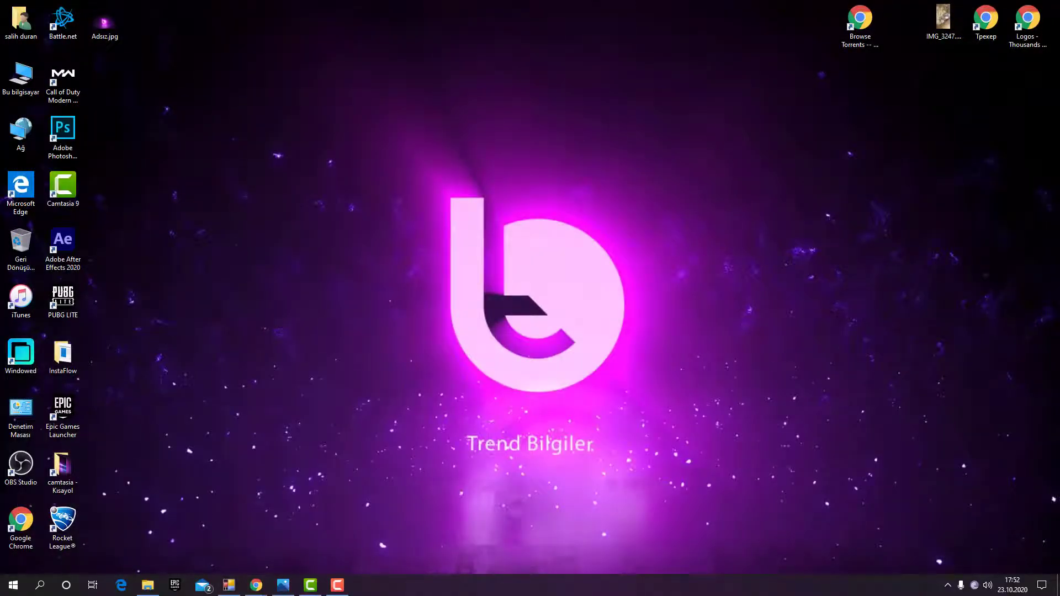
left_click(39, 585)
type("göre")
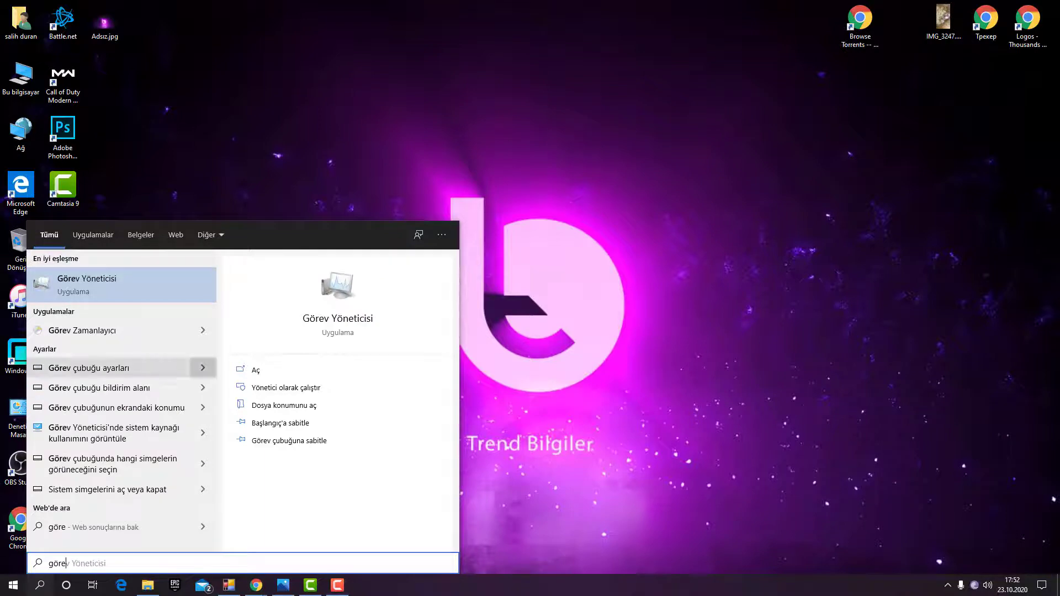
left_click(82, 284)
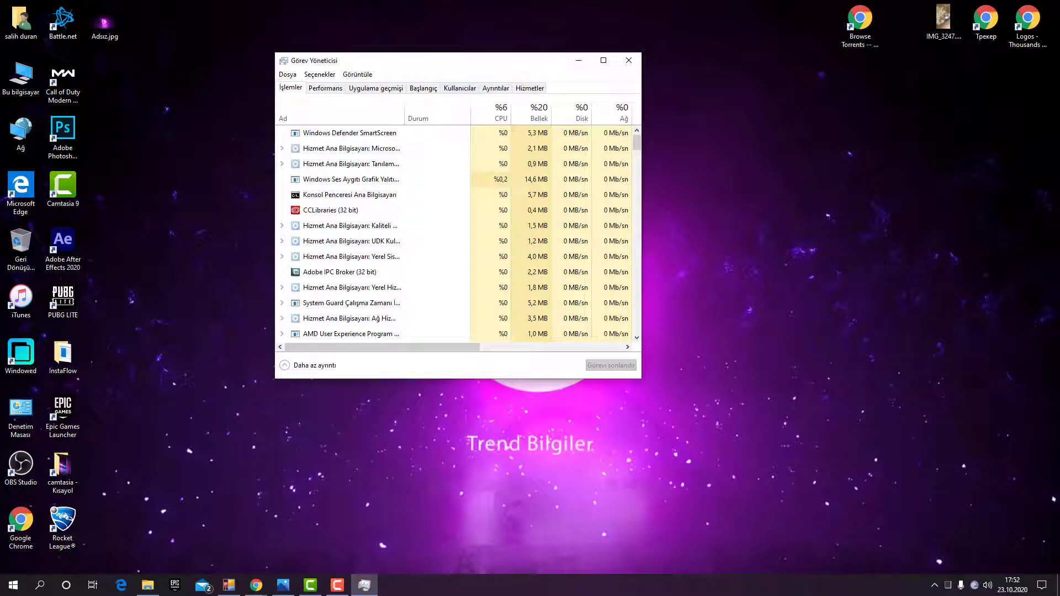
right_click(162, 380)
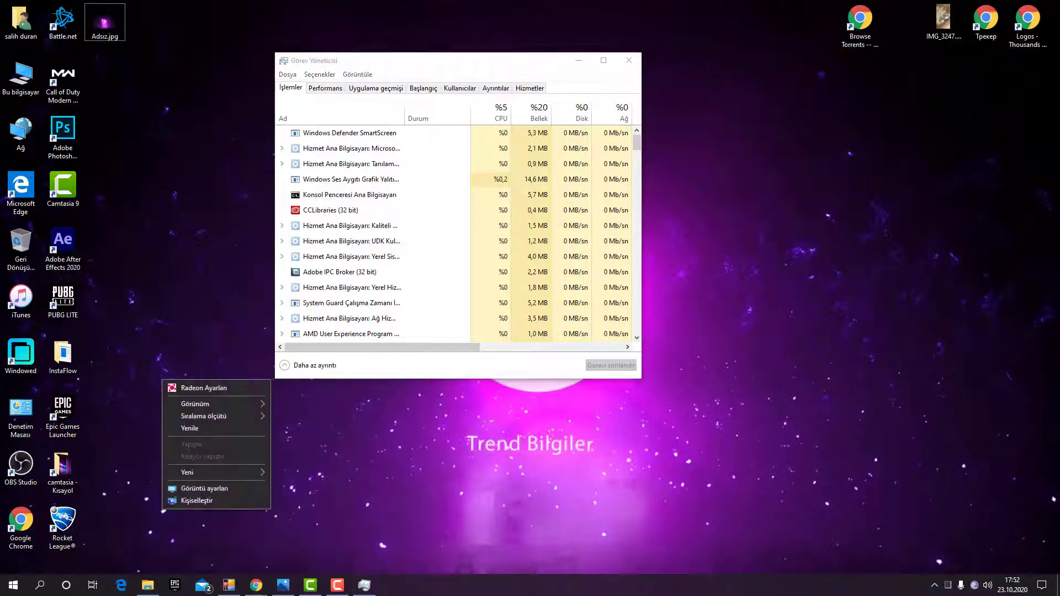
left_click(21, 77)
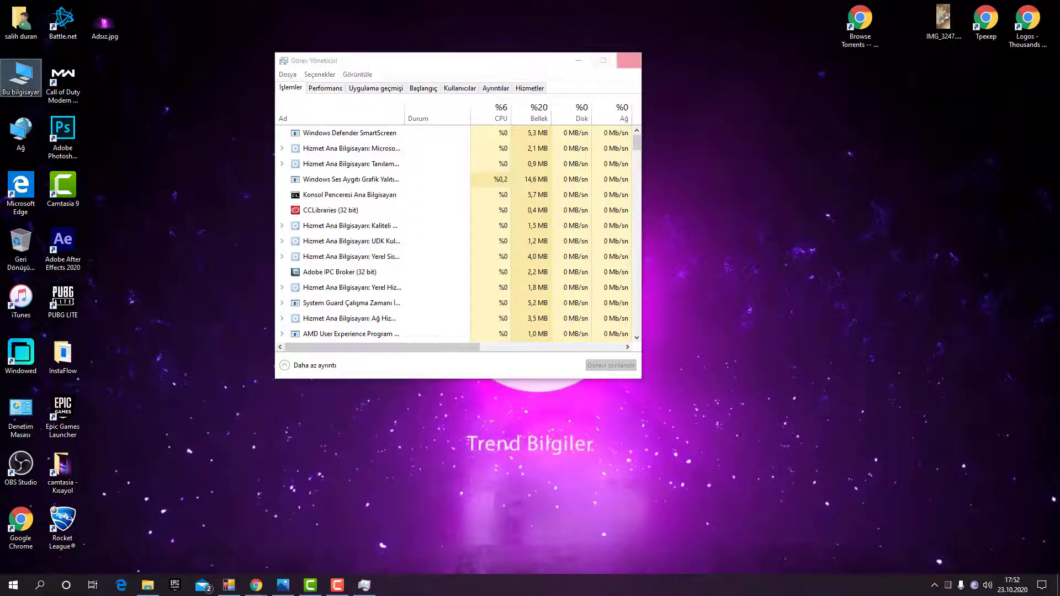
left_click(628, 60)
- Open Disk Cleanup for Yerel Disk (C:) from the drive's properties in Bu bilgisayar
double_click(21, 78)
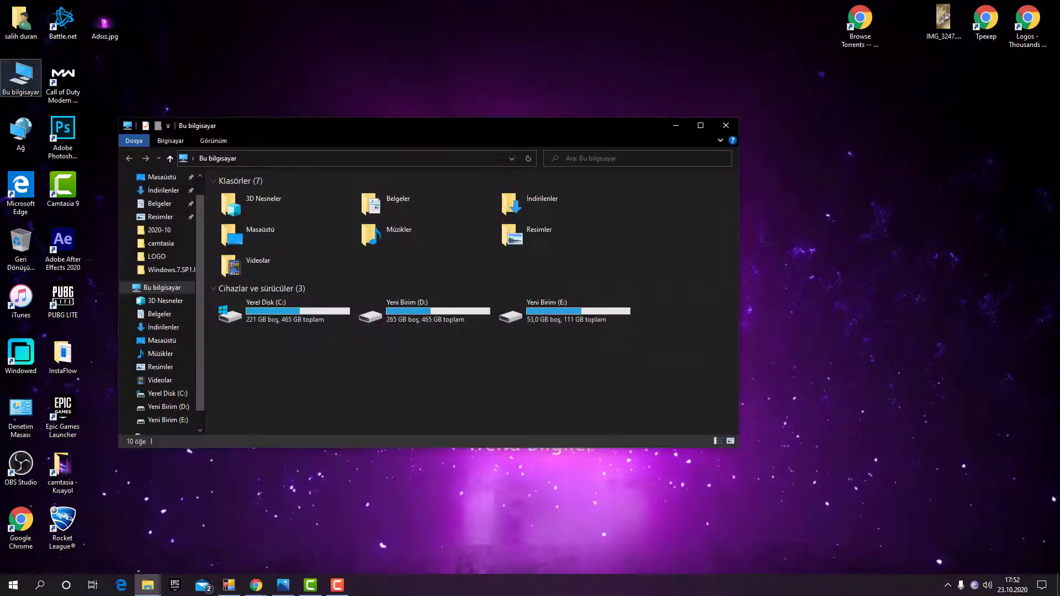
right_click(304, 305)
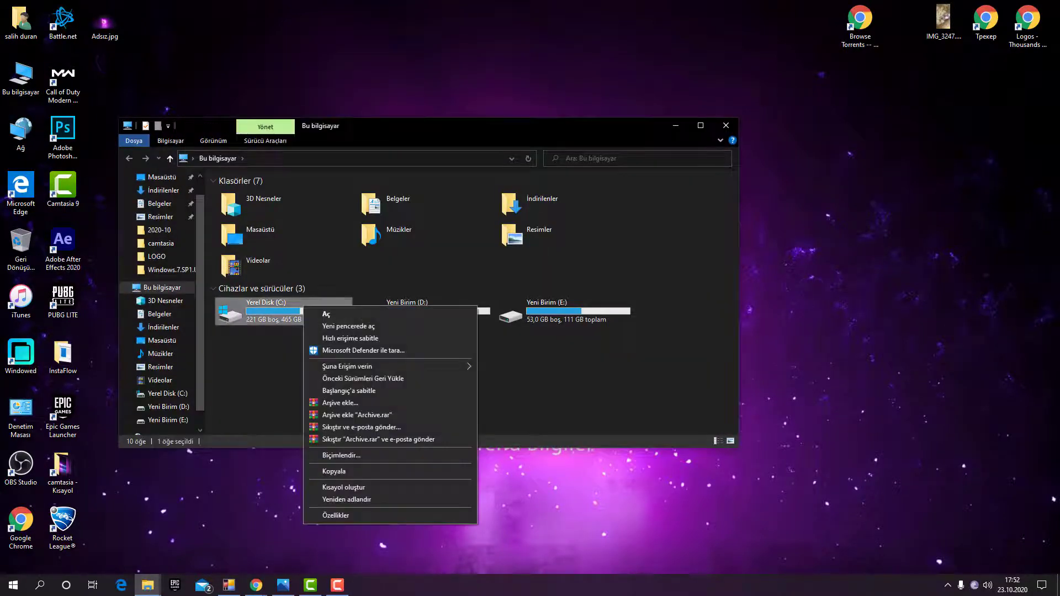
left_click(335, 515)
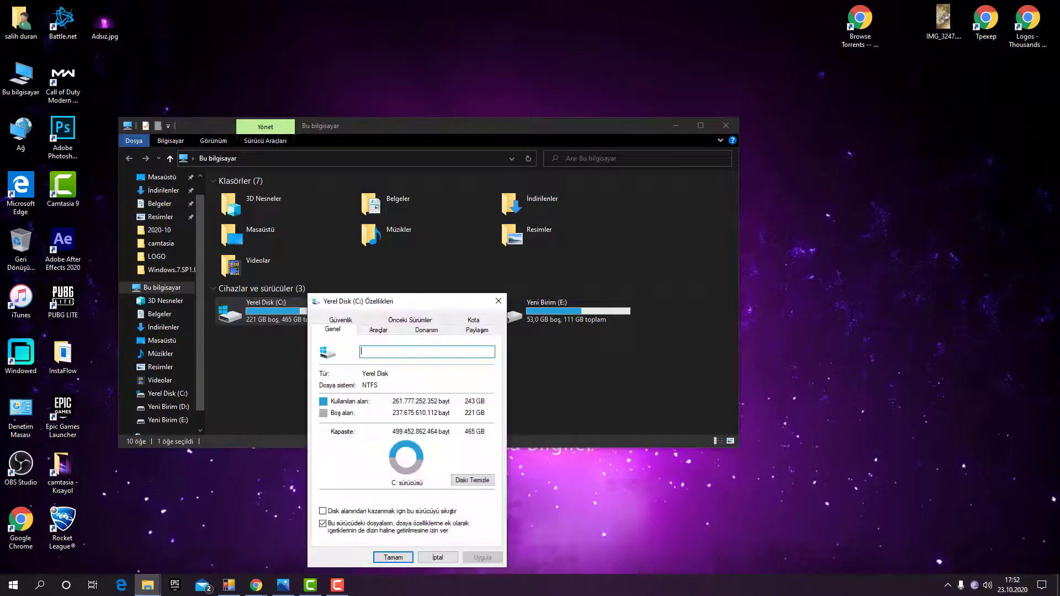
left_click_drag(407, 301, 561, 123)
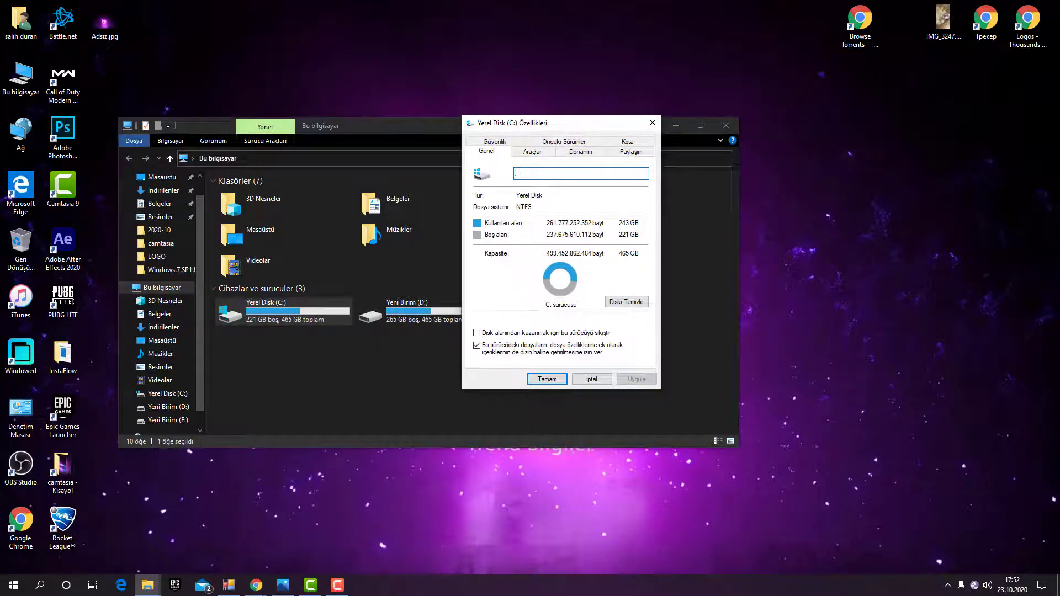
left_click(626, 302)
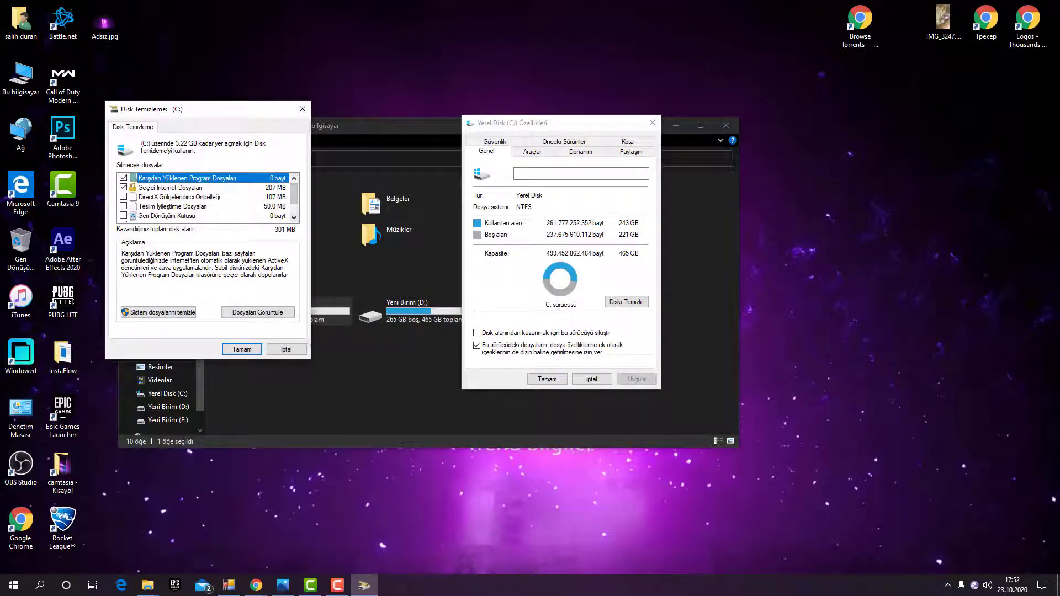
- Review the file categories Disk Cleanup offers to delete on drive C:, and close it with the drive properties and File Explorer
scroll(209, 196, "down", 1)
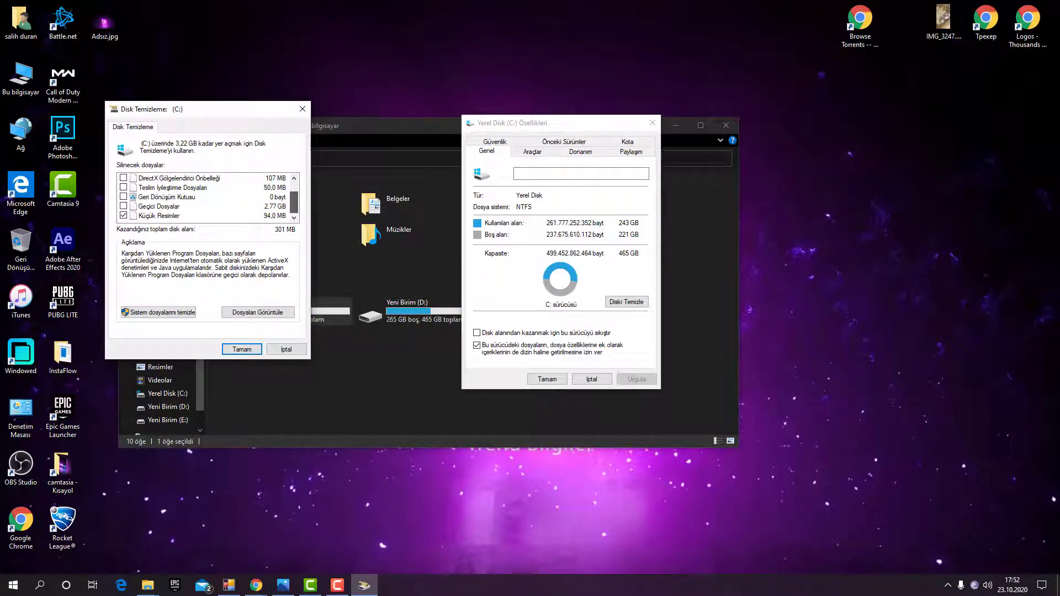
scroll(210, 197, "up", 1)
scroll(210, 197, "down", 1)
left_click_drag(291, 109, 194, 109)
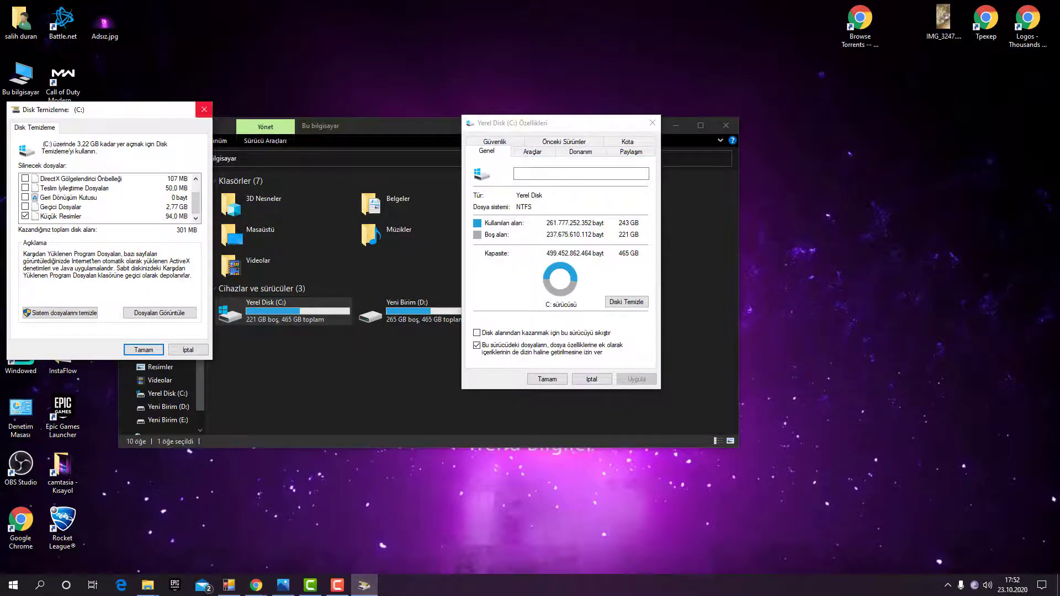
left_click(204, 109)
left_click(652, 123)
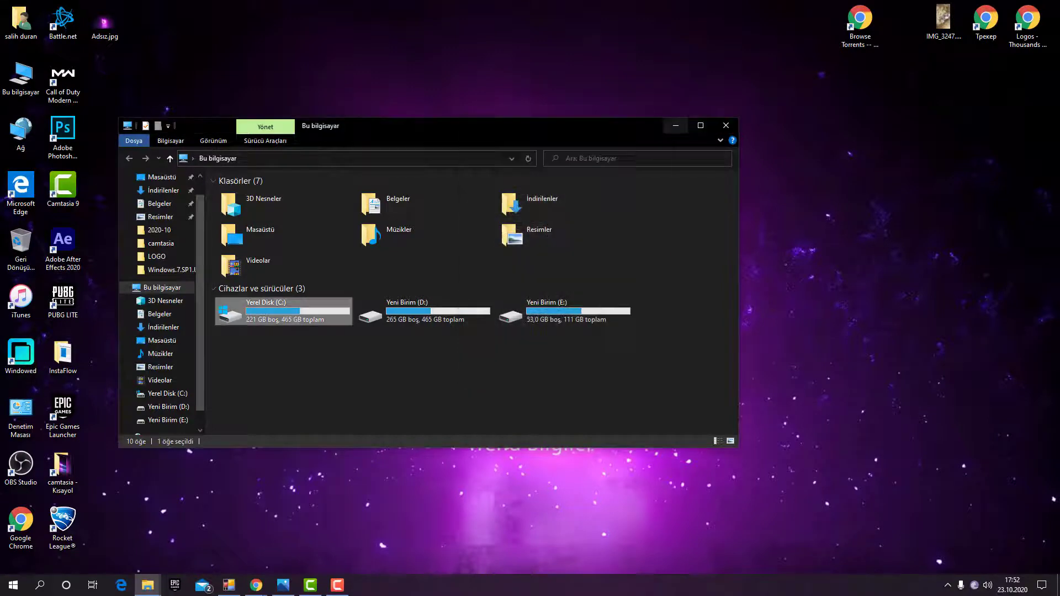
left_click(726, 126)
right_click(503, 157)
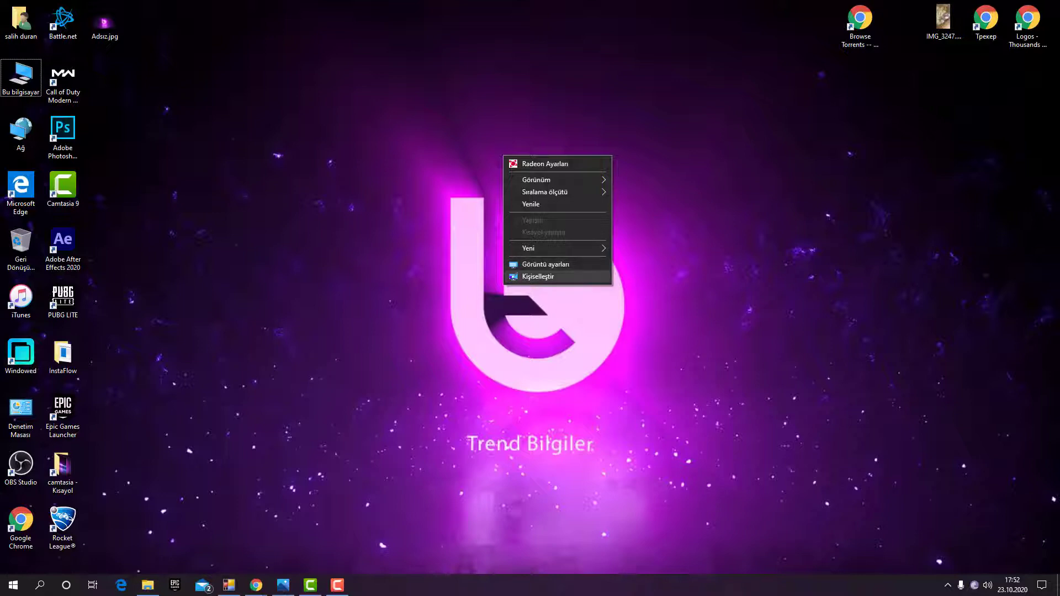
left_click(538, 276)
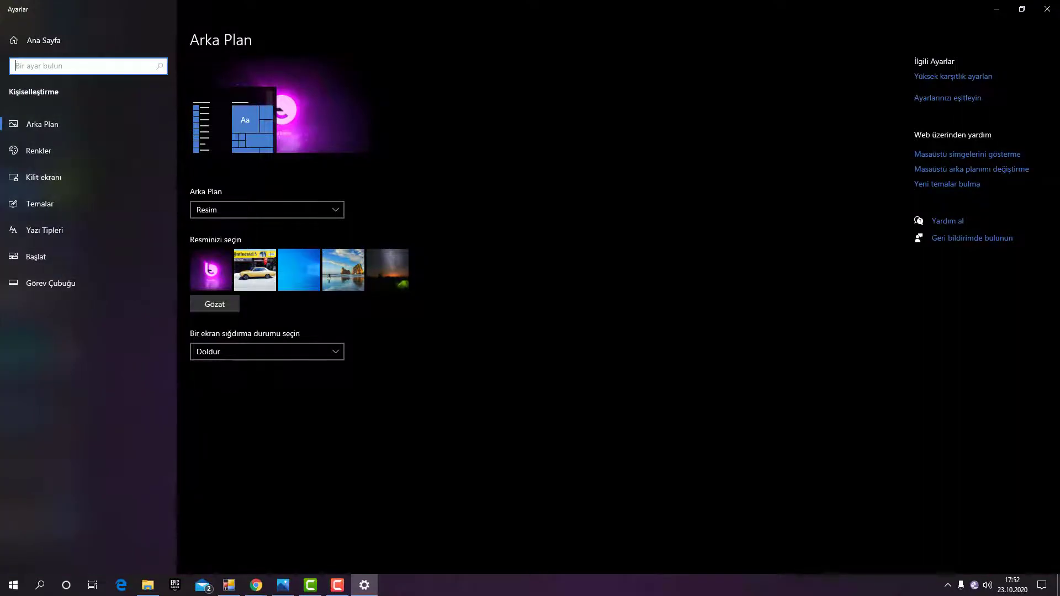
left_click(1047, 9)
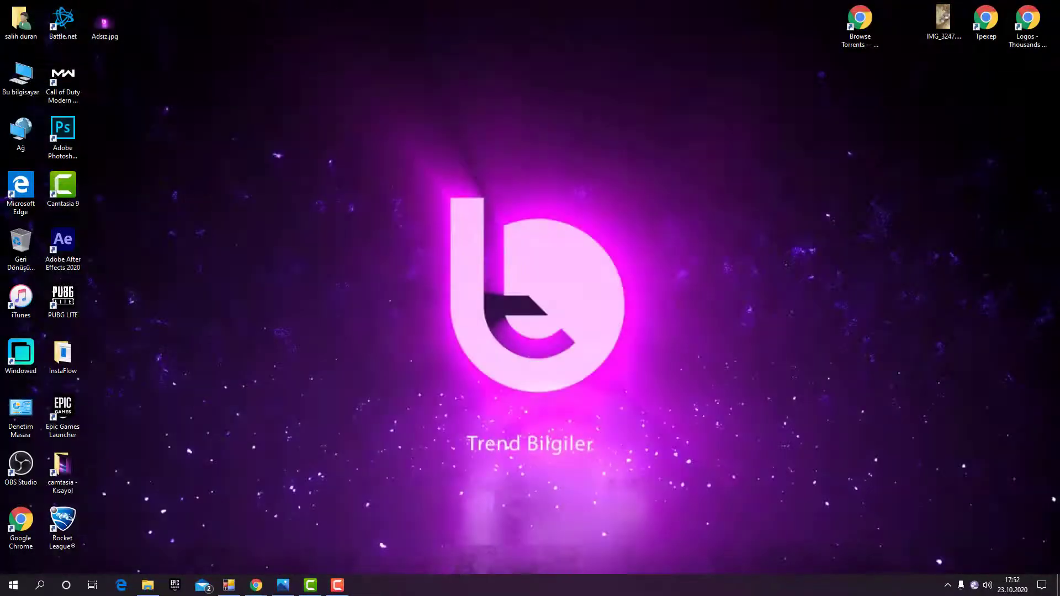
- Open the additional power settings from the Güç ve uyku page and show the extra power plans
right_click(603, 225)
left_click(638, 334)
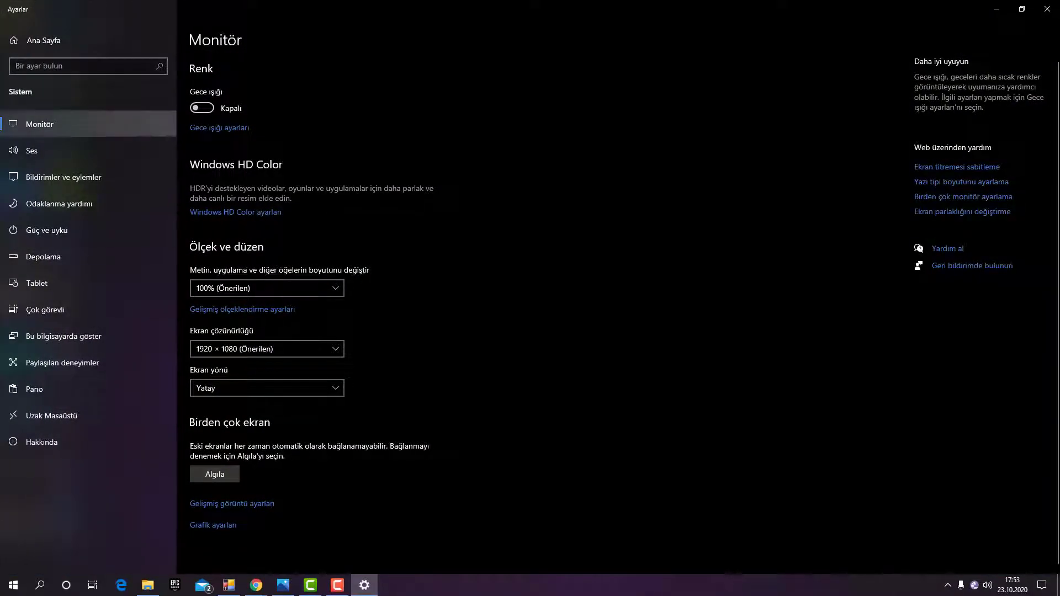
left_click(47, 231)
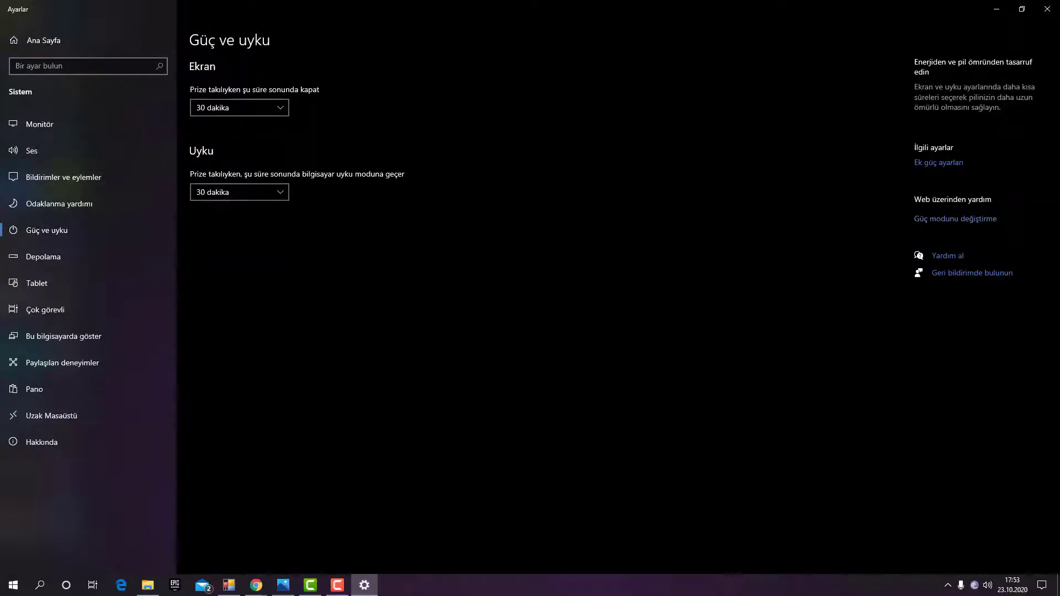
left_click(938, 162)
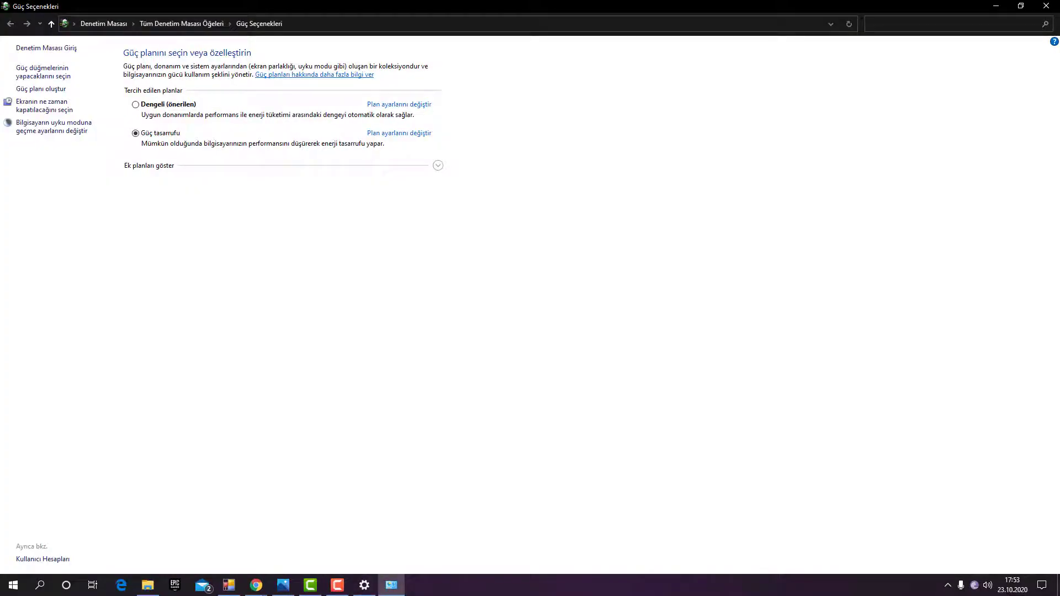
left_click(437, 165)
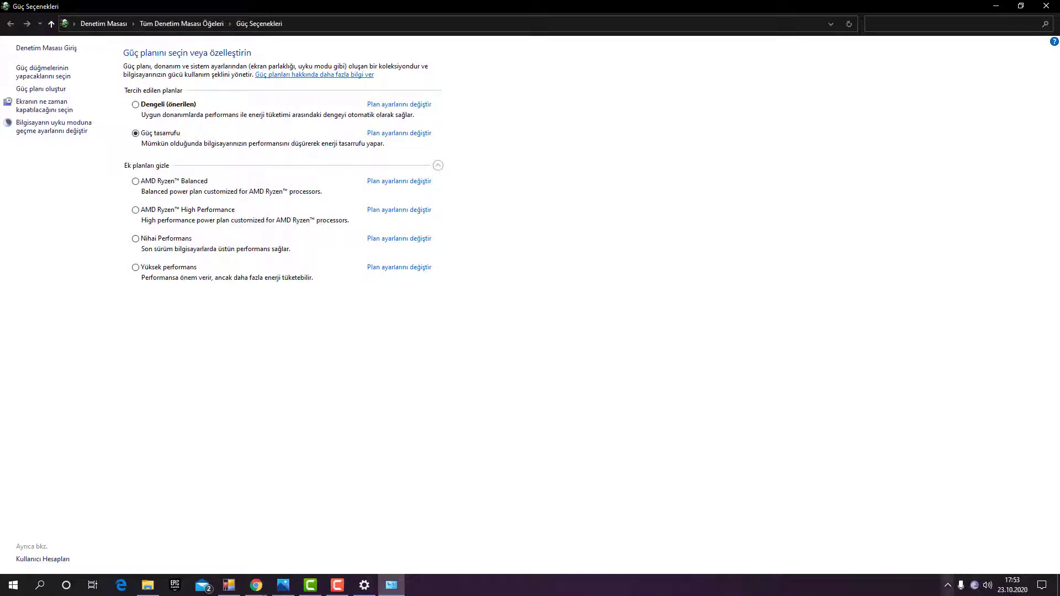
- Switch to MSI Dragon Center, view its User Scenario performance modes and close it
left_click(948, 585)
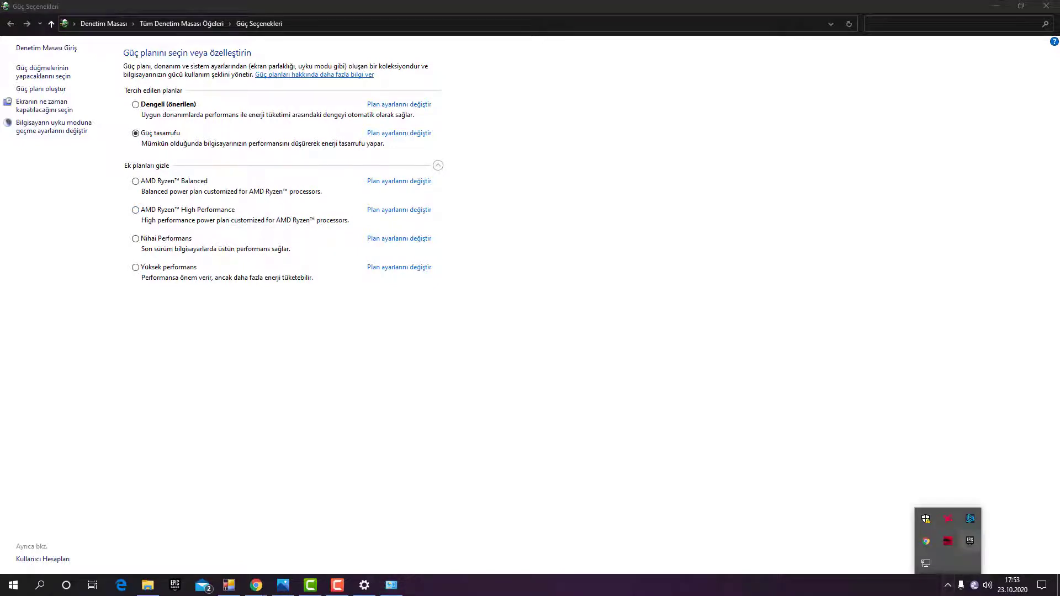
left_click(948, 541)
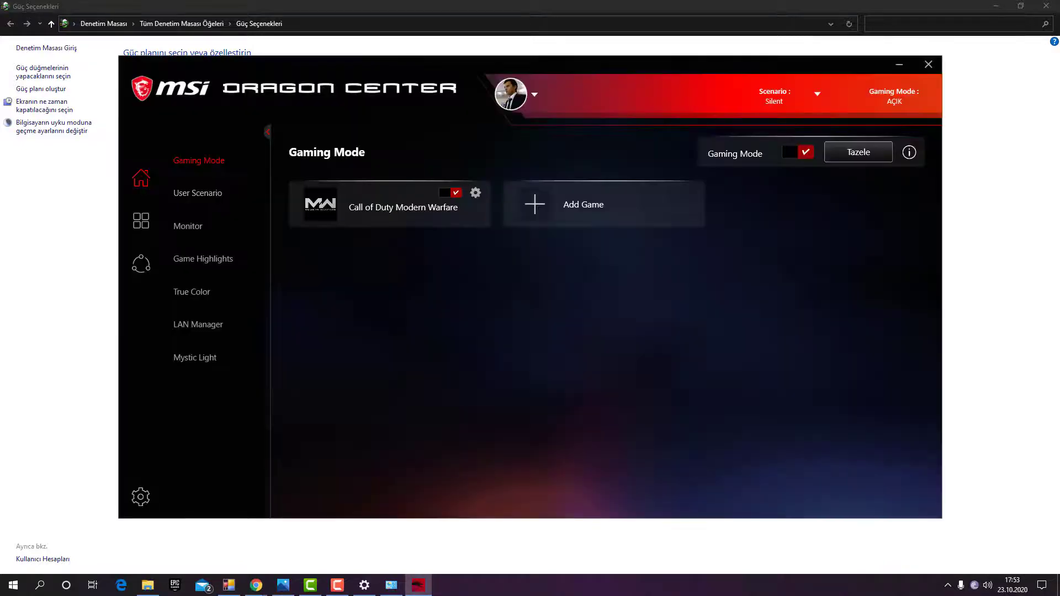
left_click(197, 193)
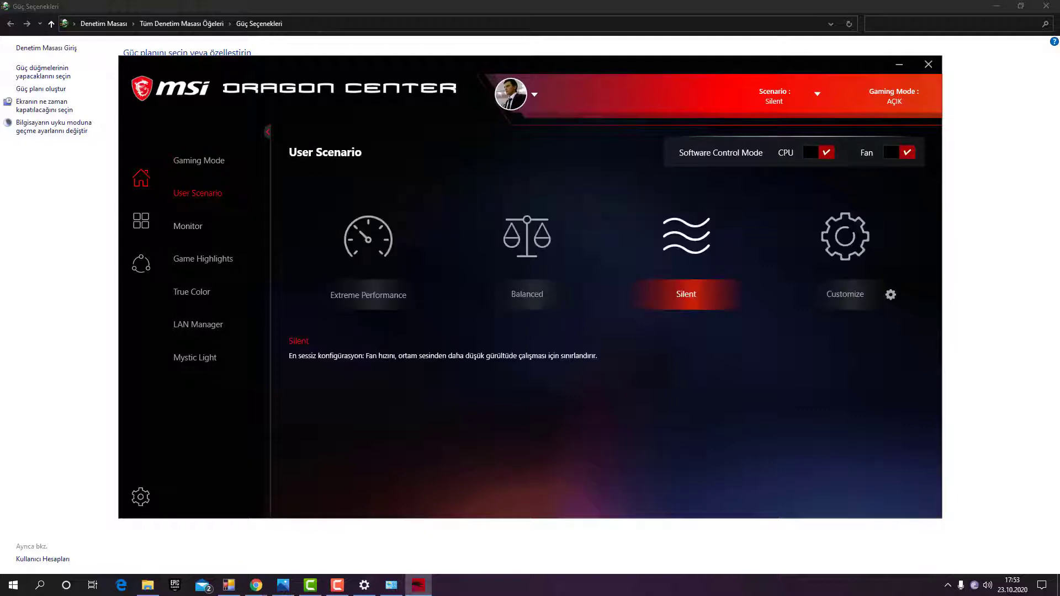
left_click(928, 64)
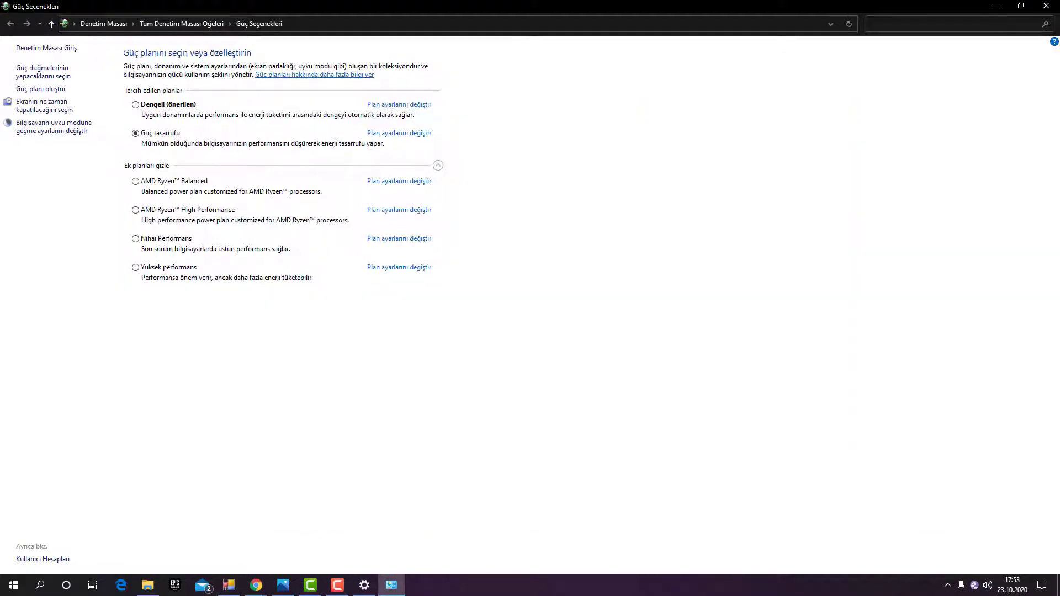
- Hide and show the extra power plans again, and close Güç Seçenekleri and the Settings window
left_click(437, 165)
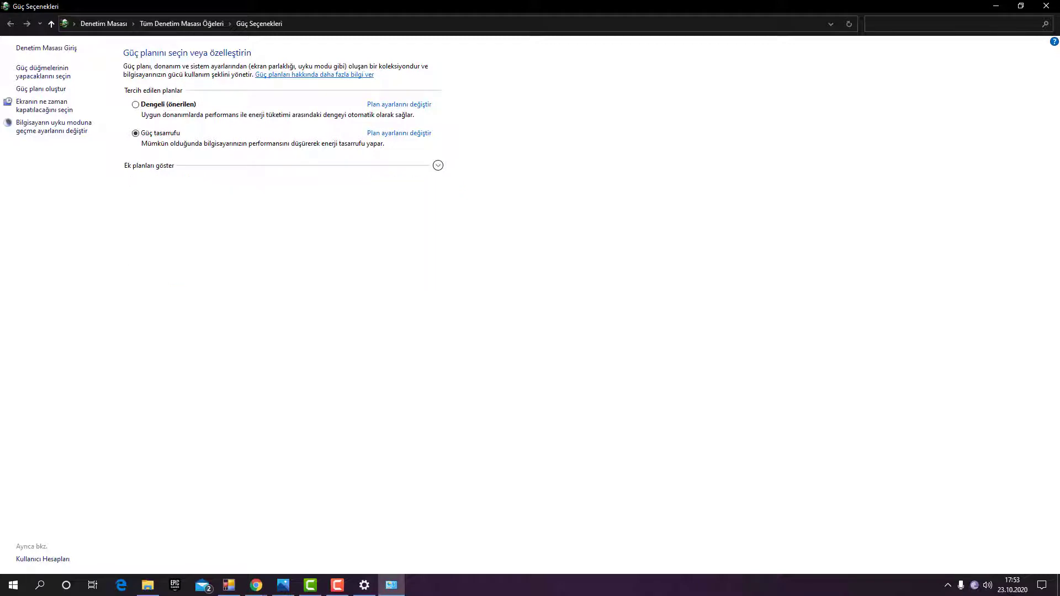
left_click(438, 165)
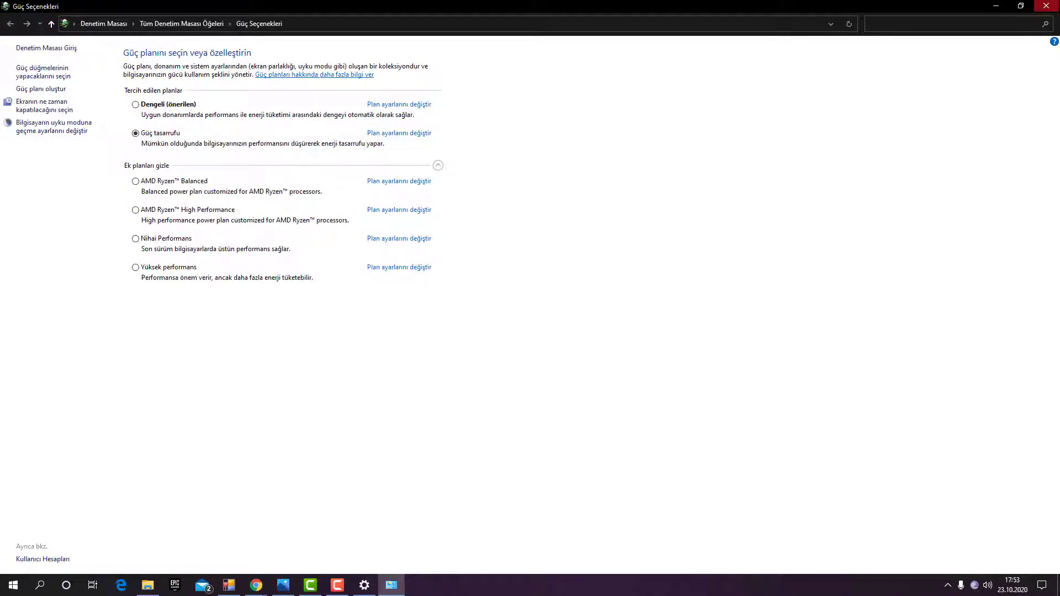
left_click(1046, 5)
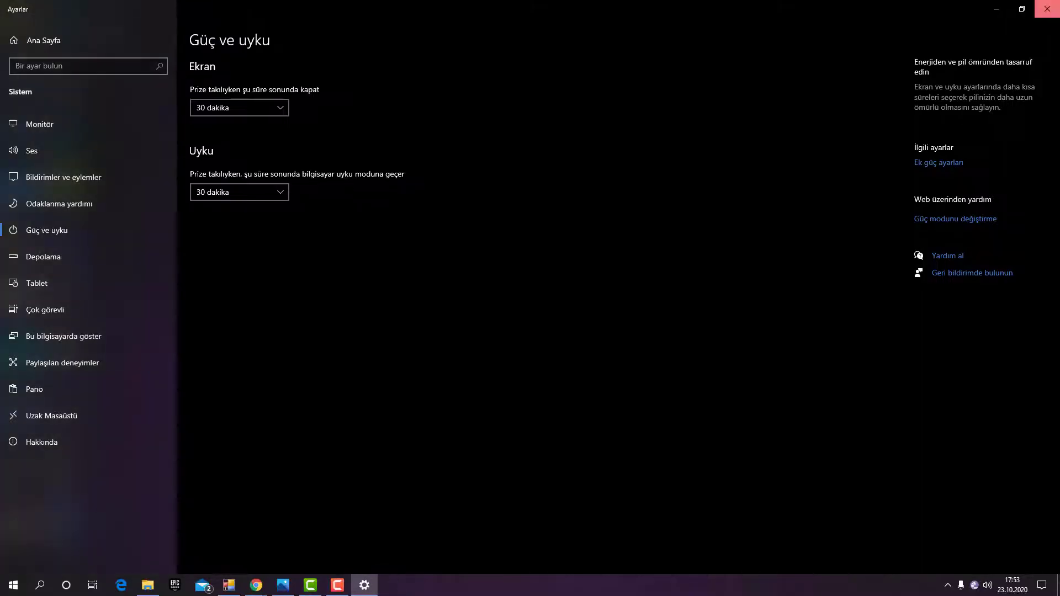
left_click(1047, 9)
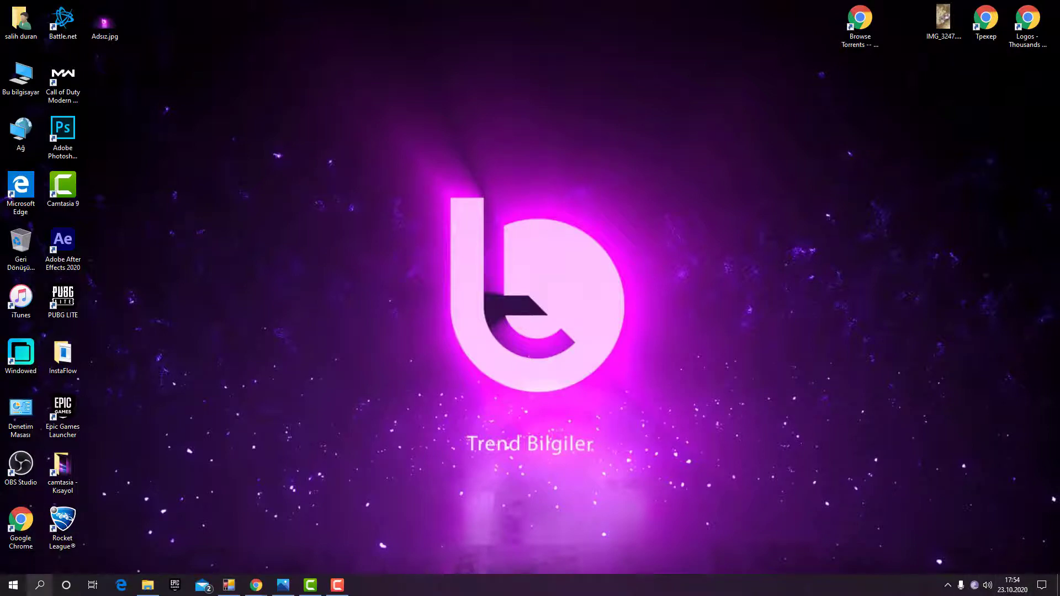
- Open the Windows Temp folder by running the command temp from the Run dialog, granting permanent access to the folder
left_click(40, 585)
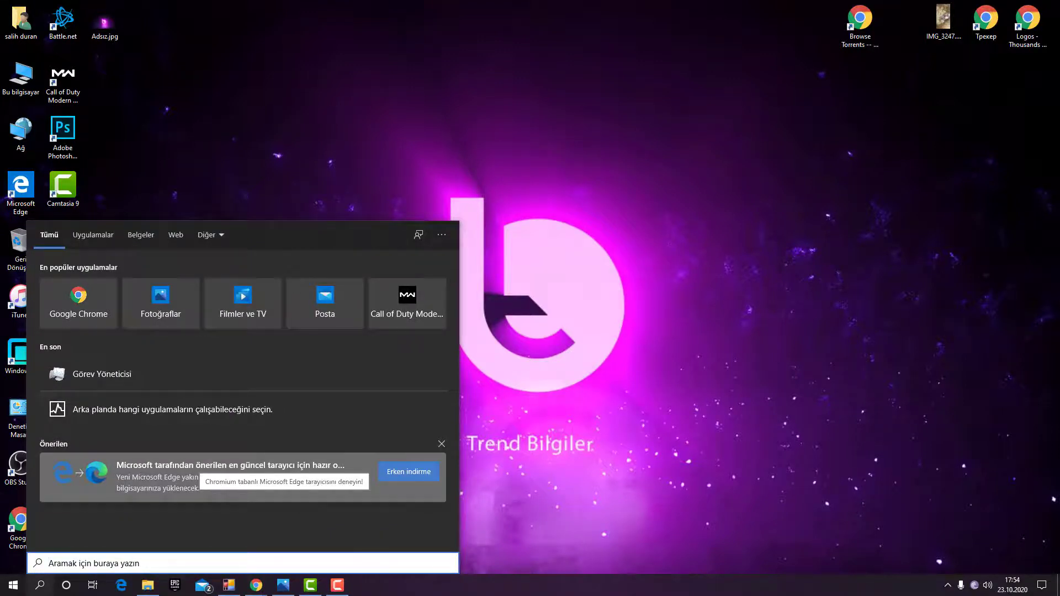
type("run")
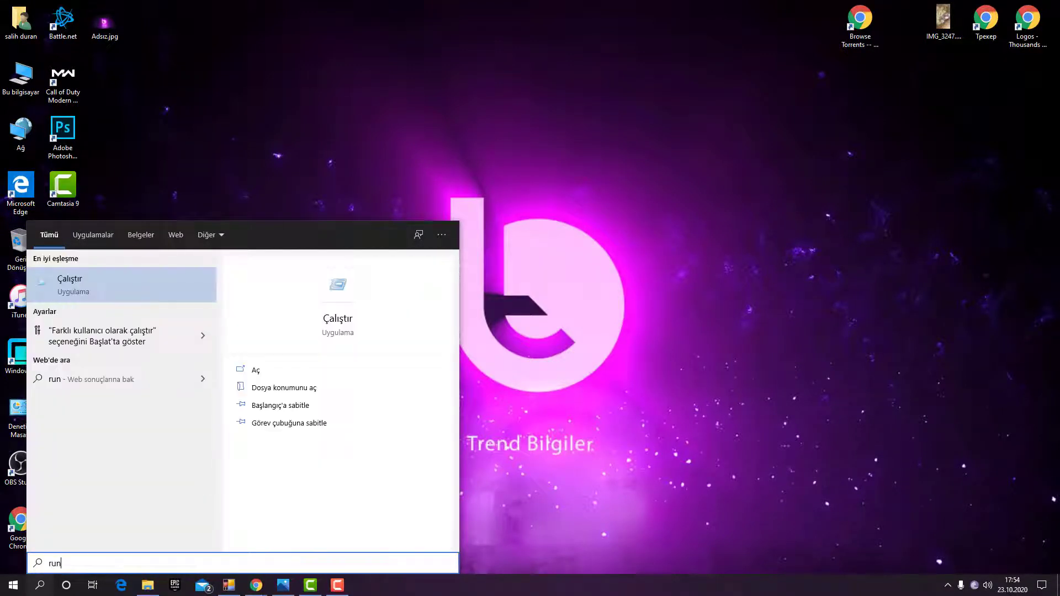
key("Return")
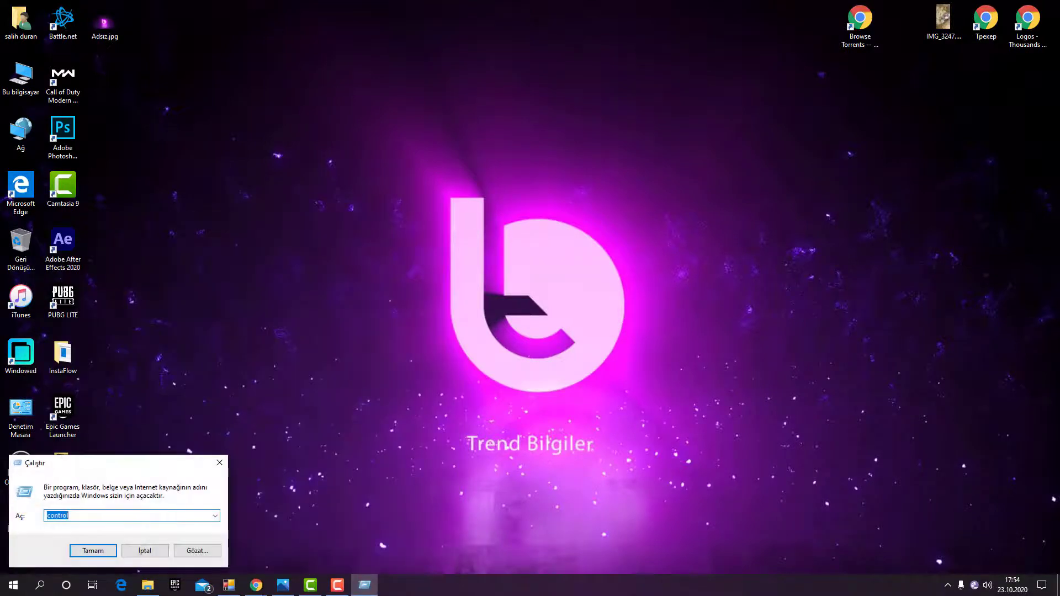
key("BackSpace")
type("t")
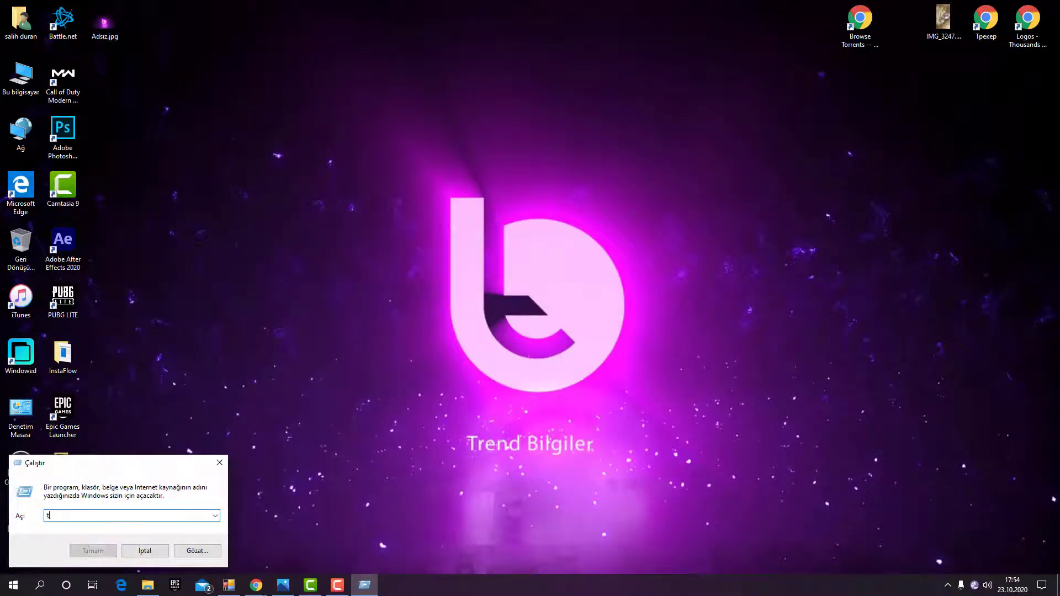
type("emp")
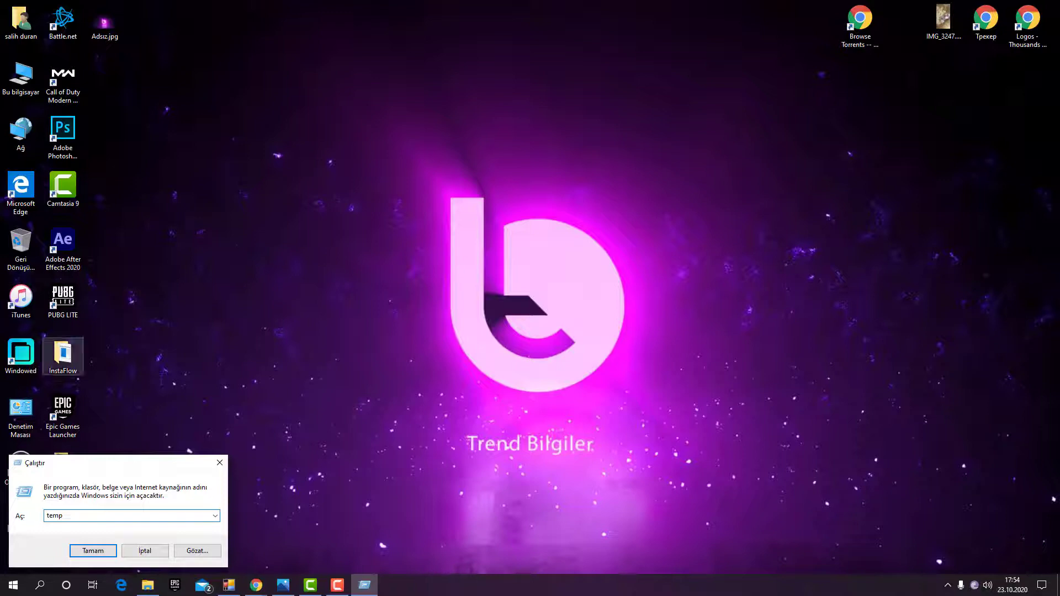
key("Return")
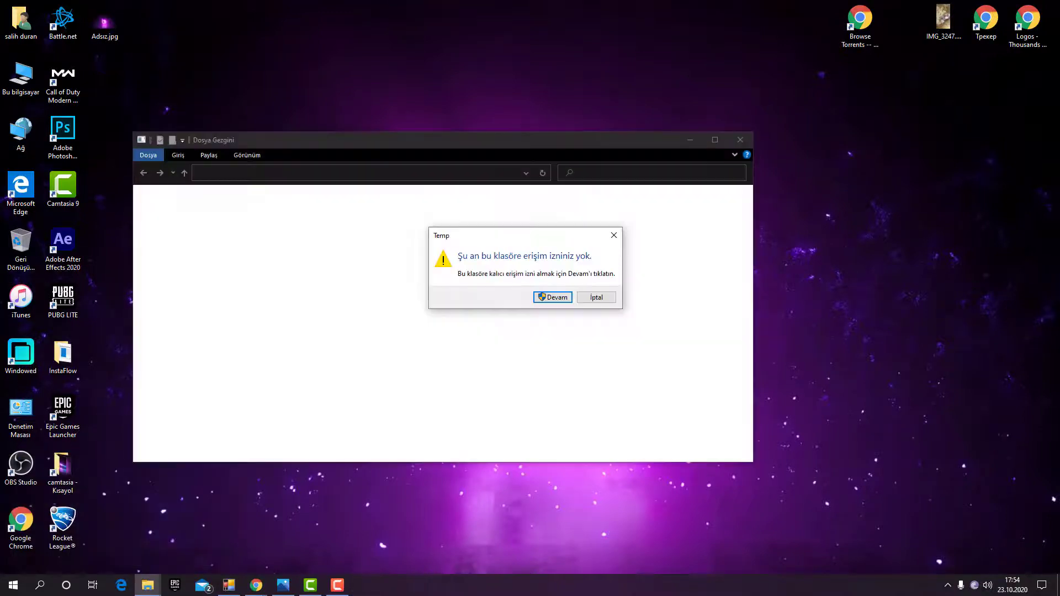
key("Return")
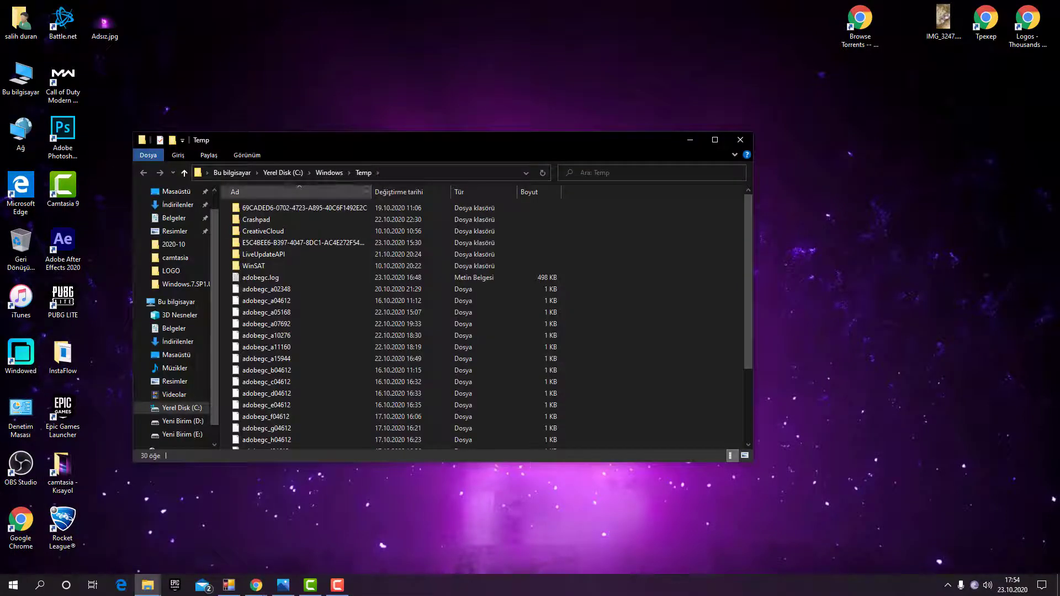
- Select everything in the Windows Temp folder, check the combined size in its properties, and close them
key("super+Up")
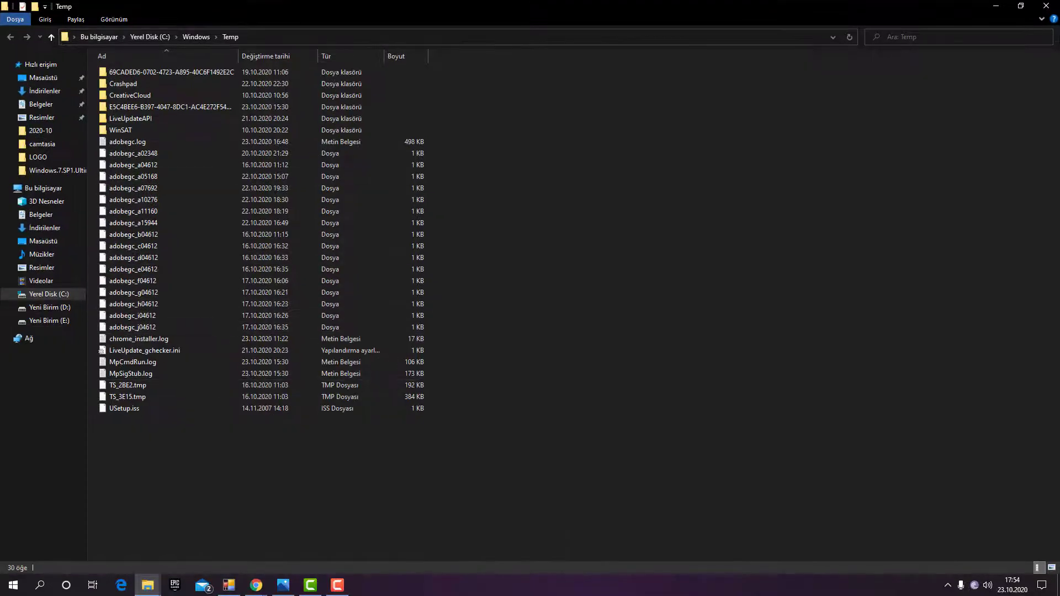
left_click_drag(288, 477, 498, 310)
left_click_drag(288, 312, 106, 65)
right_click(136, 153)
left_click(165, 322)
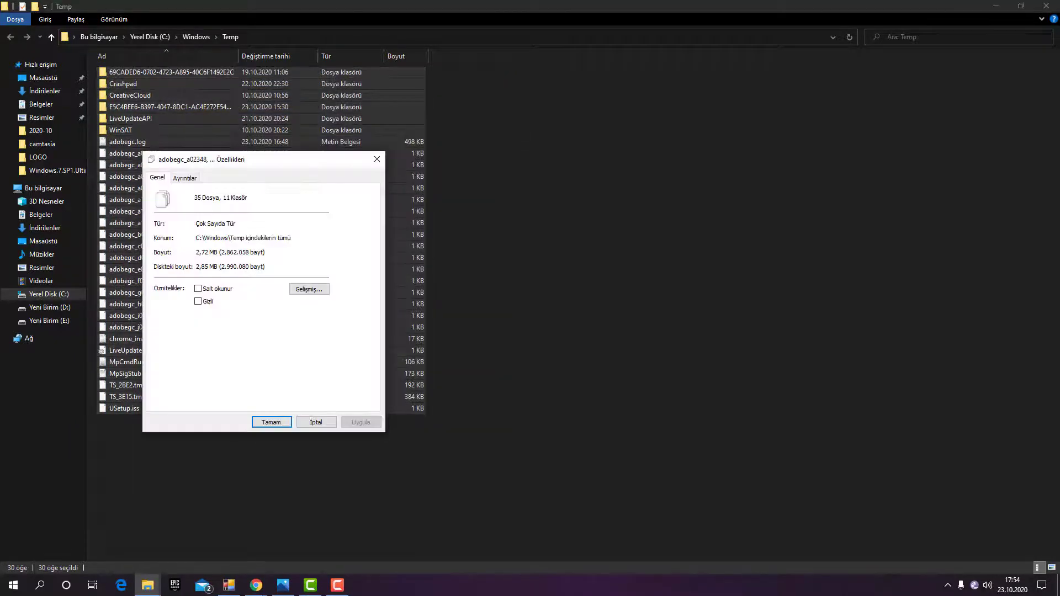
left_click(377, 159)
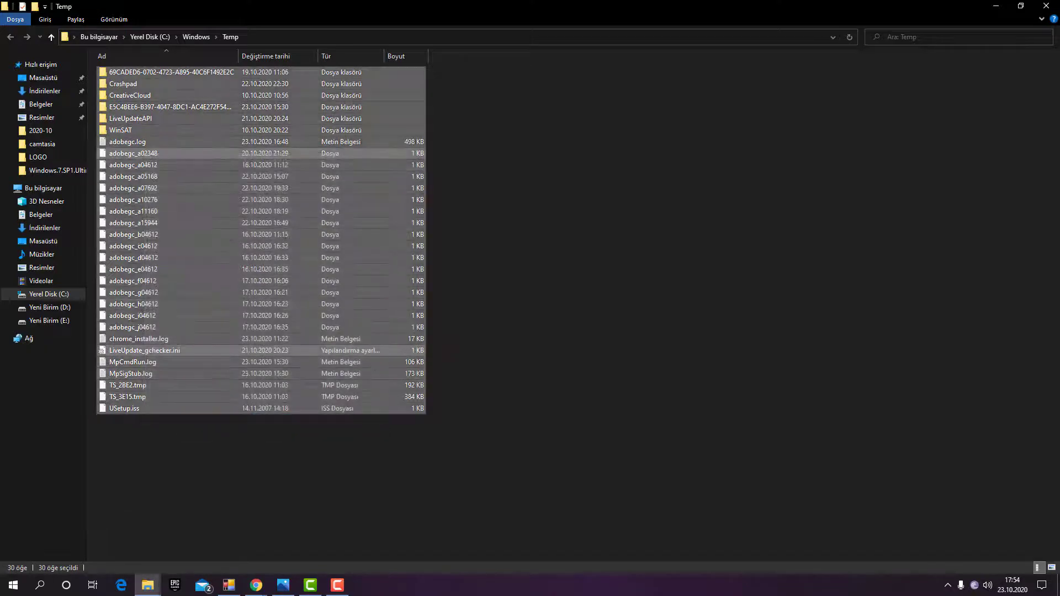
- Delete all selected items in the Windows Temp folder, skipping protected and in-use ones, and close the folder
key("Delete")
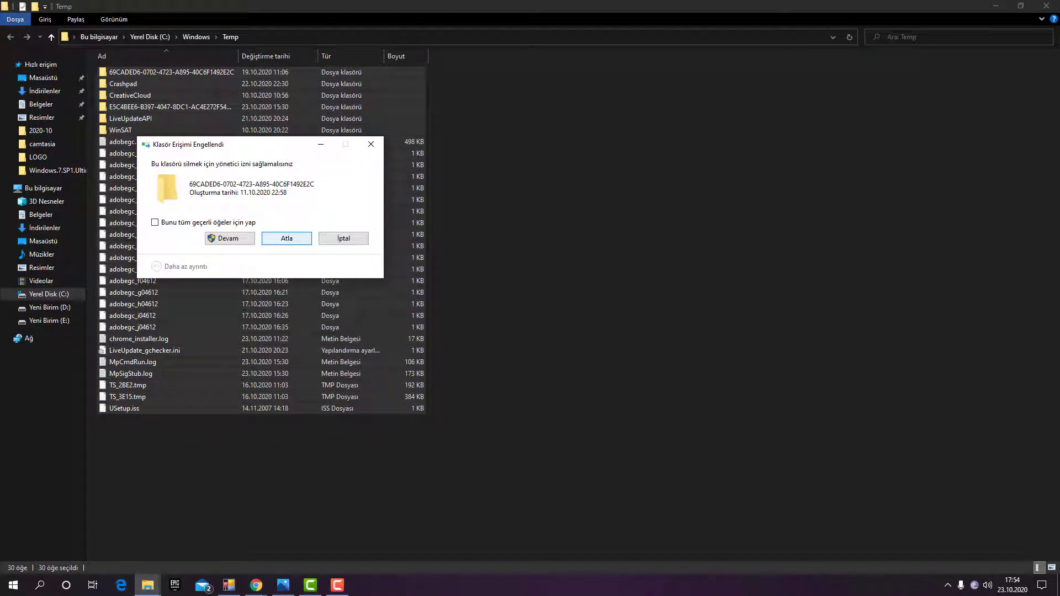
left_click(286, 238)
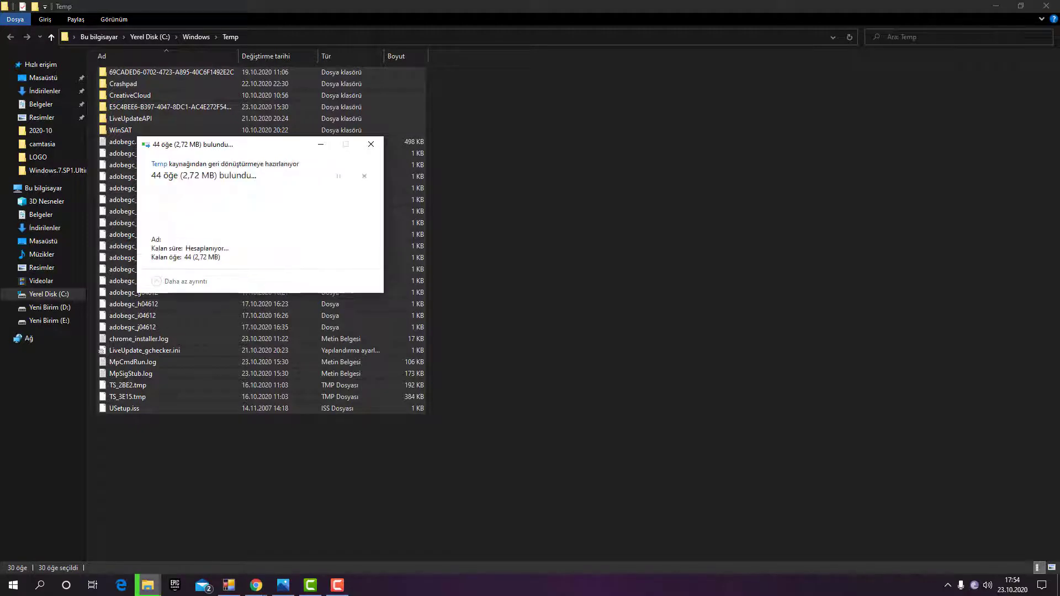
left_click(286, 238)
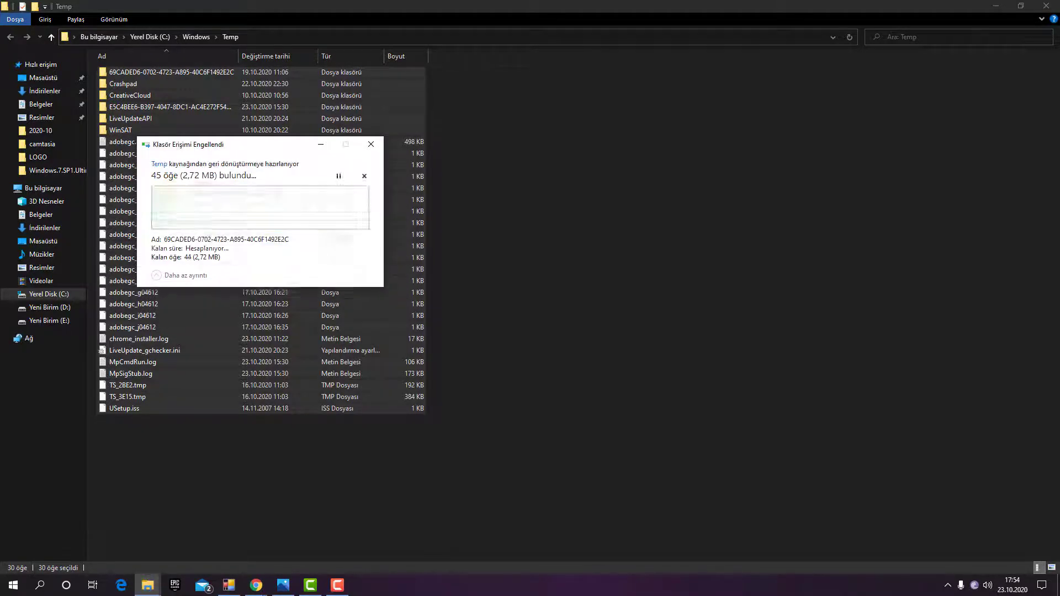
left_click(155, 222)
left_click(287, 238)
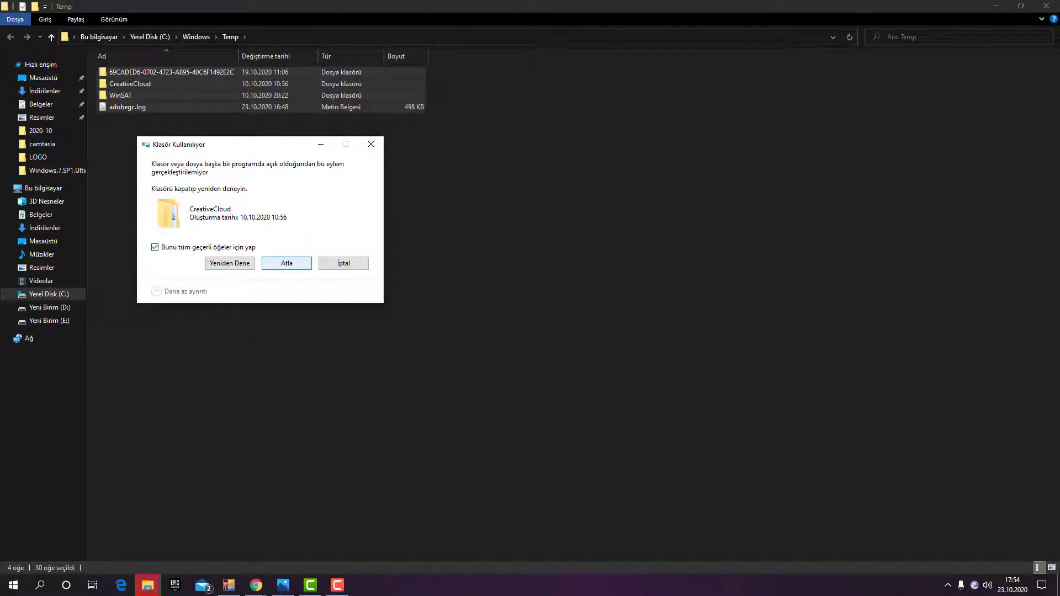
left_click(287, 263)
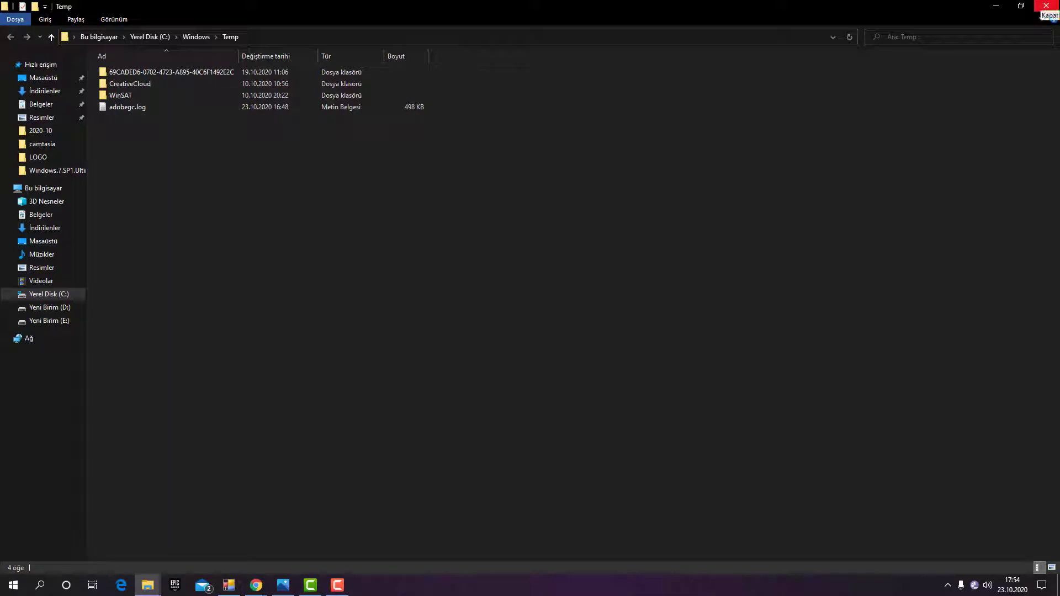
left_click(1045, 6)
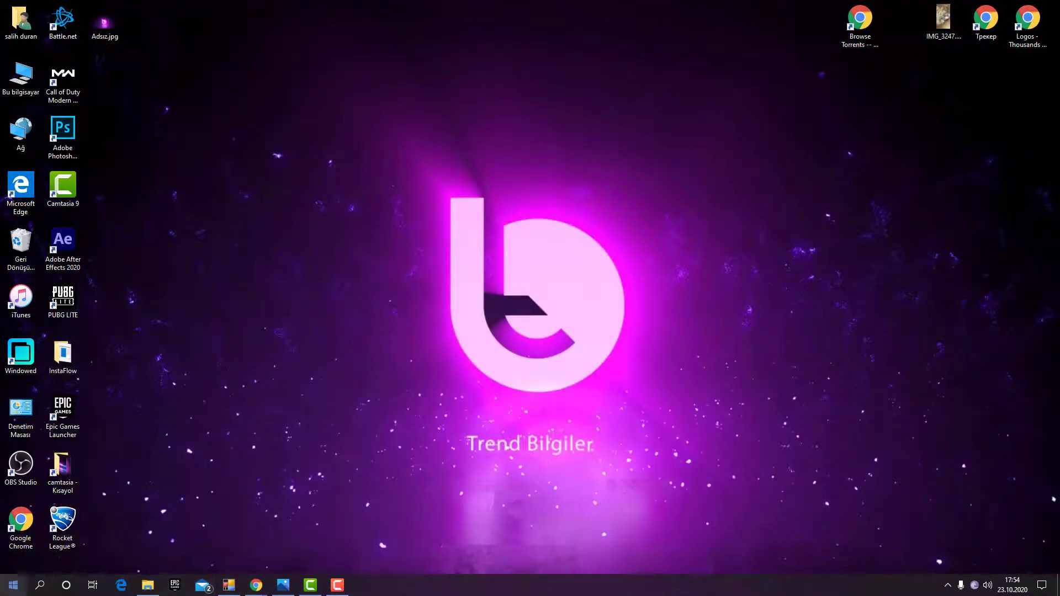
- Search for çalıştır, and open the user's AppData\Local\Temp folder from the Run dialog
left_click(39, 584)
type("çalı")
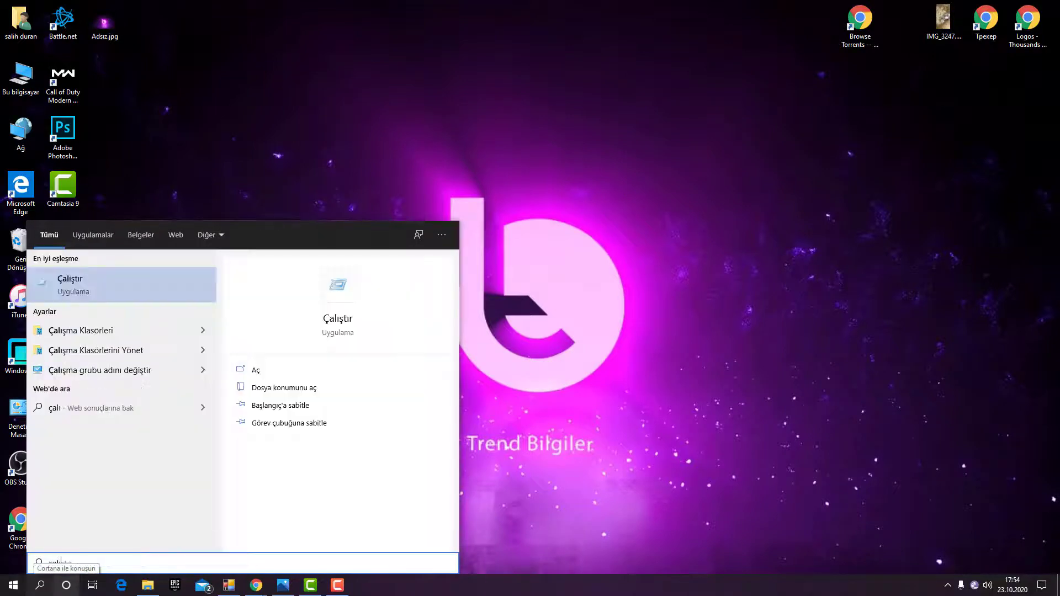
type("ştır")
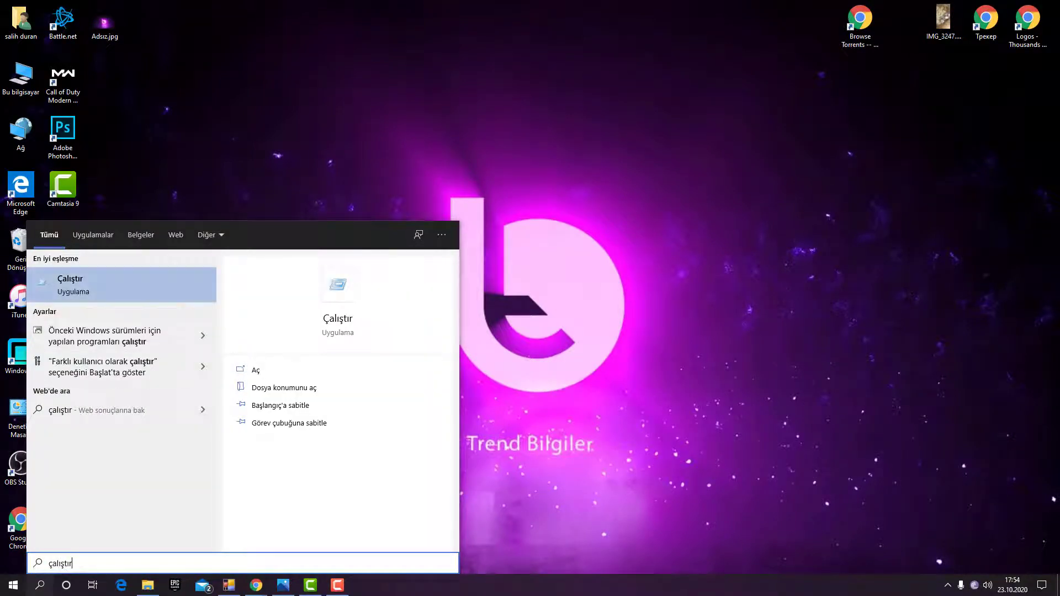
key("Return")
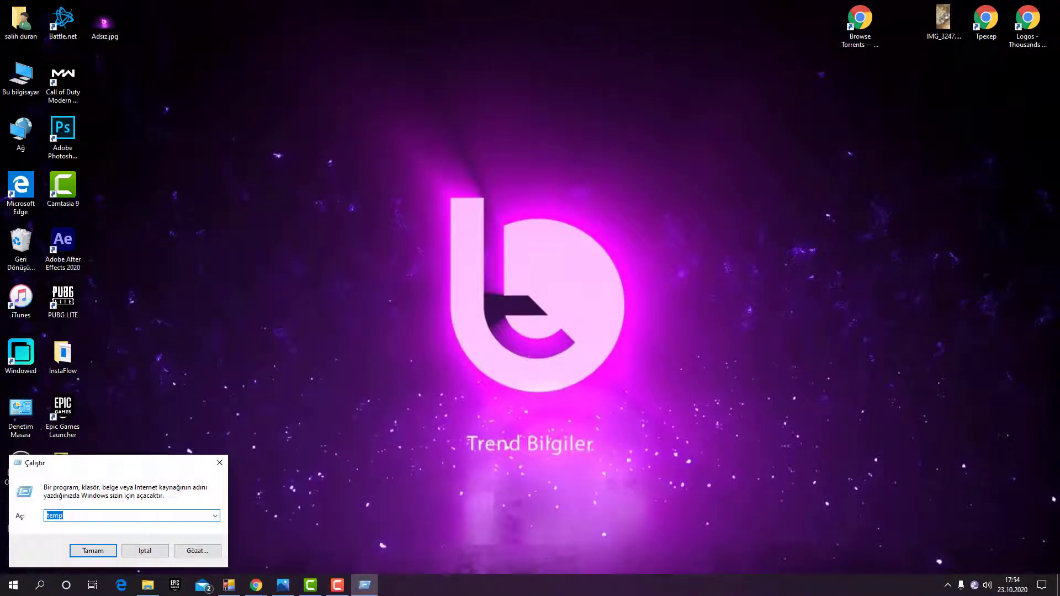
key("BackSpace")
key("Return")
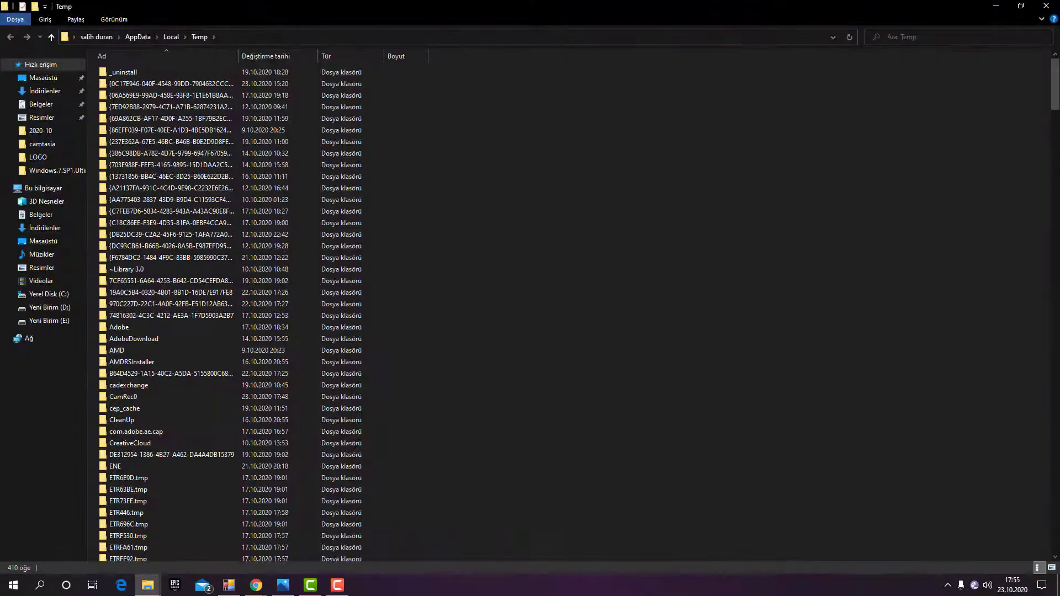
- Select everything in the user's Temp folder and display the combined size in its properties
scroll(263, 312, "down", 20)
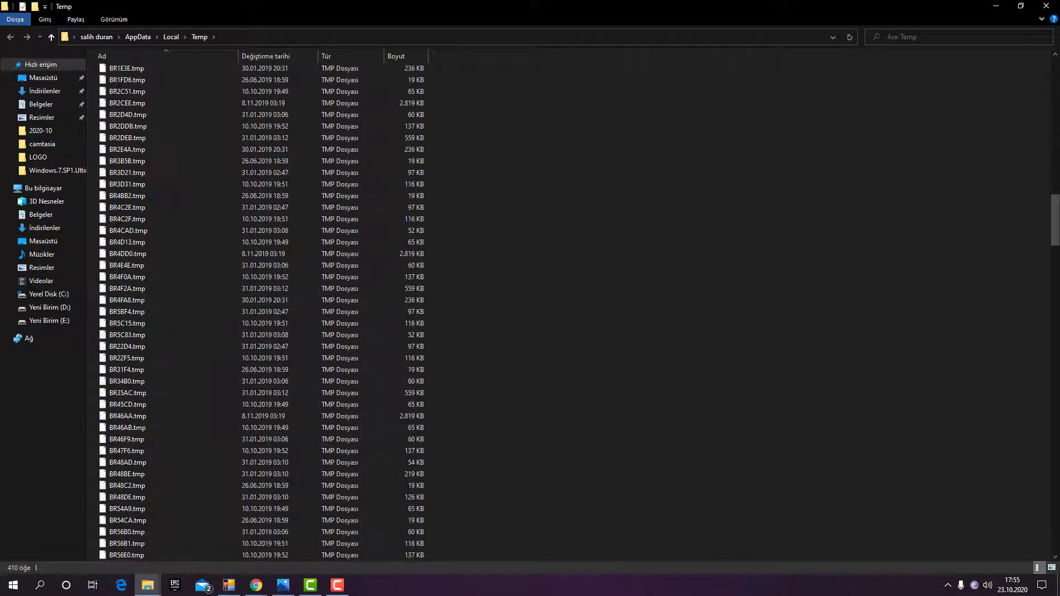
key("ctrl+a")
right_click(284, 288)
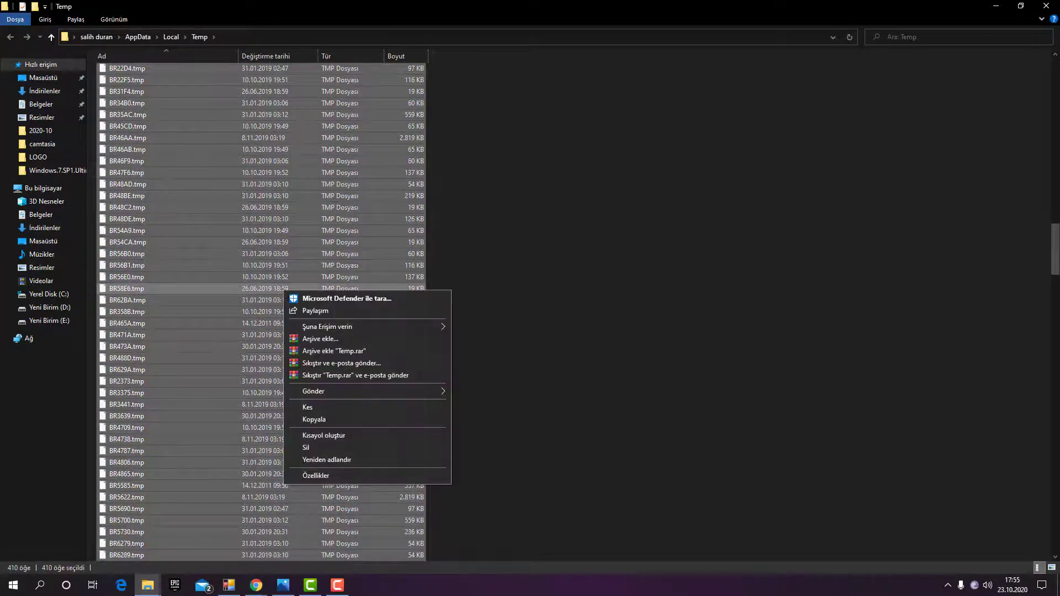
left_click(315, 476)
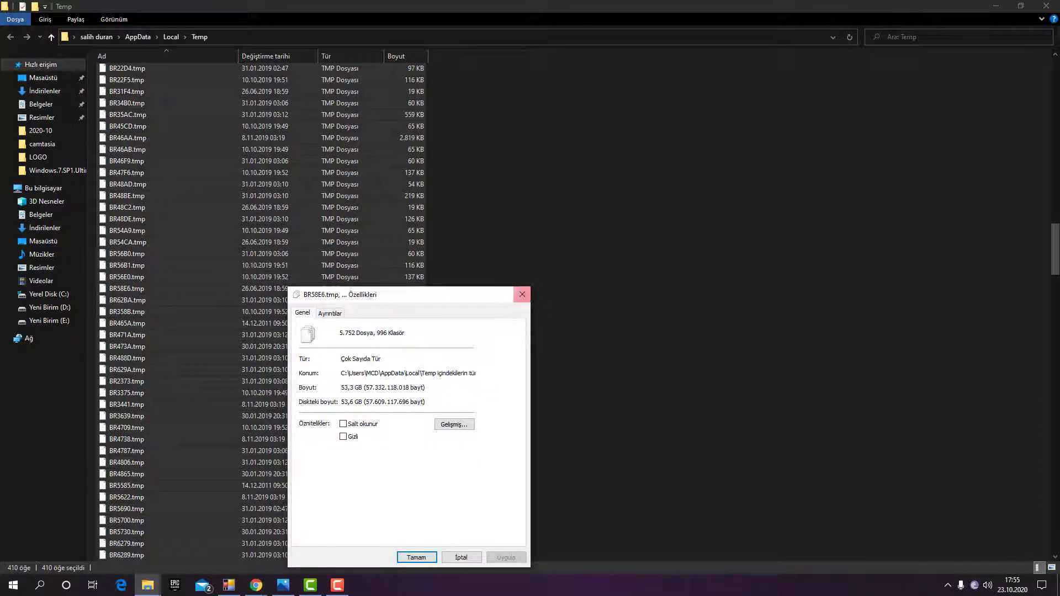
left_click_drag(408, 295, 622, 93)
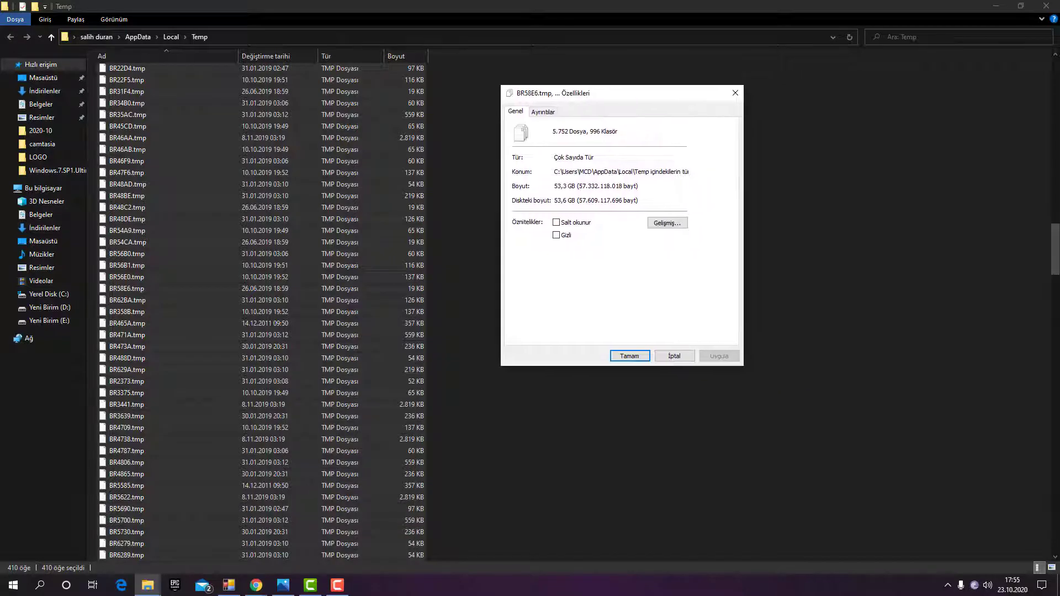
- Move the Temp folder window aside, check the drives' free space in Bu bilgisayar, and close that window
left_click_drag(497, 6, 765, 242)
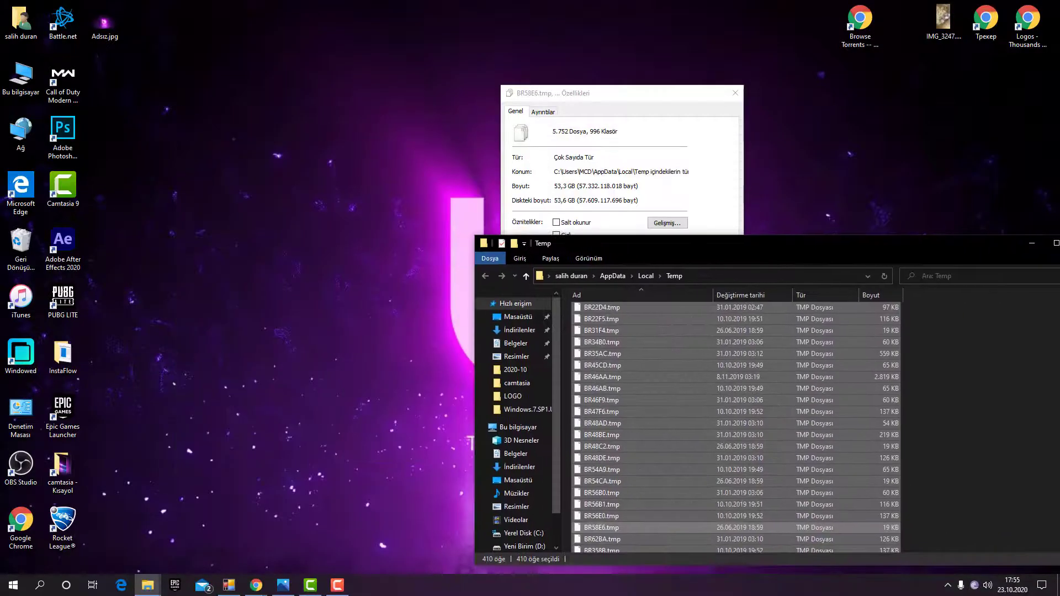
left_click(39, 585)
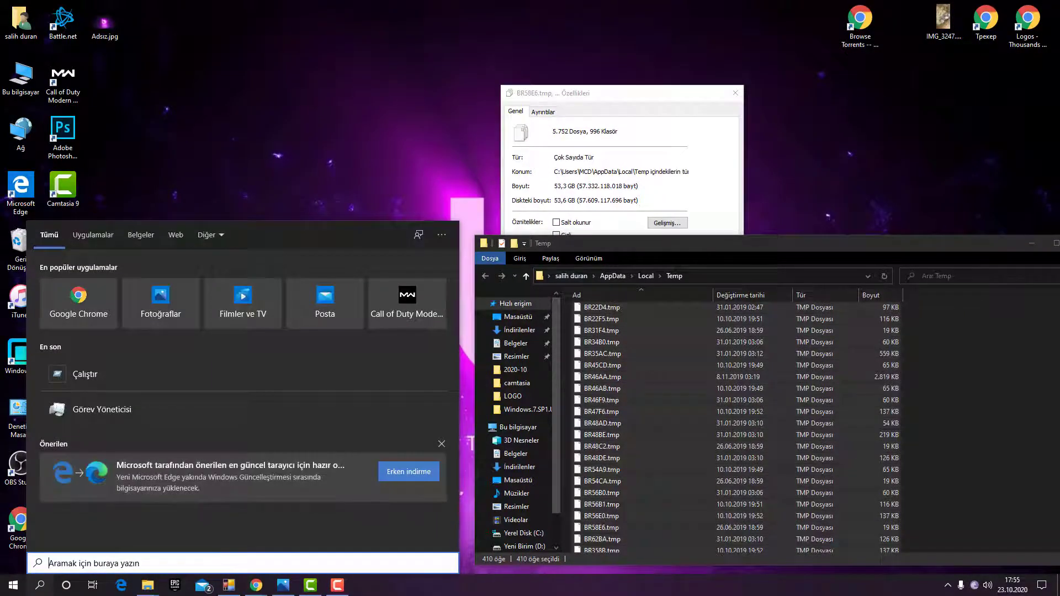
double_click(21, 78)
key("super+e")
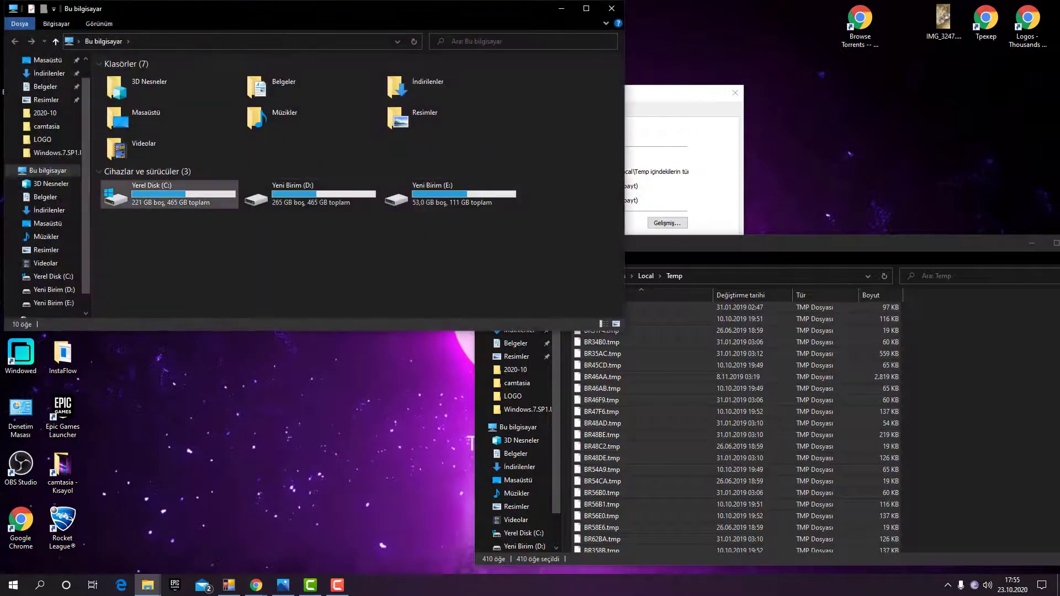
left_click_drag(543, 8, 554, 26)
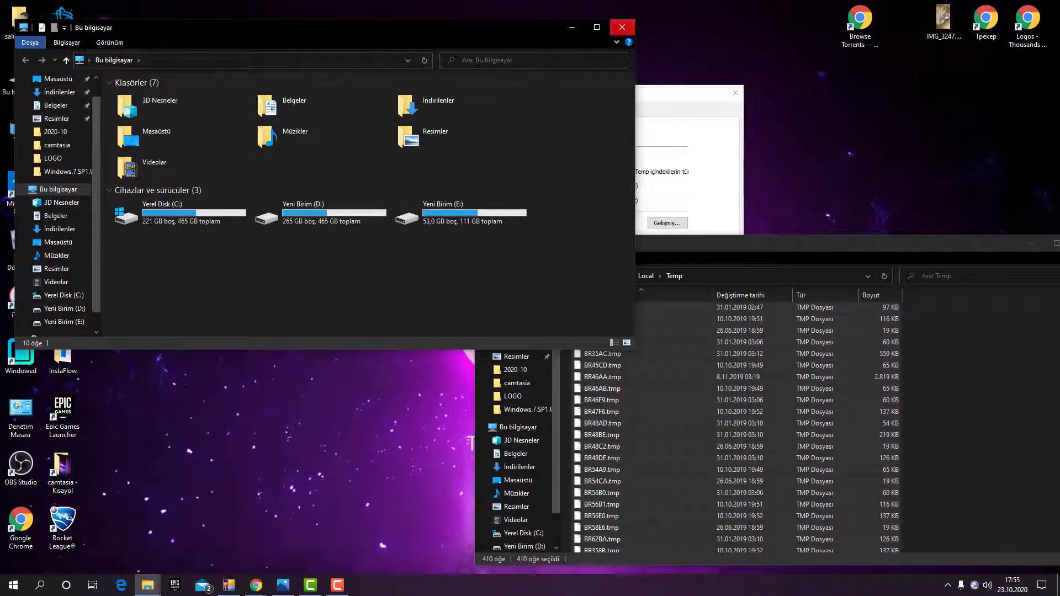
left_click(622, 27)
- Open Depolama ayarları, review the Geçici dosyalar categories without removing any, and close Settings
left_click(40, 585)
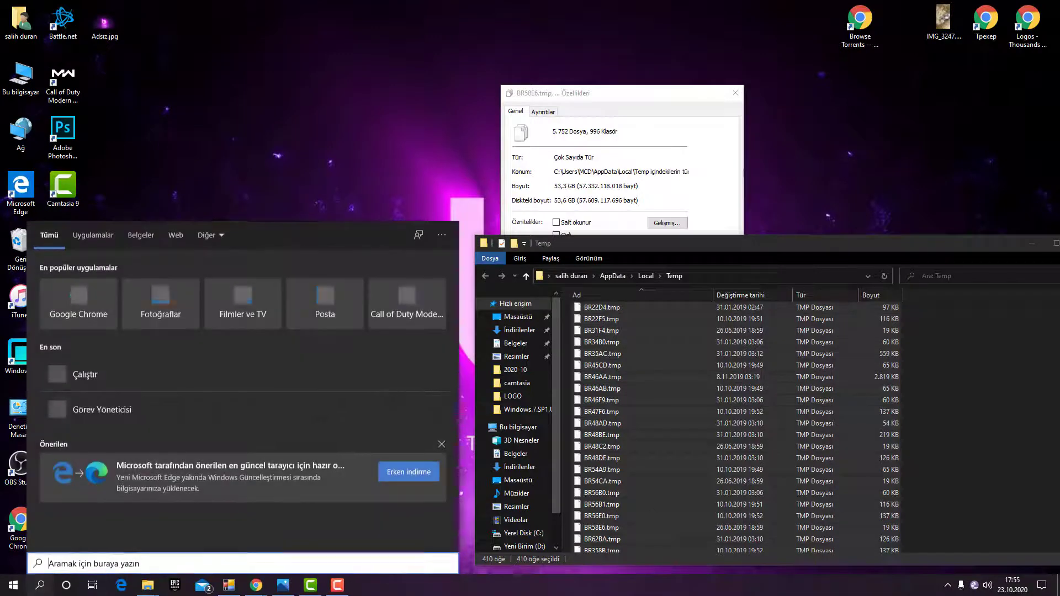
type("depola")
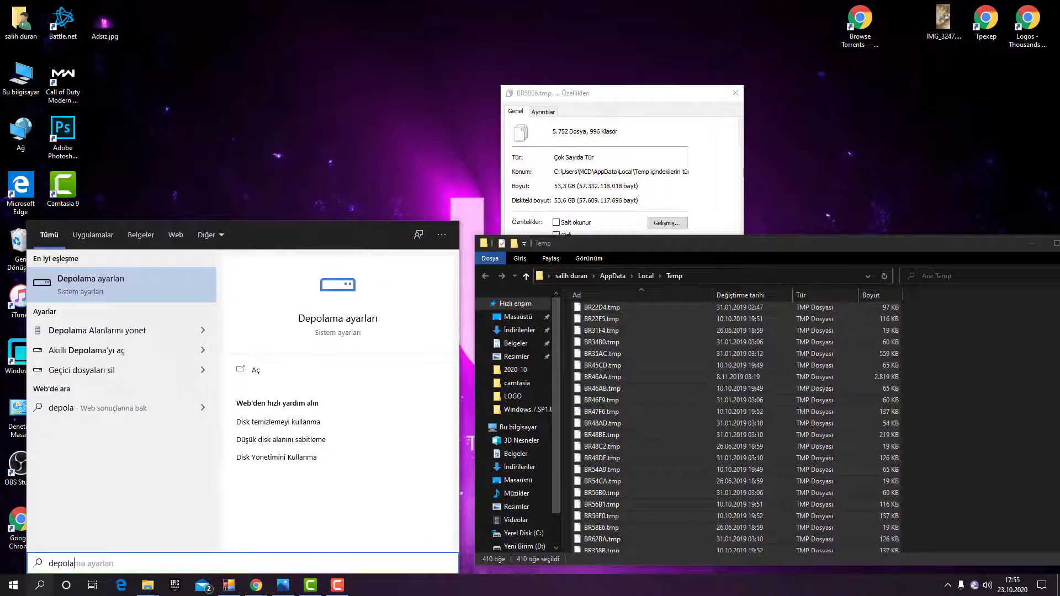
left_click(121, 284)
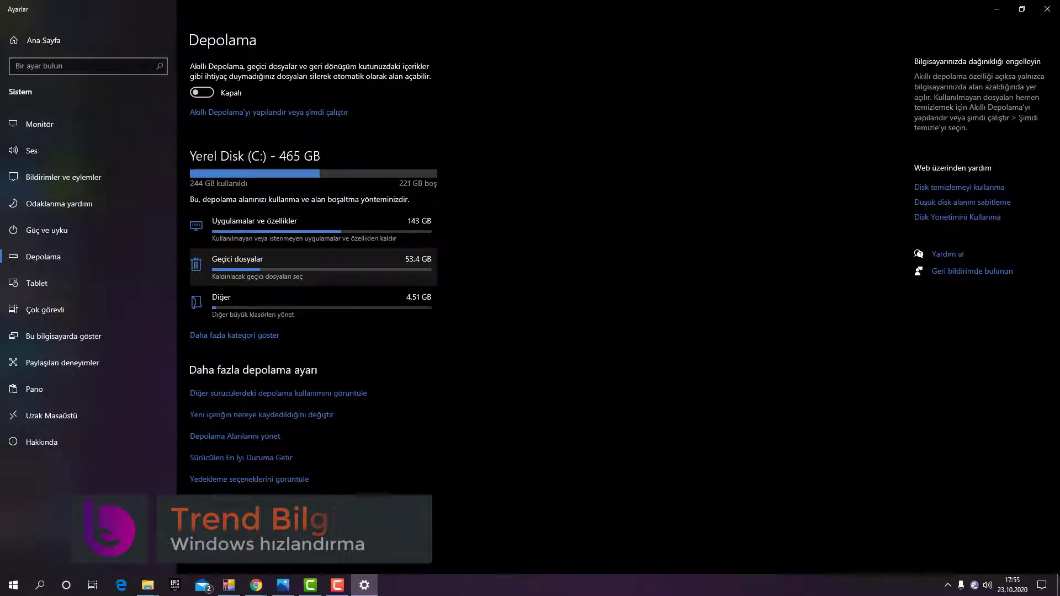
left_click(259, 267)
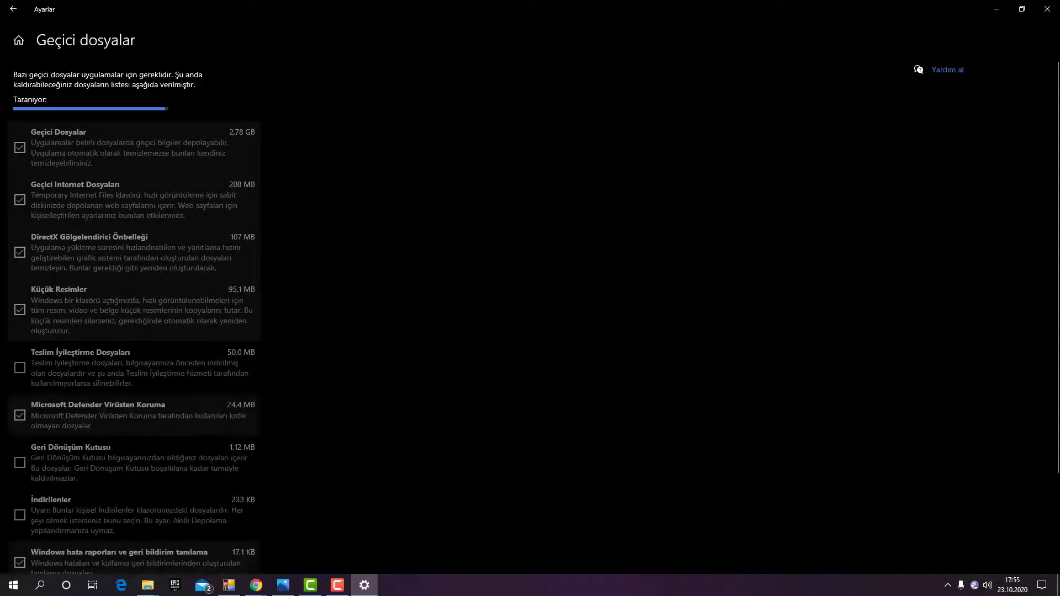
scroll(134, 314, "down", 3)
scroll(135, 315, "up", 3)
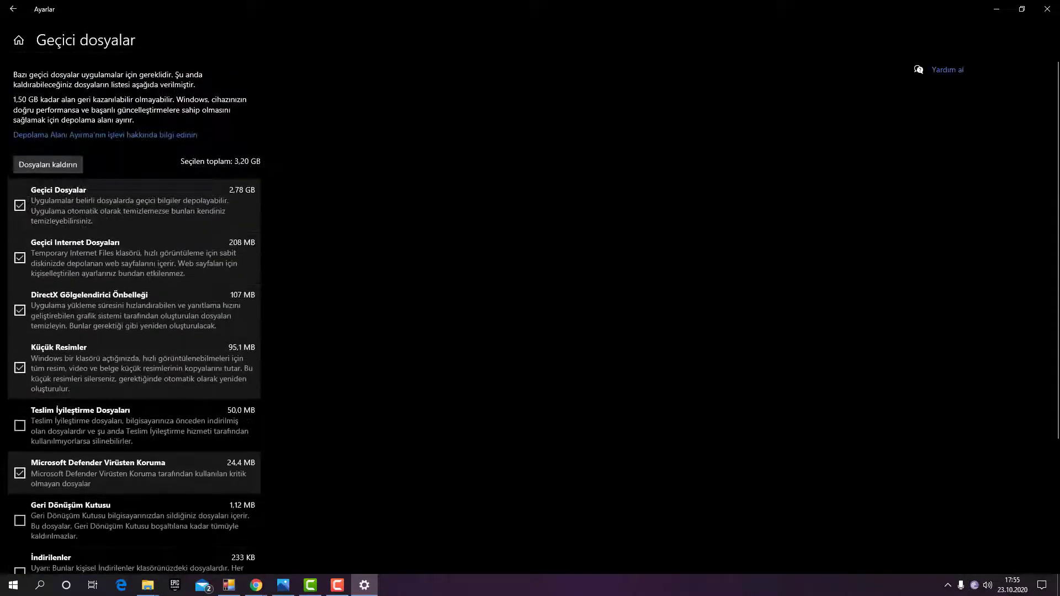
left_click(1047, 9)
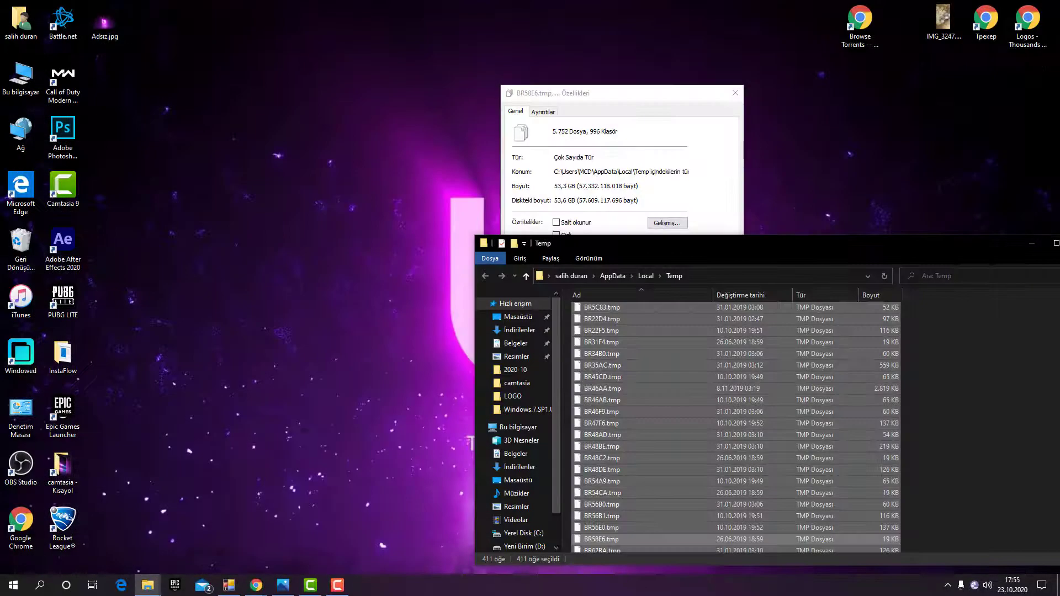
- Maximize the Temp folder window and permanently delete all its selected items, continuing with administrator permission for all applicable items
key("super+Up")
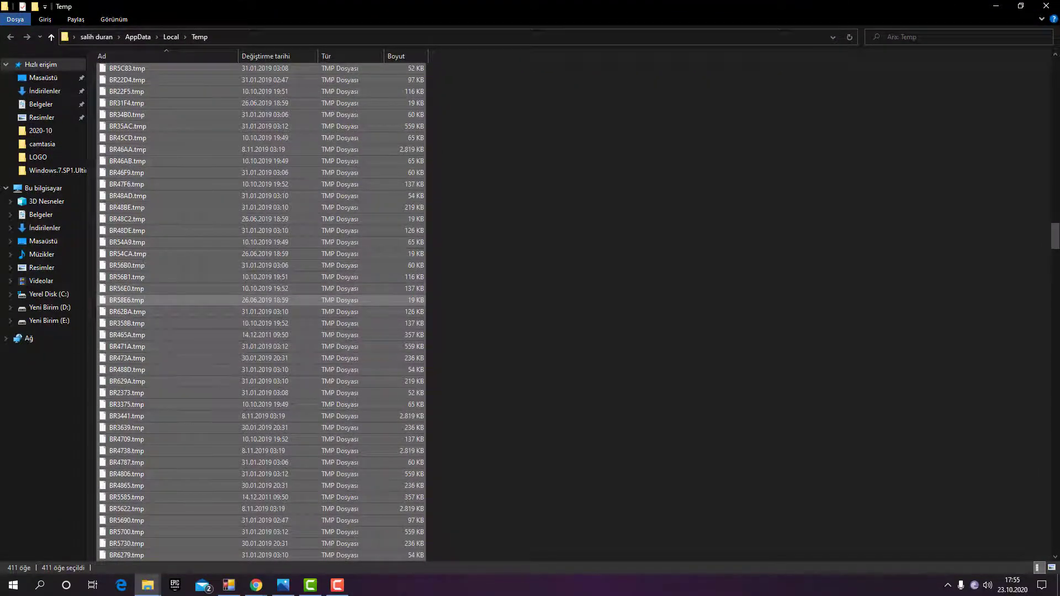
scroll(261, 309, "up", 1)
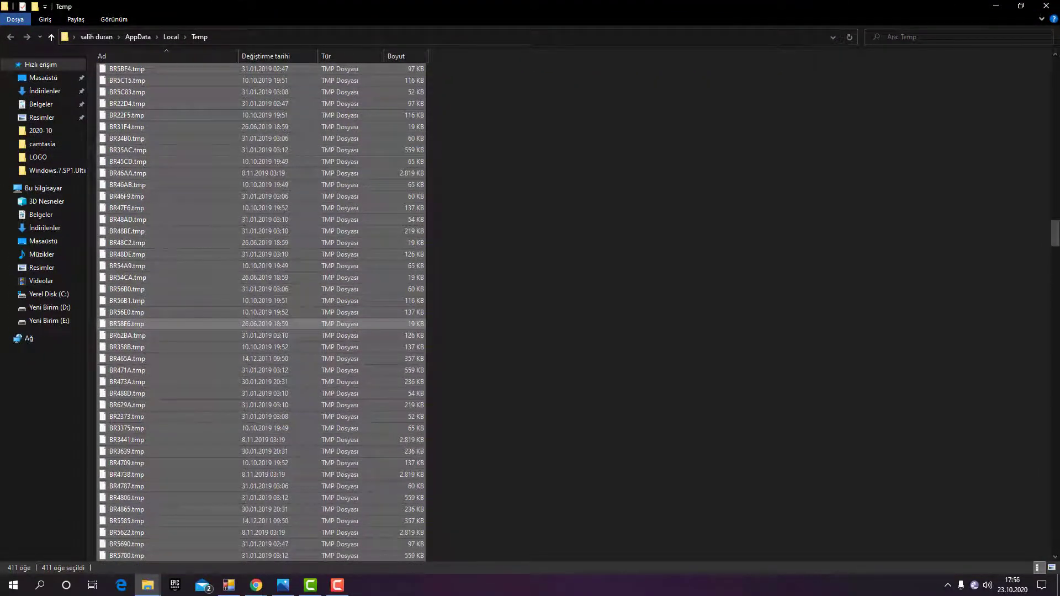
key("Delete")
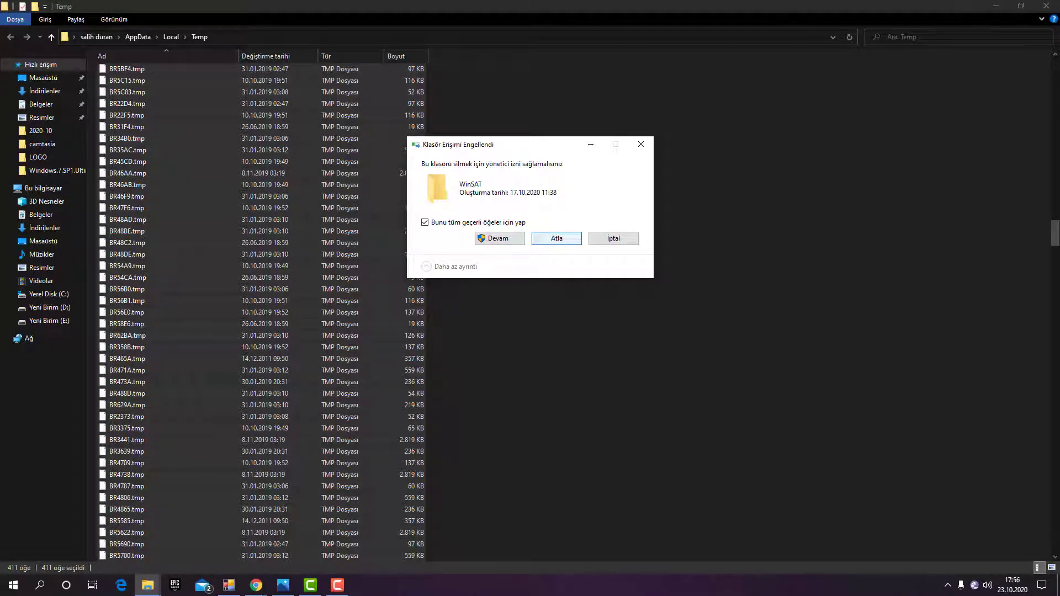
key("shift+Tab")
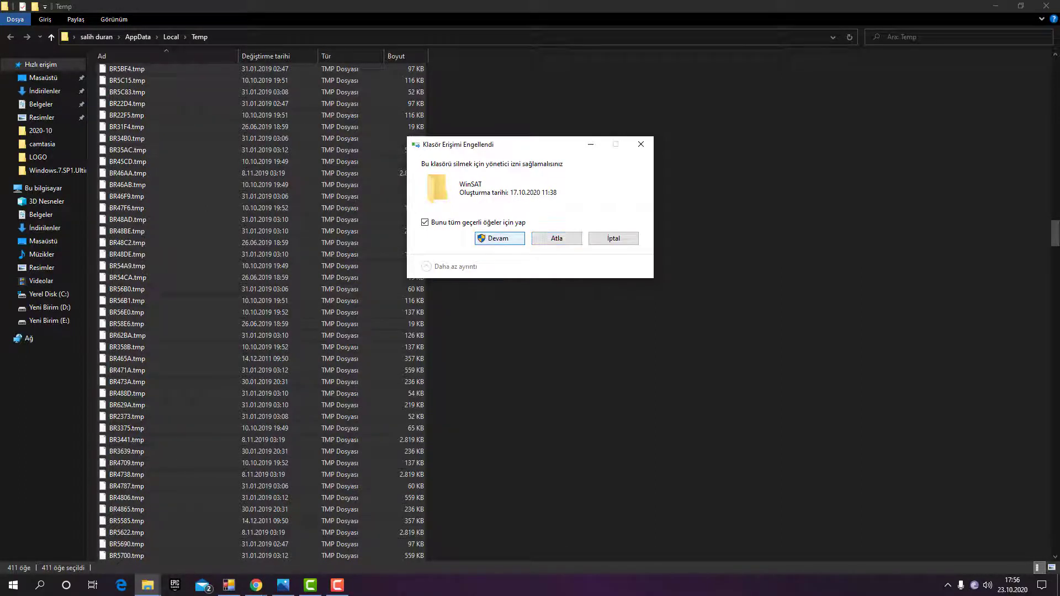
key("Return")
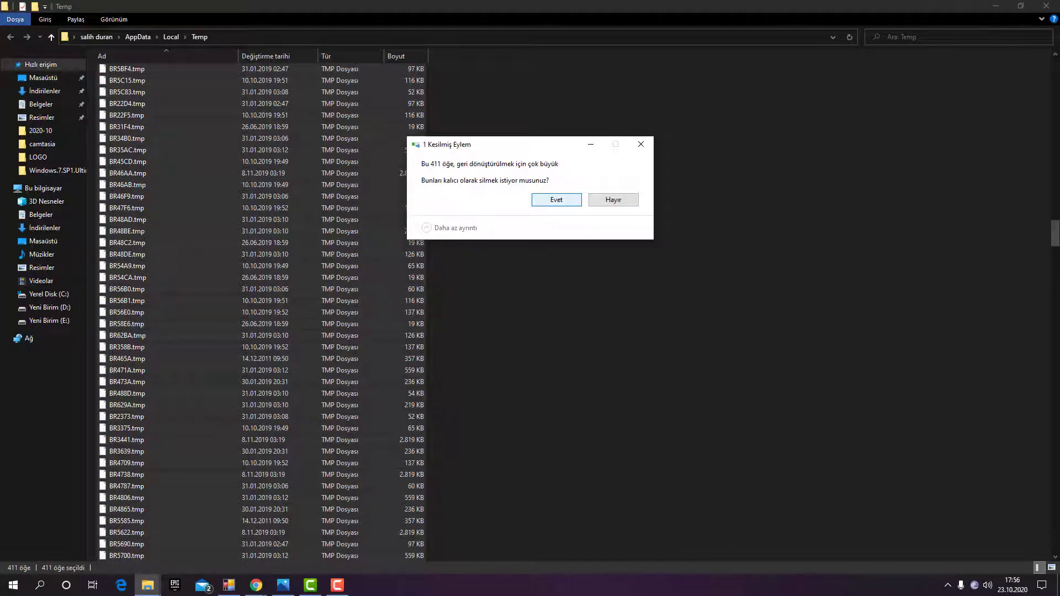
key("Return")
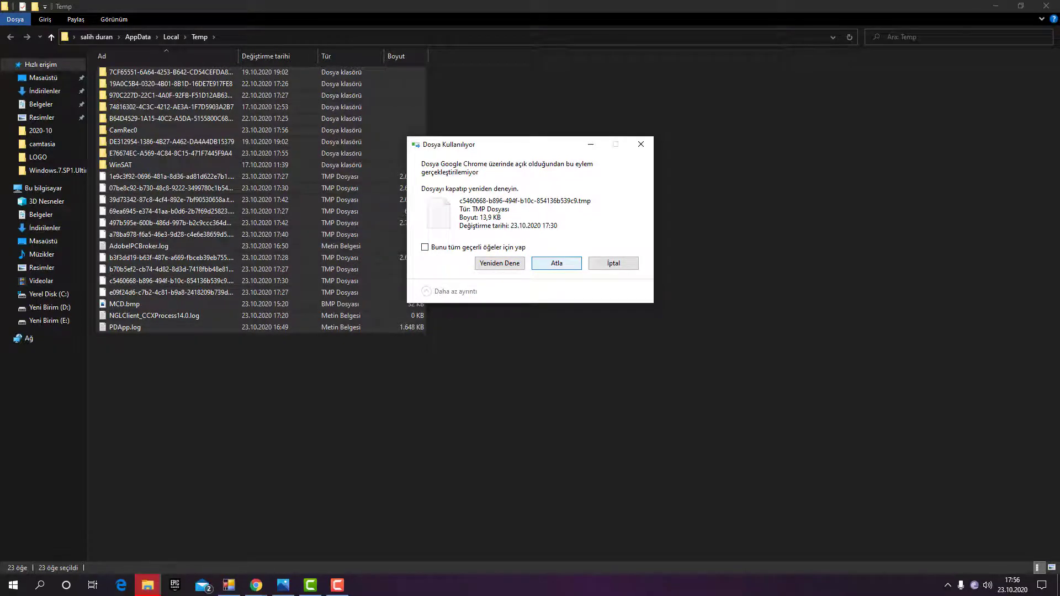
- Skip all files and folders still in use during the Temp deletion, and close the folder window
left_click(557, 263)
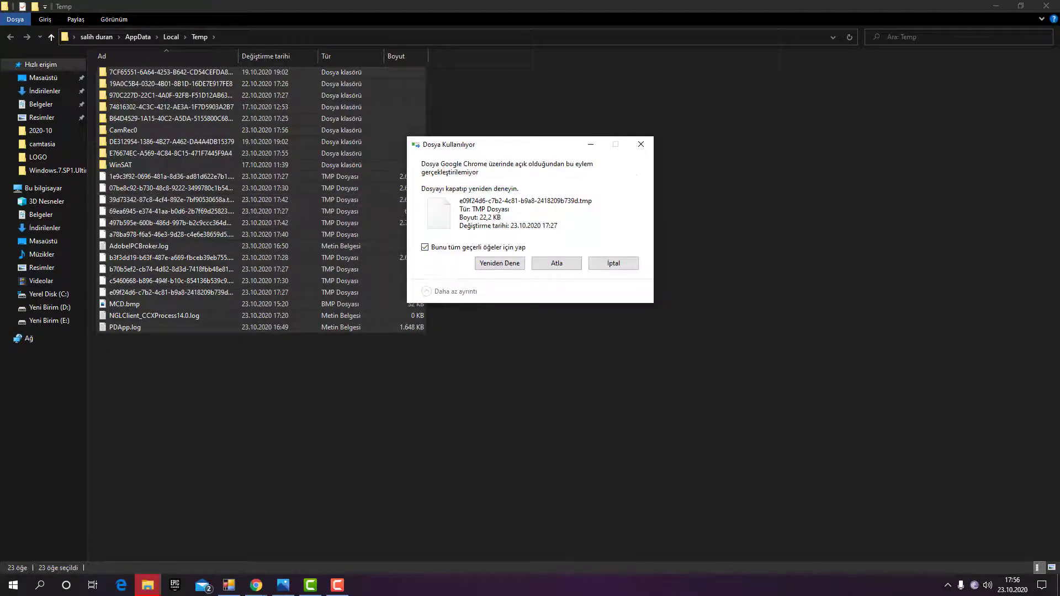
left_click(557, 263)
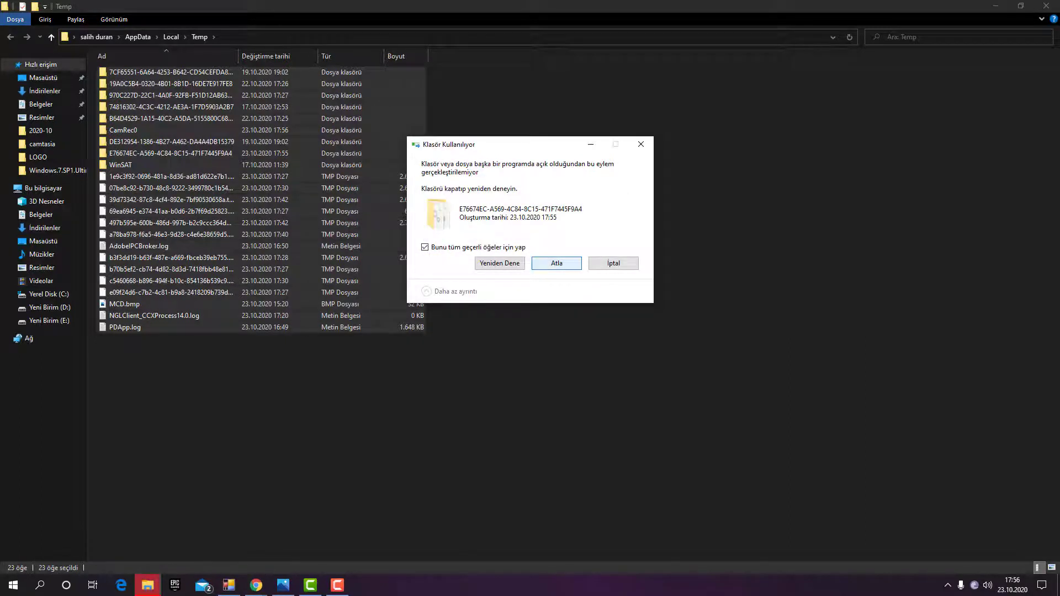
left_click(556, 263)
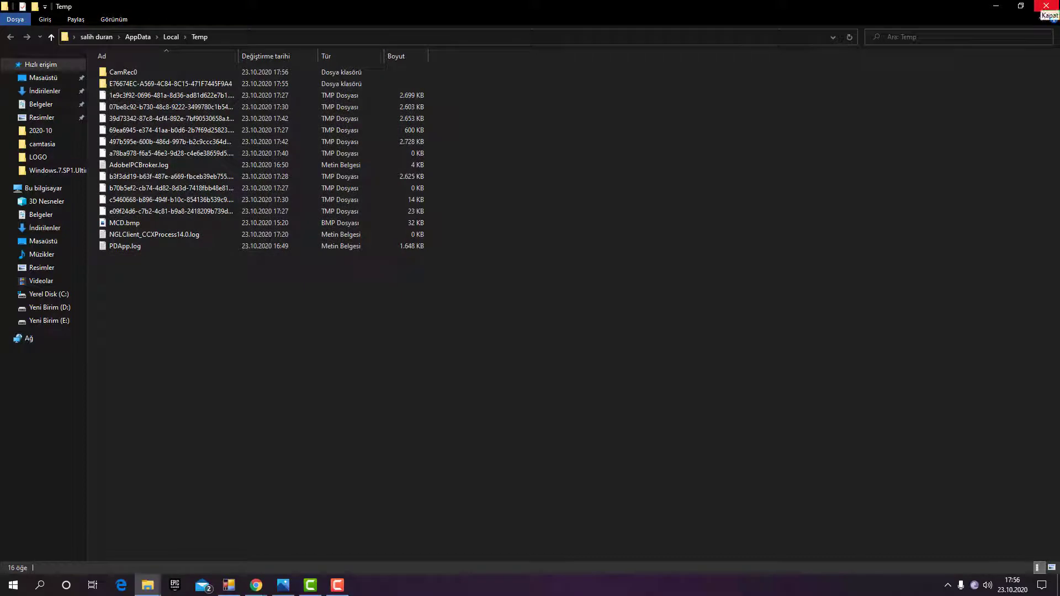
left_click(1046, 7)
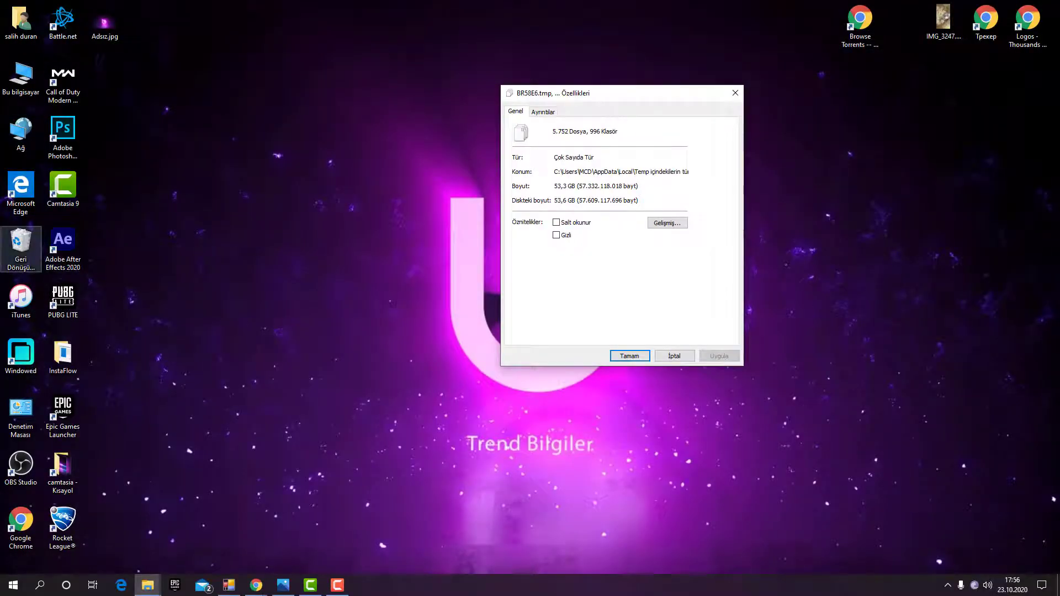
- Empty the Geri Dönüşüm Kutusu permanently, continuing with administrator permission for the WinSAT folder and all applicable items
double_click(20, 243)
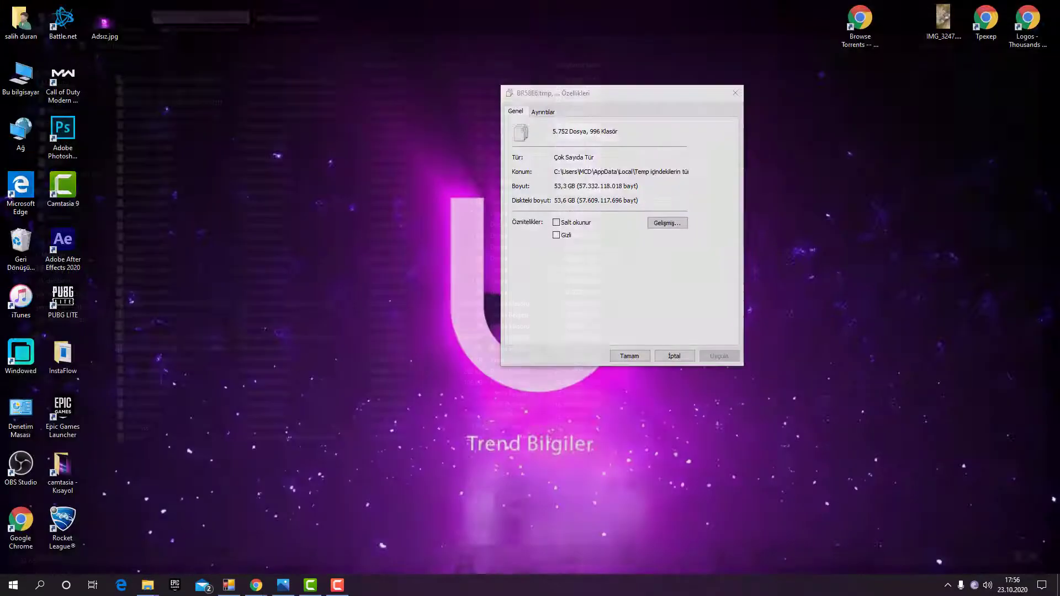
right_click(20, 251)
left_click(66, 272)
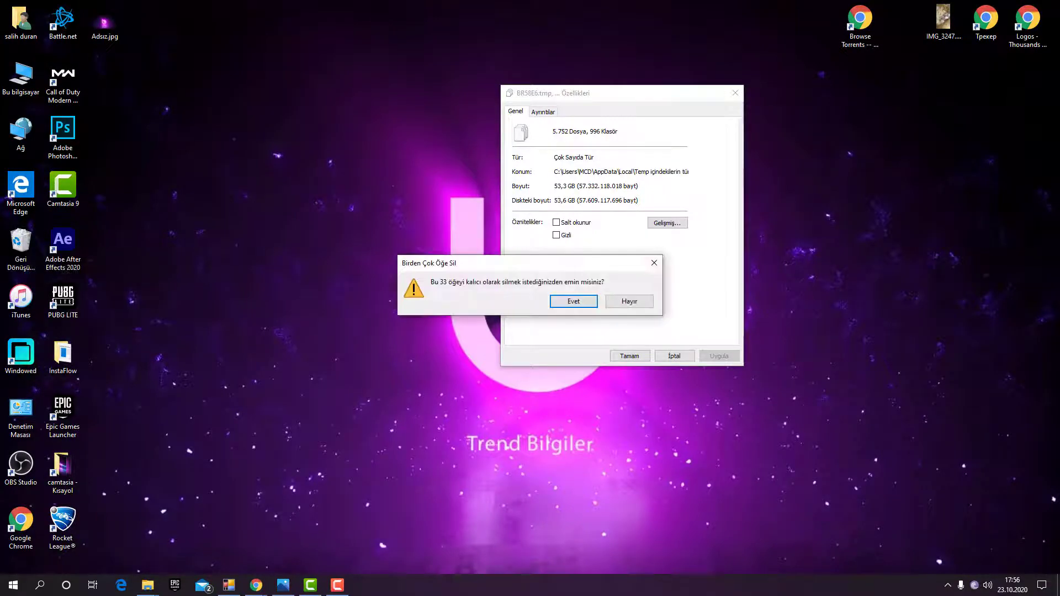
key("Return")
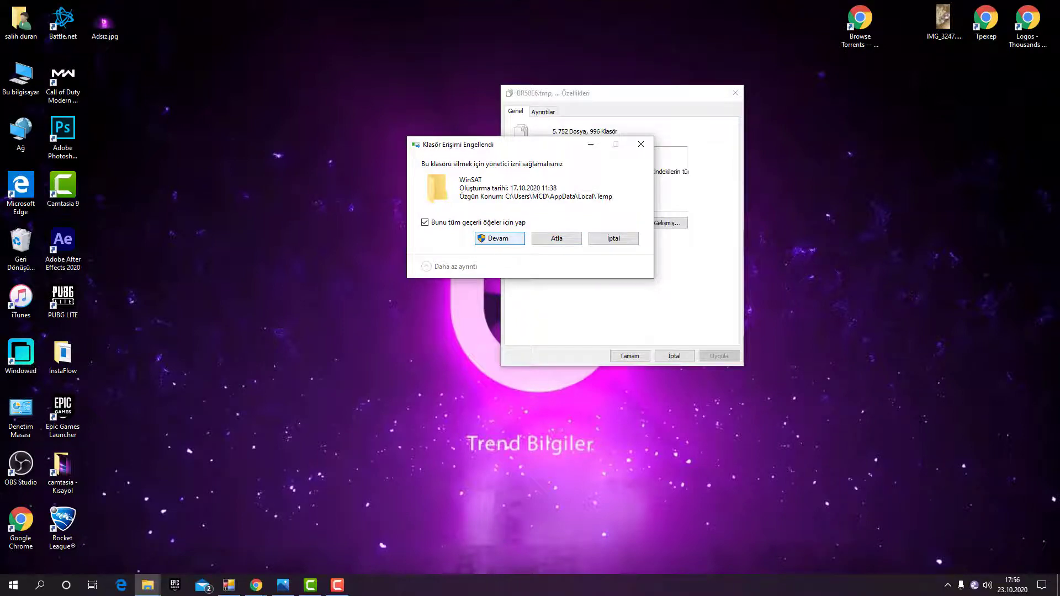
key("Return")
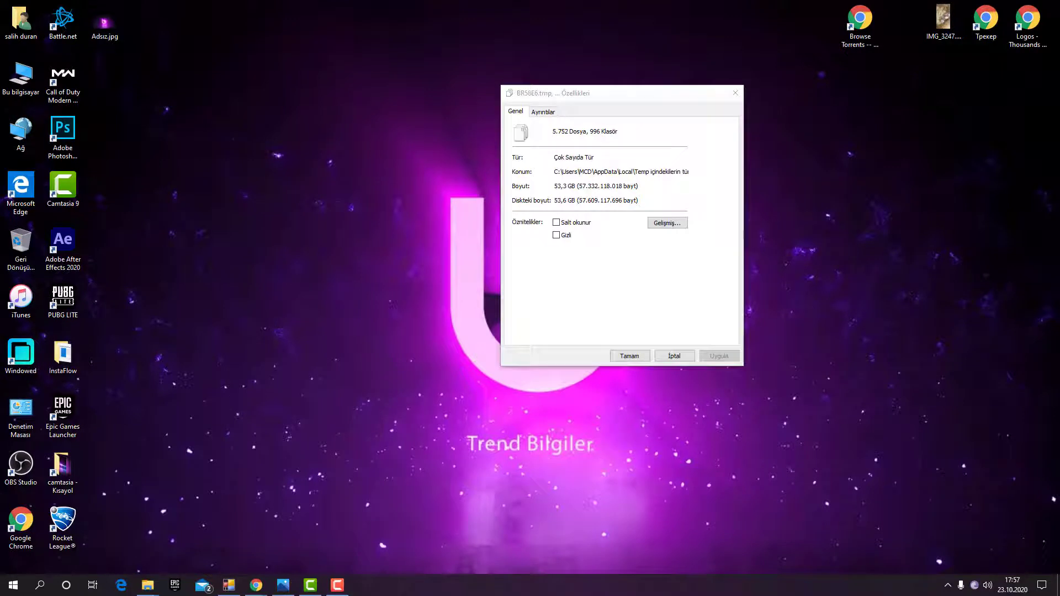
- Close the leftover Temp properties window, check the drives' free space in Bu bilgisayar, and close it
left_click(735, 93)
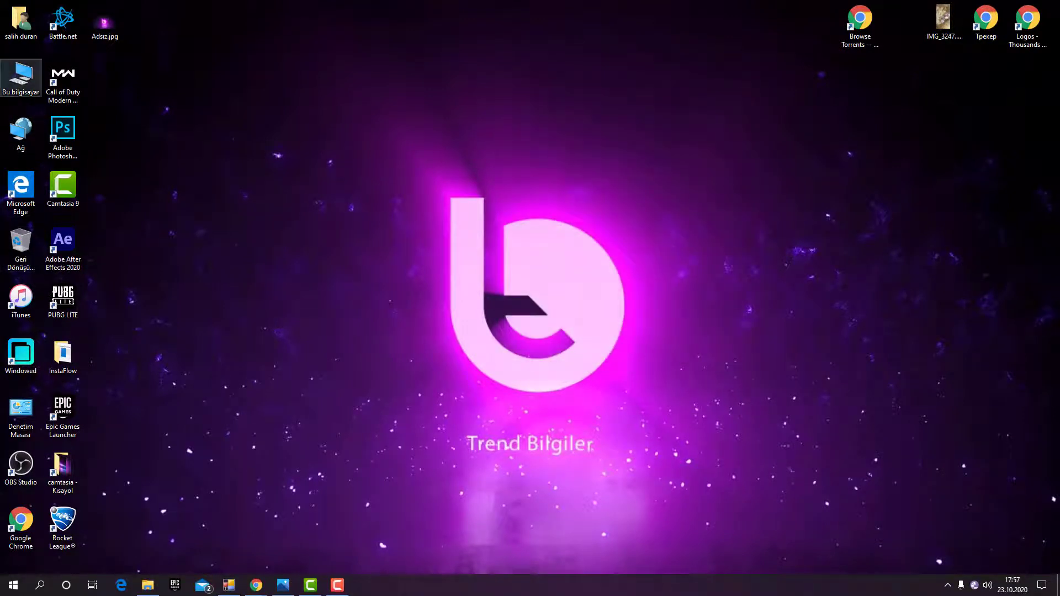
double_click(21, 77)
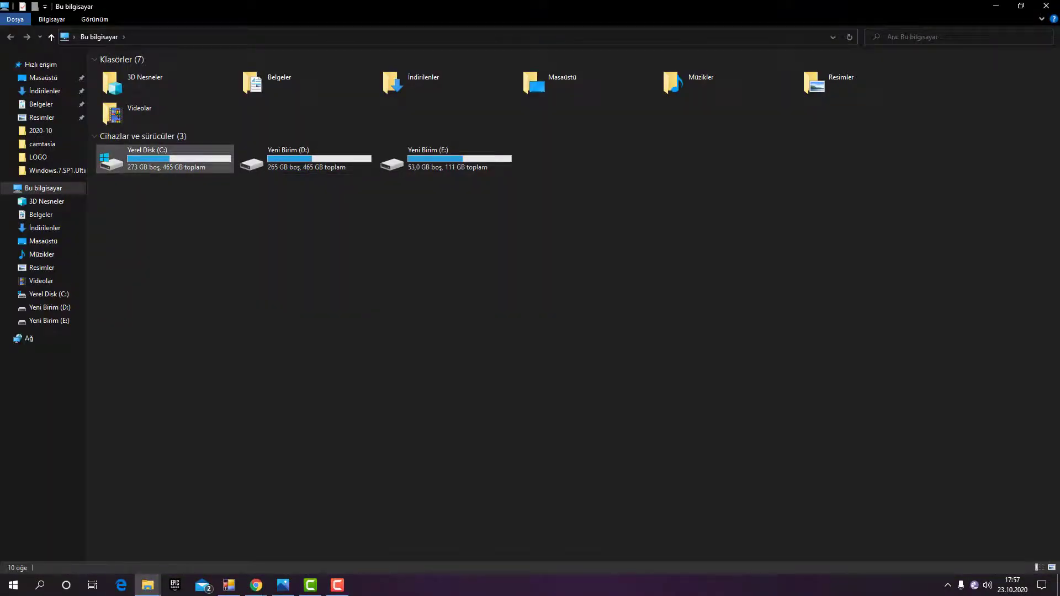
left_click(1046, 6)
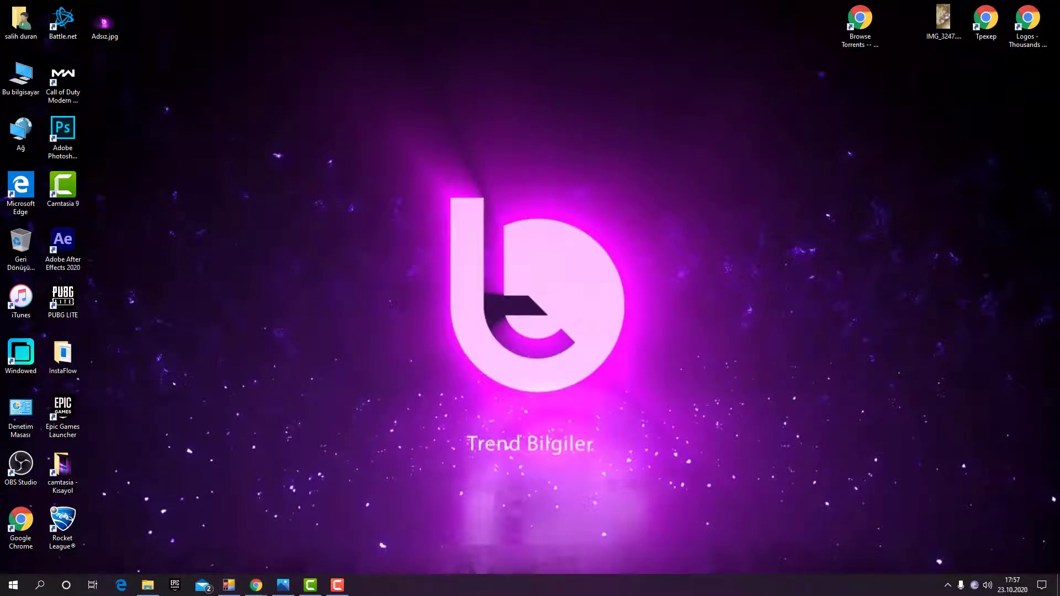
- Search for çalıştır, open the Windows Prefetch folder by running prefetch, and grant permanent access to the folder
left_click(39, 585)
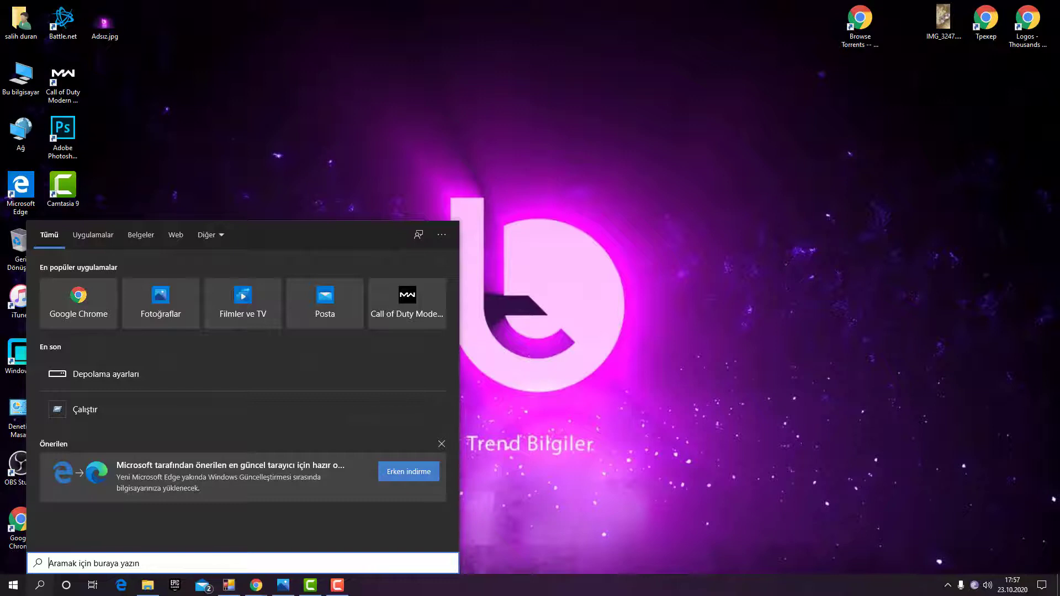
type("çalıştır")
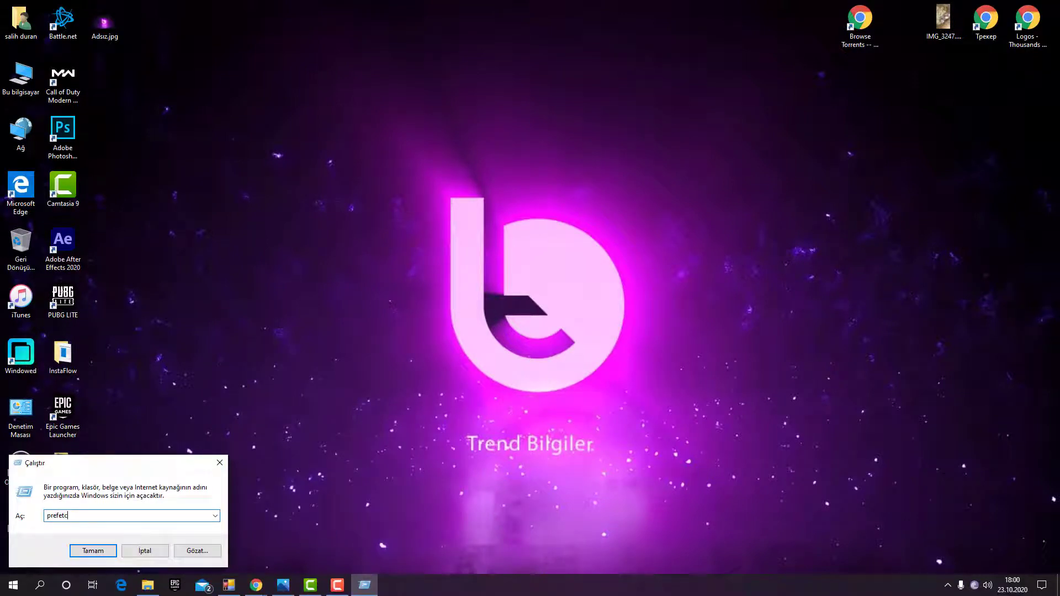
key("Return")
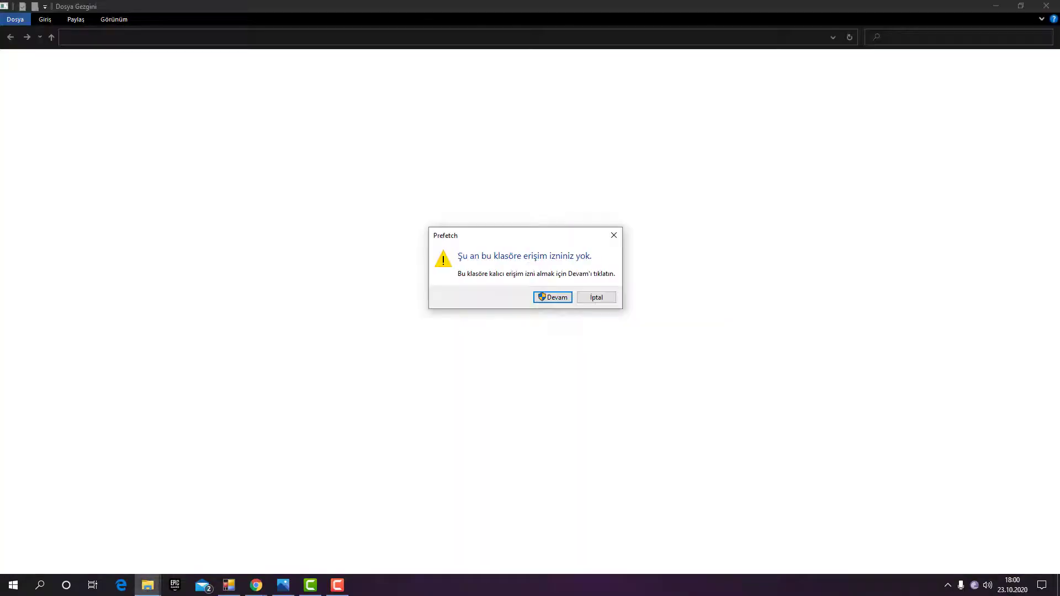
key("Return")
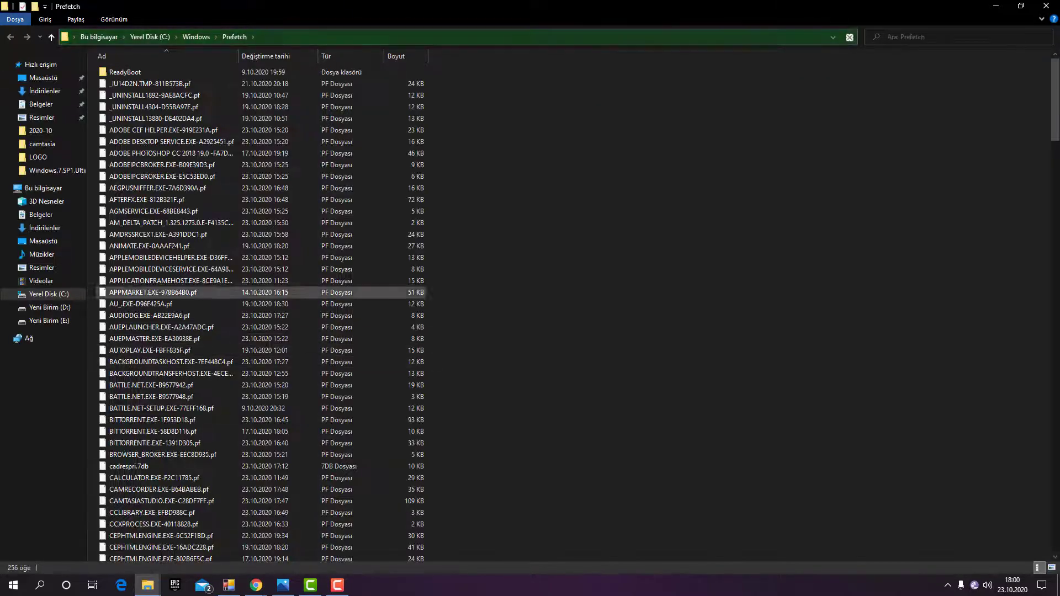
- Select everything in the Prefetch folder, check its combined size in the properties, and delete it all, skipping files in use
scroll(166, 323, "down", 20)
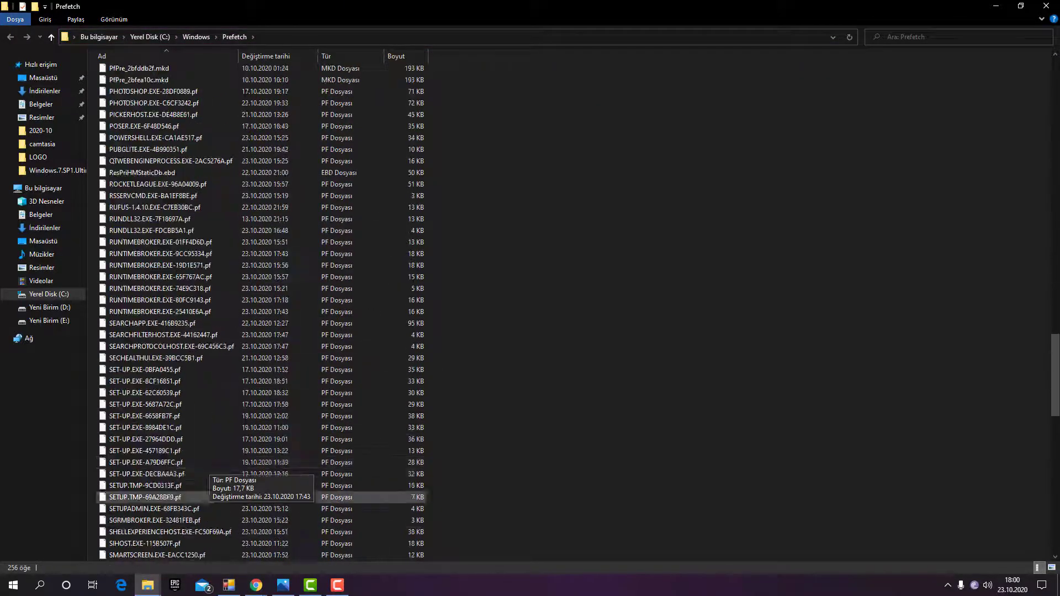
key("ctrl+a")
right_click(142, 287)
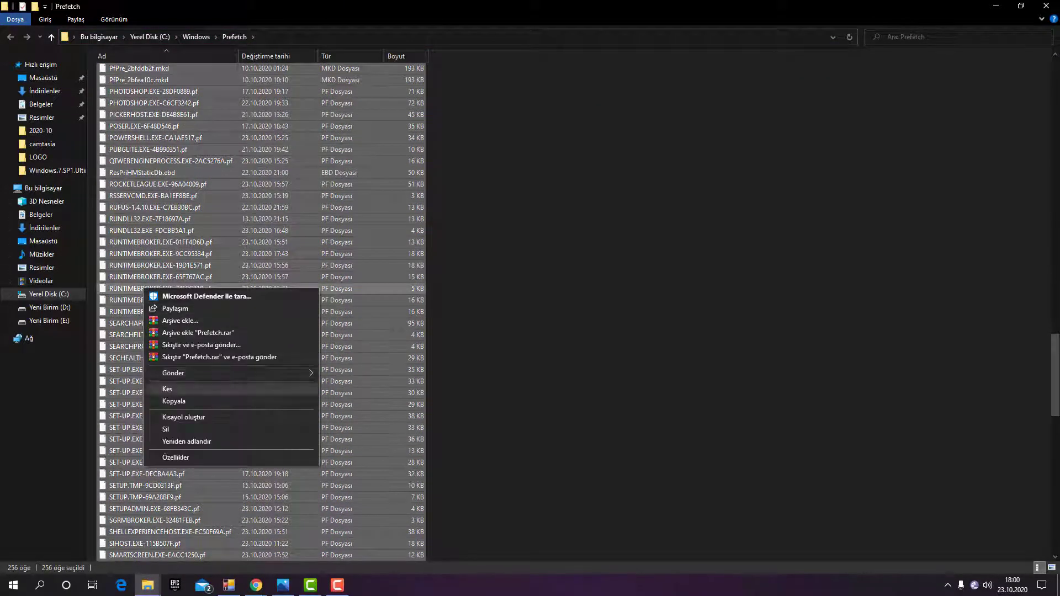
left_click(176, 457)
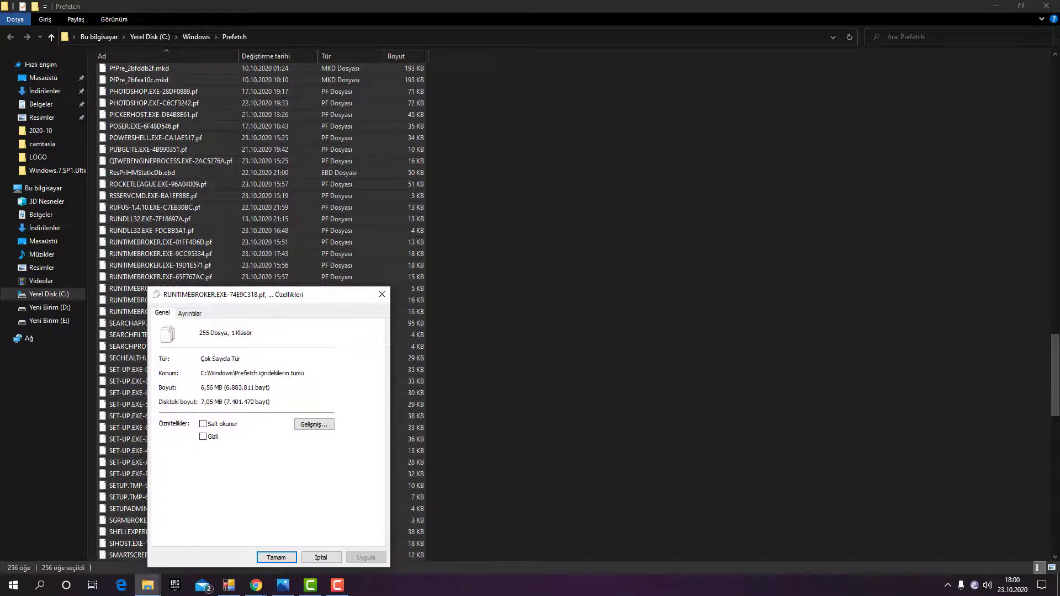
key("Escape")
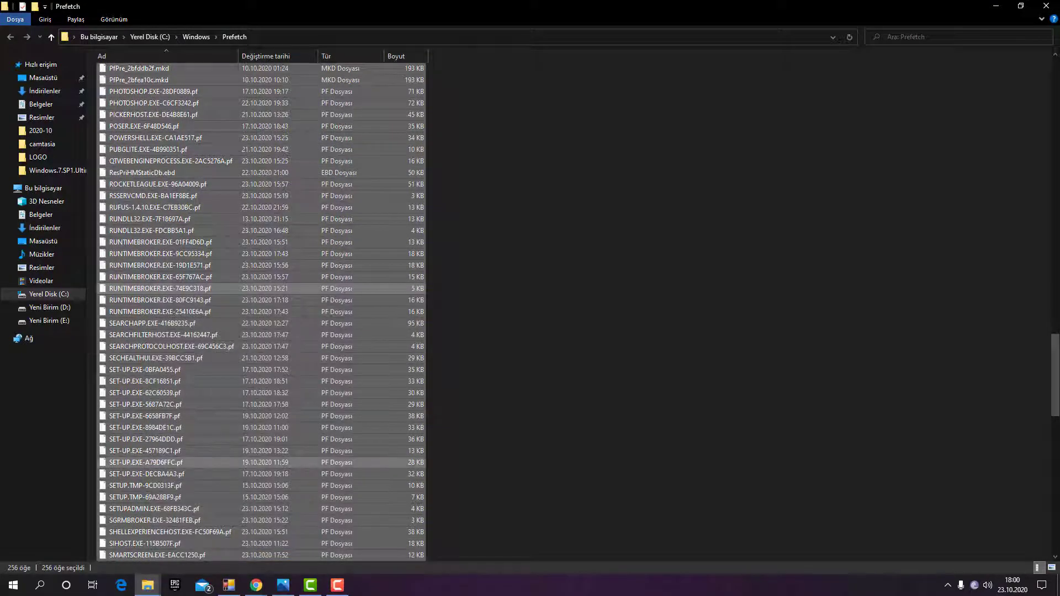
key("Delete")
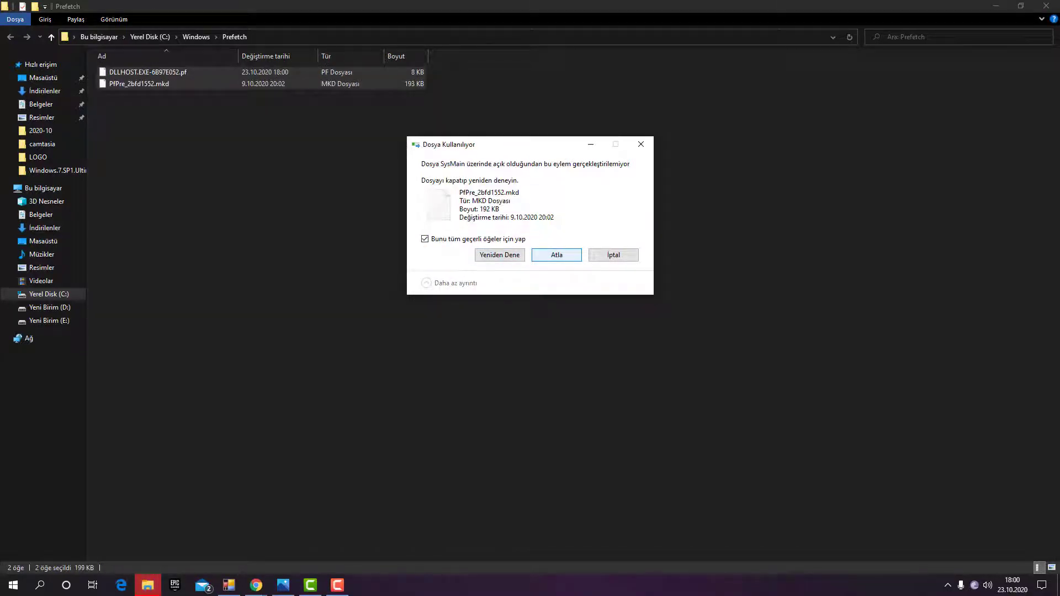
left_click(556, 255)
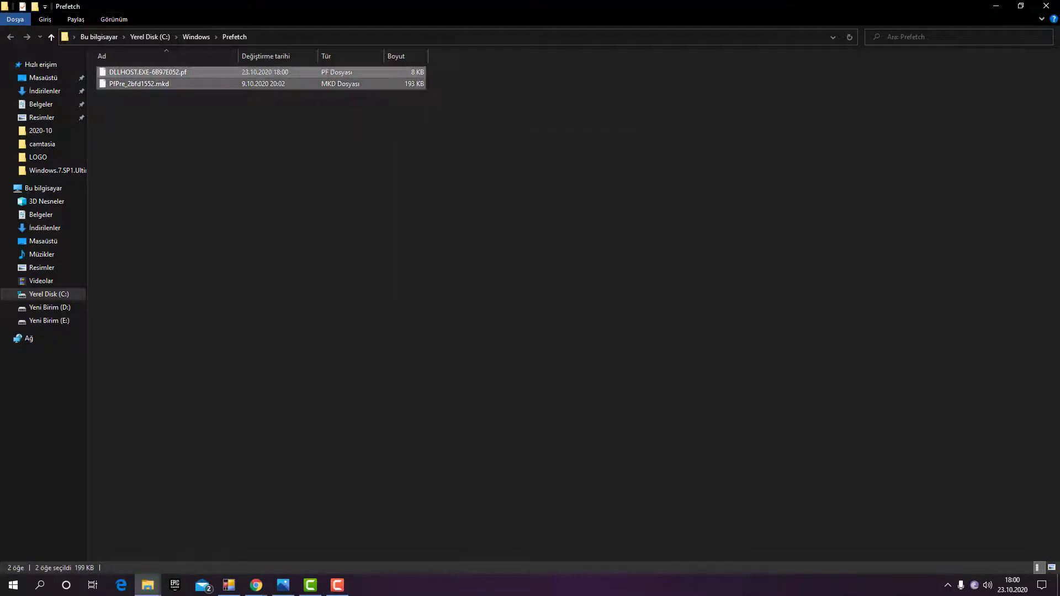
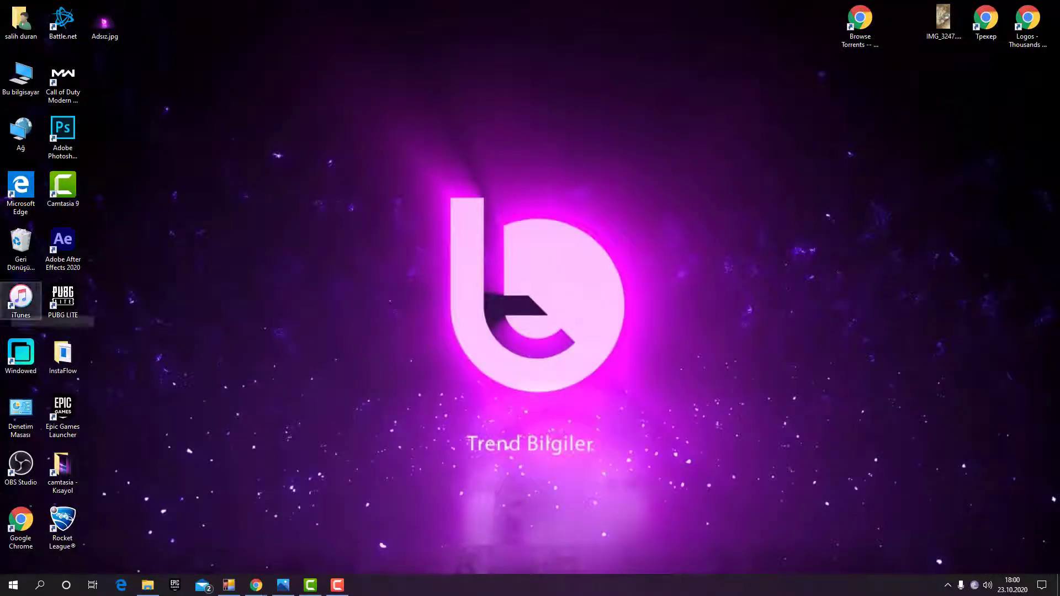
- Empty the Geri Dönüşüm Kutusu on the desktop and confirm permanent deletion of all its items
right_click(25, 246)
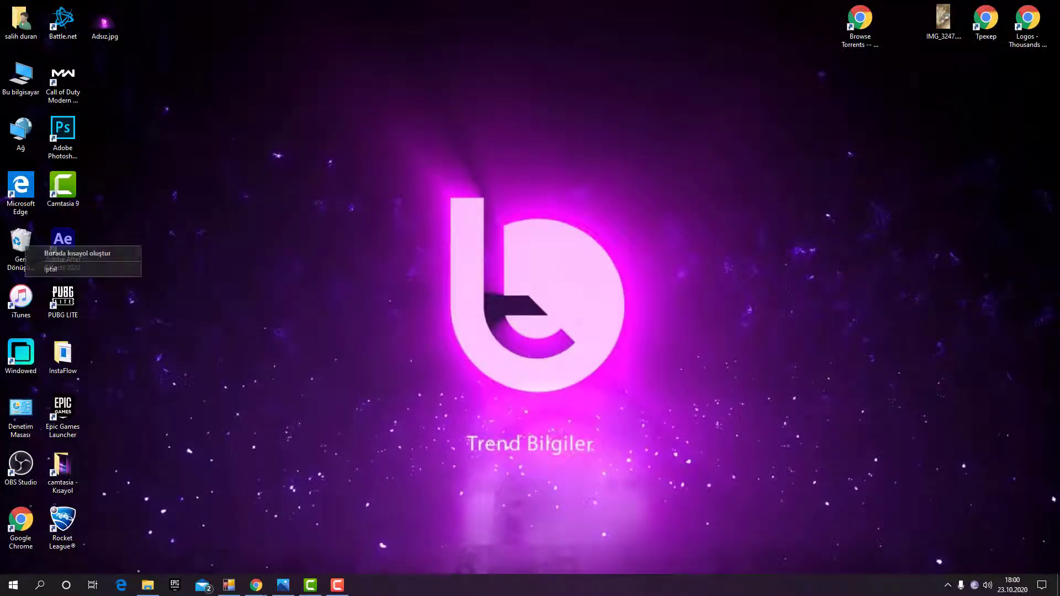
left_click(50, 269)
right_click(13, 233)
left_click(60, 254)
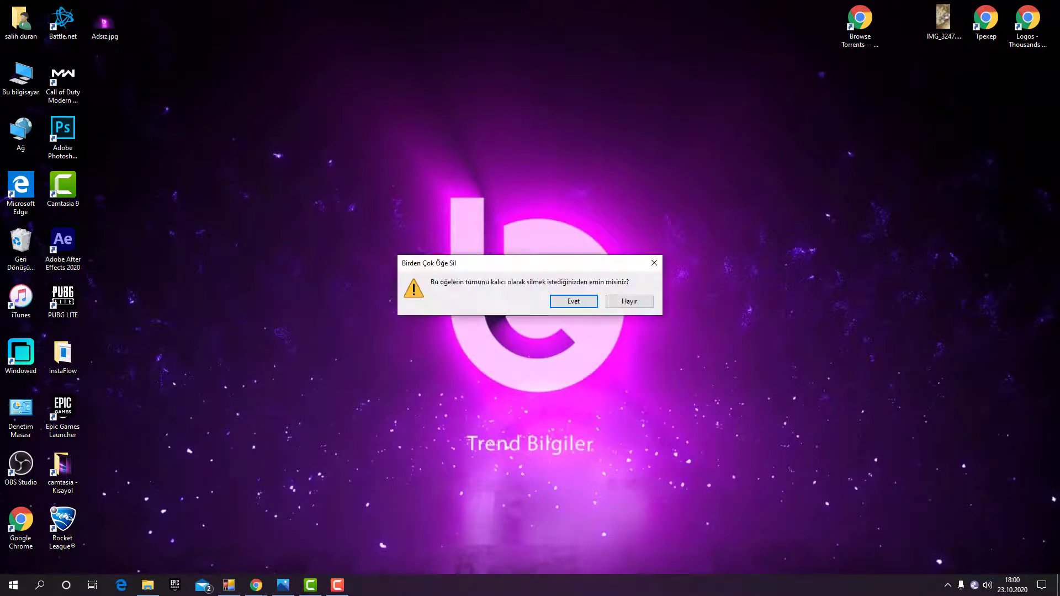
key("Return")
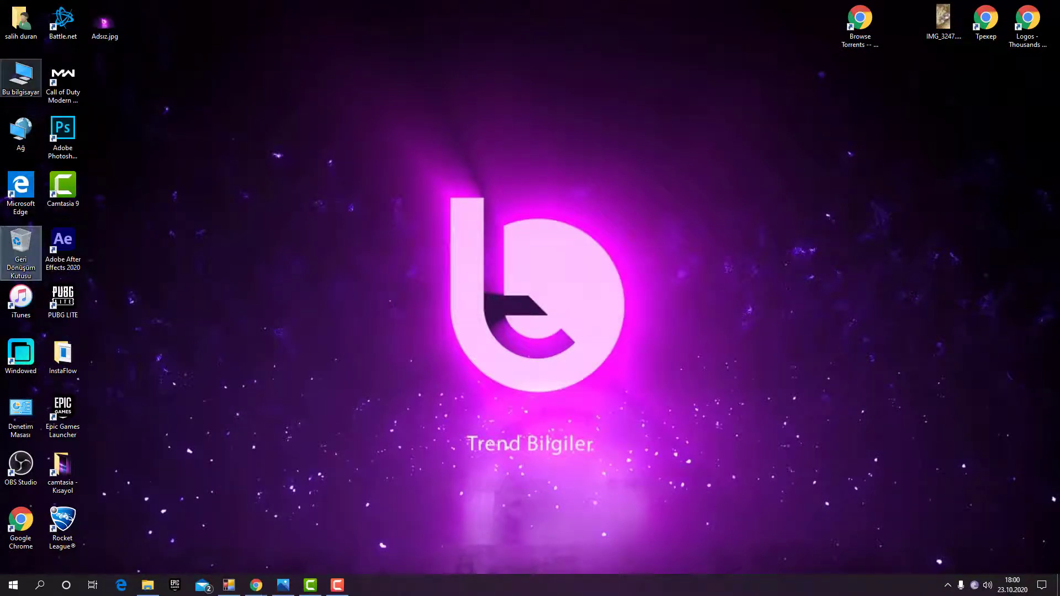
- Open the Gizlilik settings, review Genel and Konuşma, and turn off Mürekkep oluşturma ve yazma kişiselleştirmesi
left_click(21, 415)
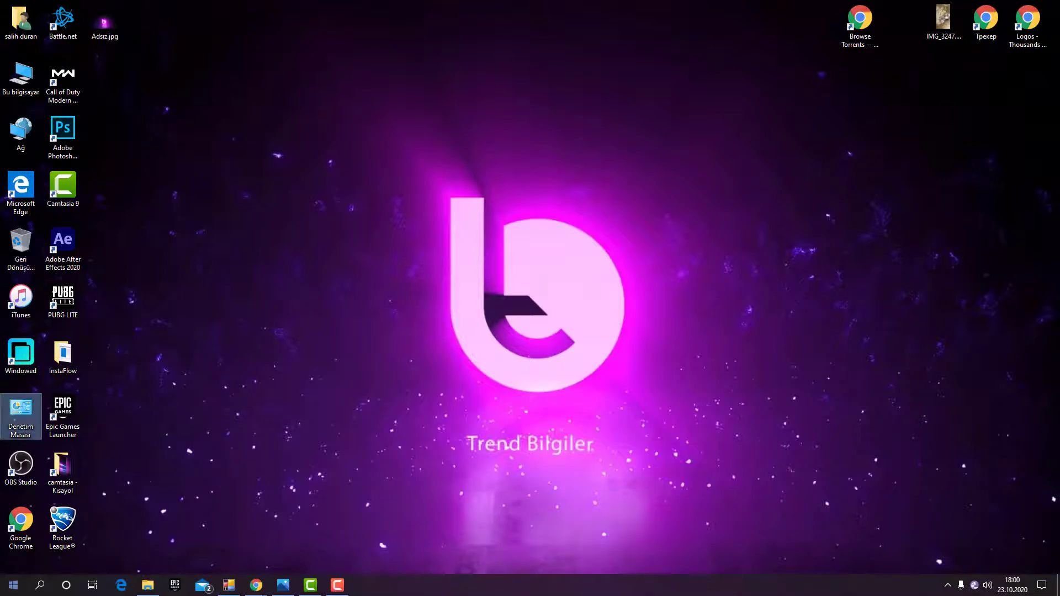
left_click(13, 584)
left_click(14, 535)
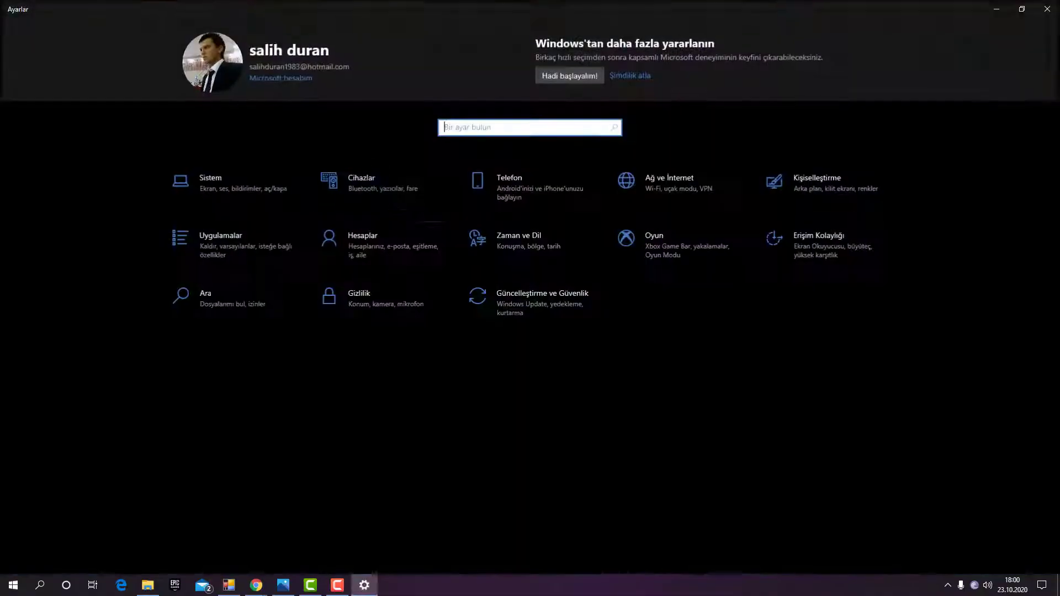
left_click(376, 301)
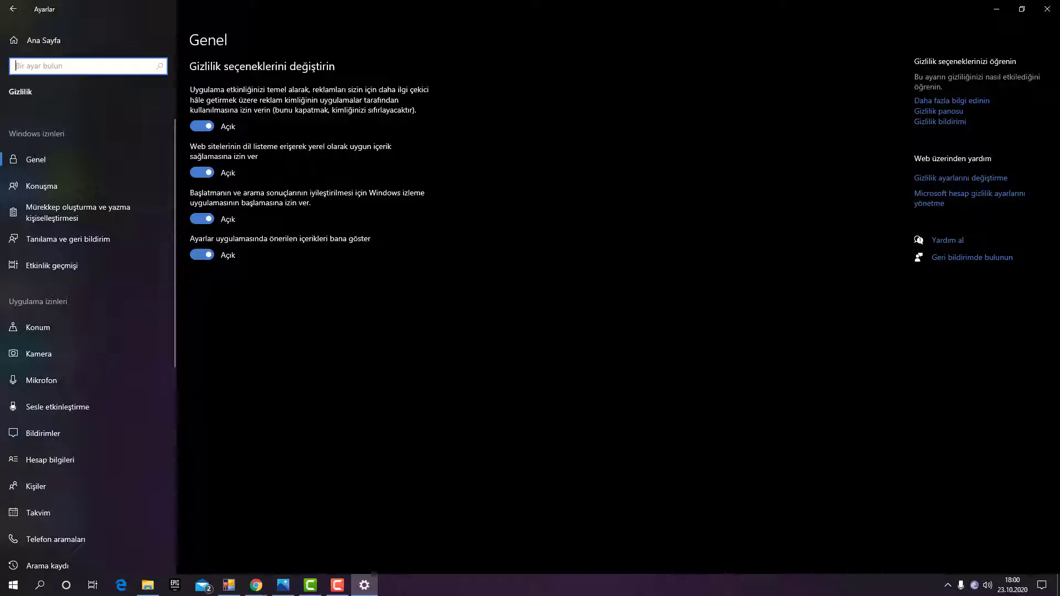
left_click(41, 186)
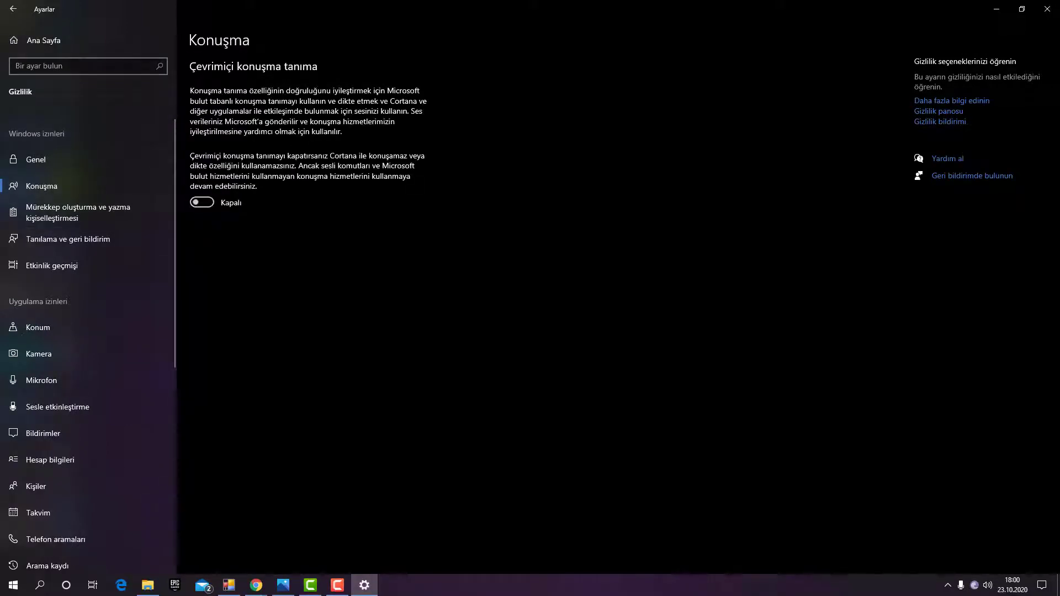
left_click(78, 213)
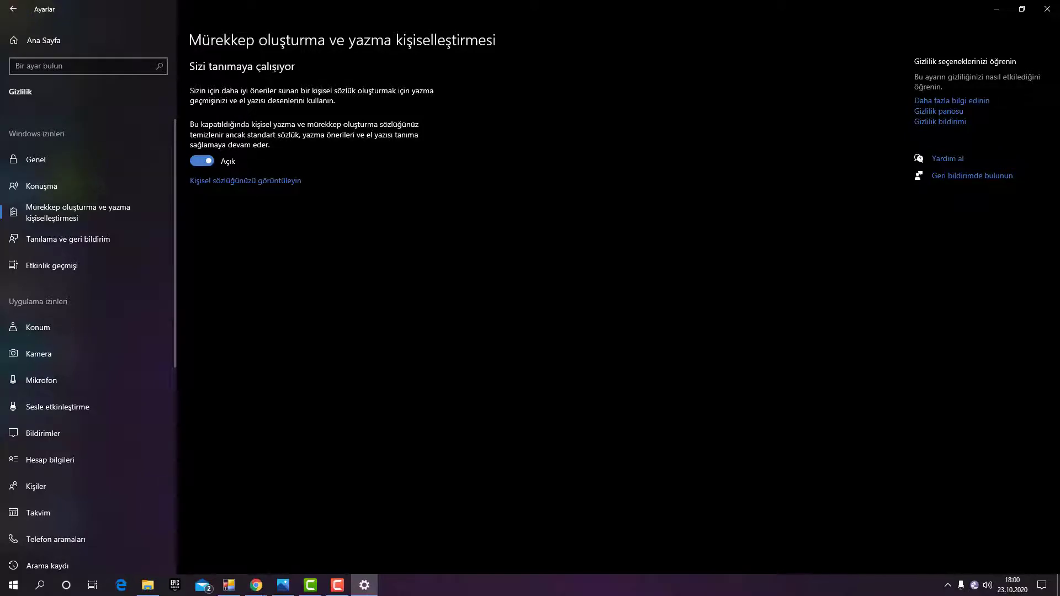
left_click(202, 160)
- Review the privacy pages Tanılama ve geri bildirim, Otomatik dosya indirmeleri, Resimler, Bildirimler and Sesle etkinleştirme
left_click(68, 239)
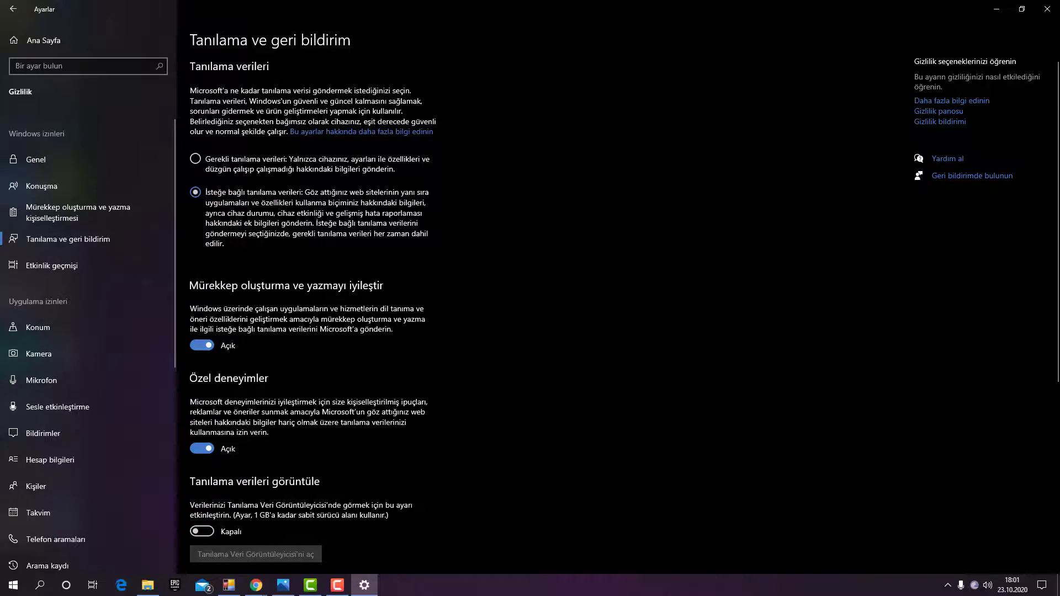
scroll(89, 359, "down", 7)
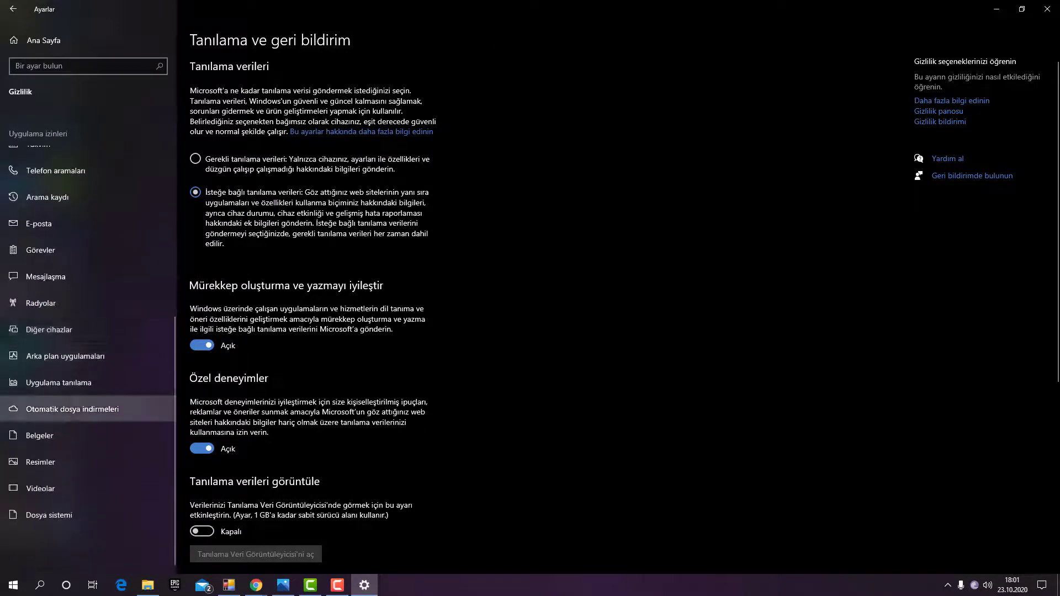
left_click(73, 409)
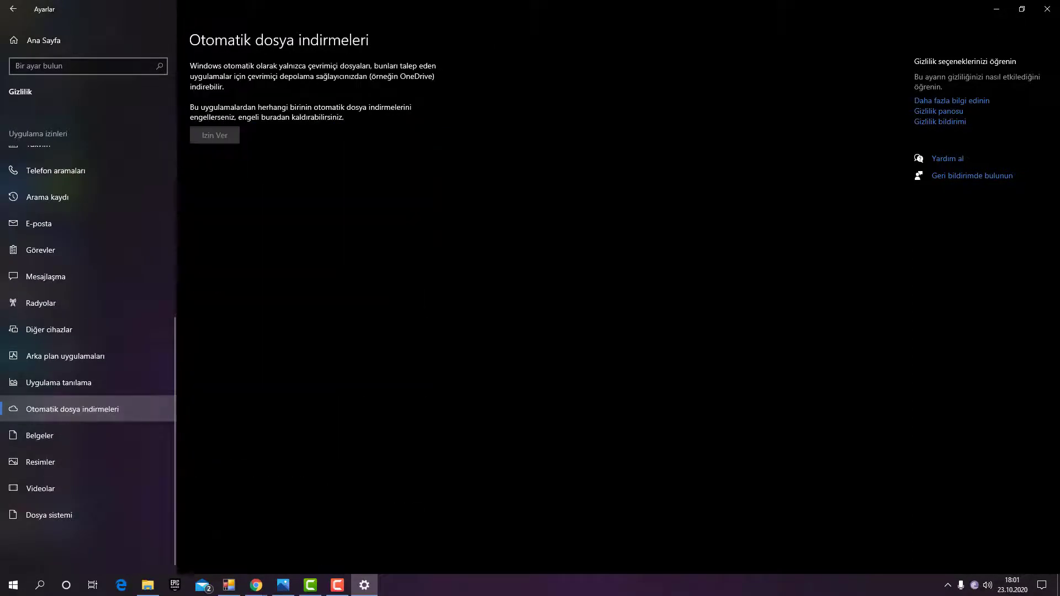
left_click(41, 462)
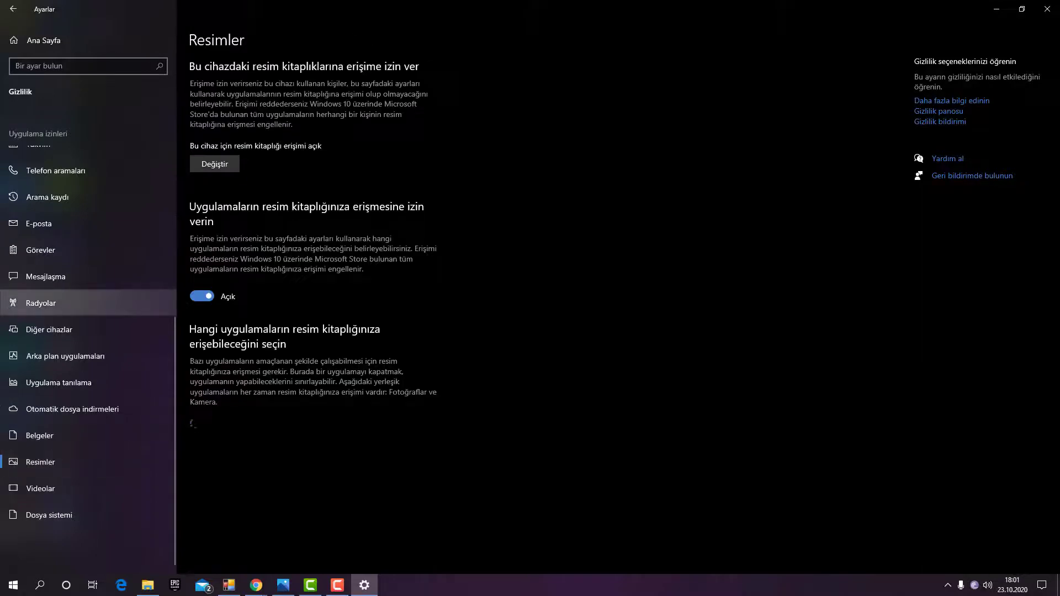
scroll(55, 299, "up", 5)
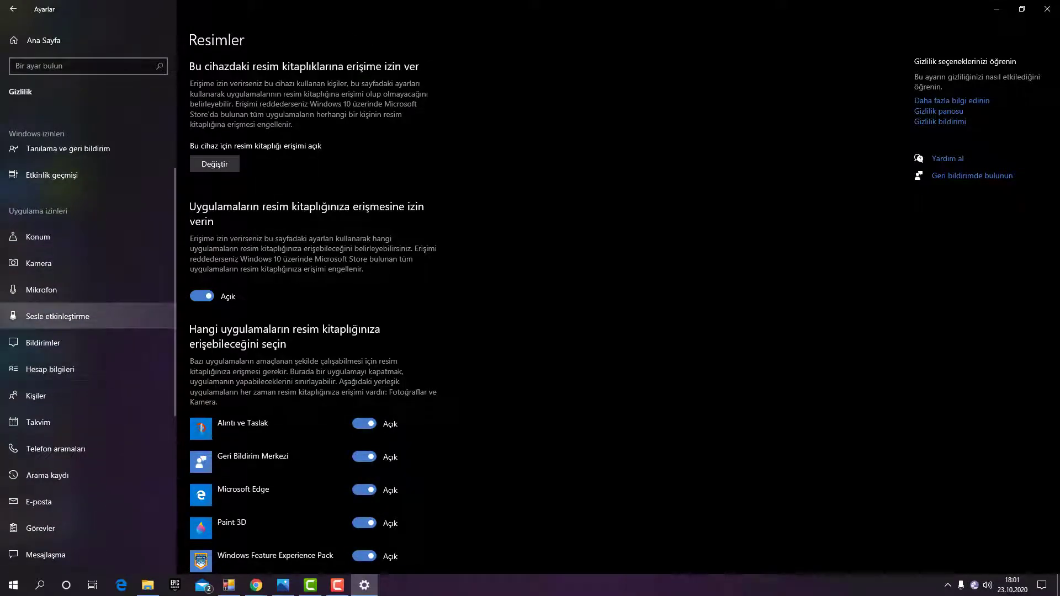
left_click(58, 316)
left_click(43, 343)
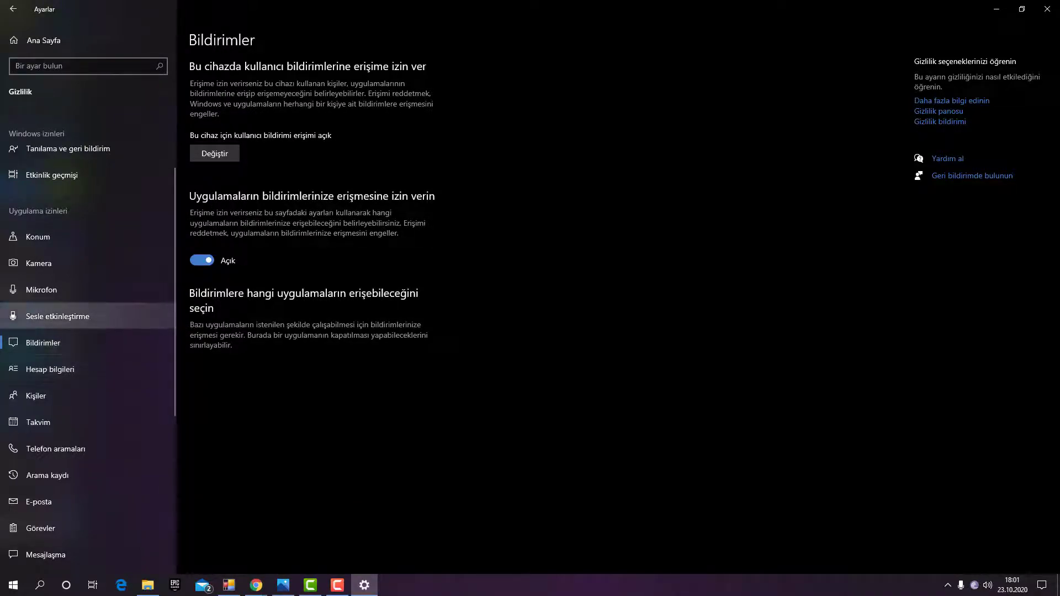
left_click(57, 316)
scroll(309, 276, "down", 5)
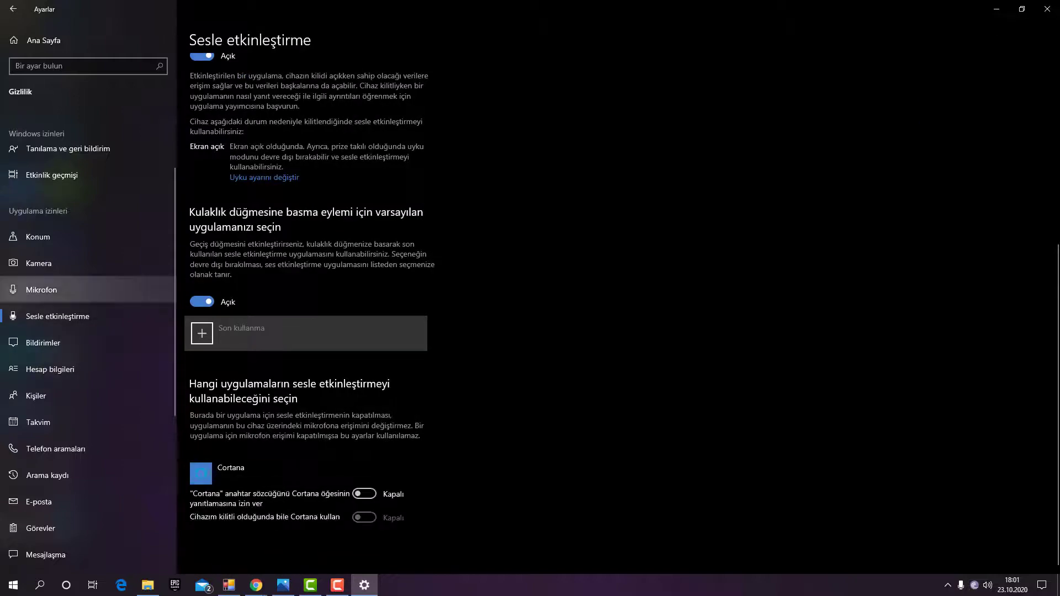
- Examine which apps may access the microphone under Mikrofon, check the Diğer cihazlar page, and close the settings
left_click(66, 290)
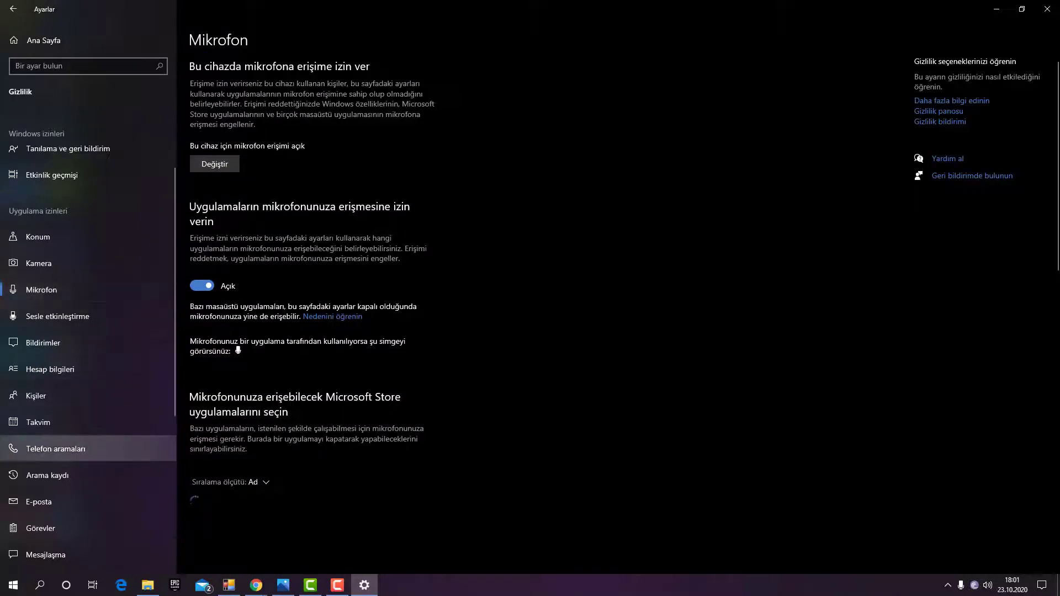
scroll(88, 449, "down", 1)
scroll(365, 455, "down", 5)
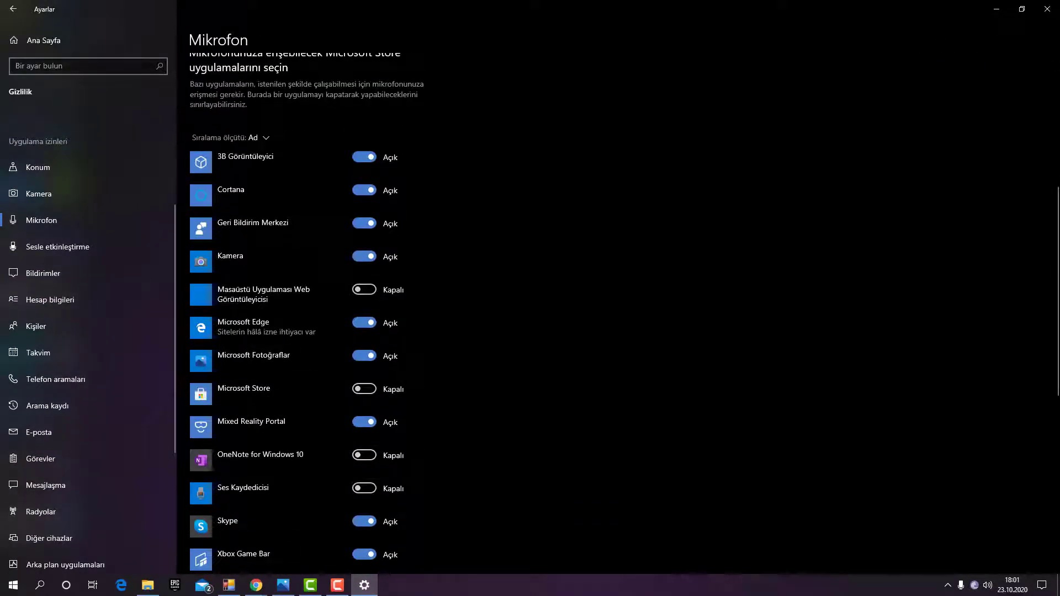
scroll(309, 309, "up", 3)
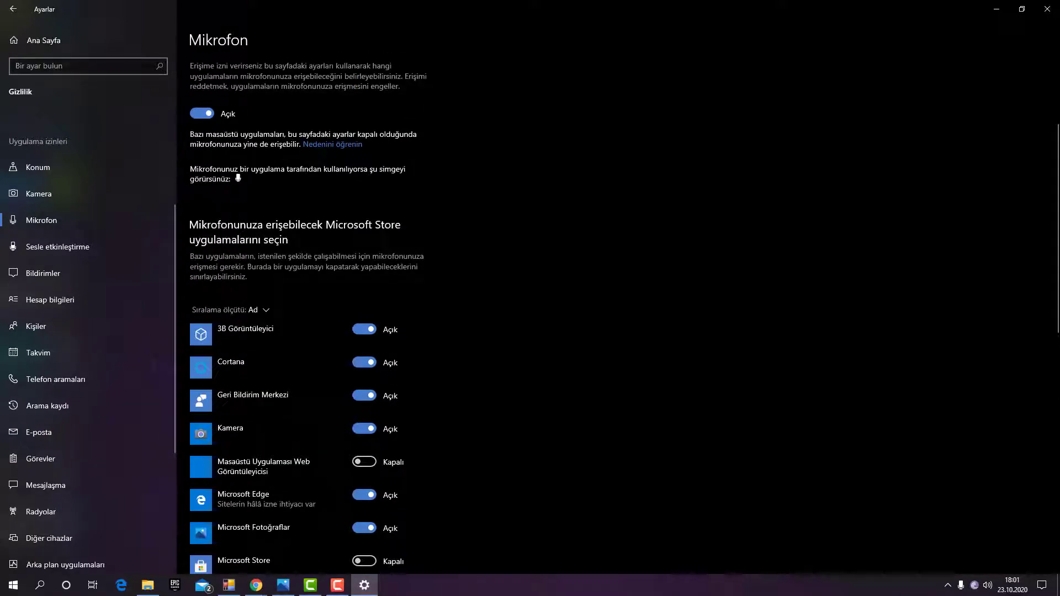
scroll(309, 364, "down", 10)
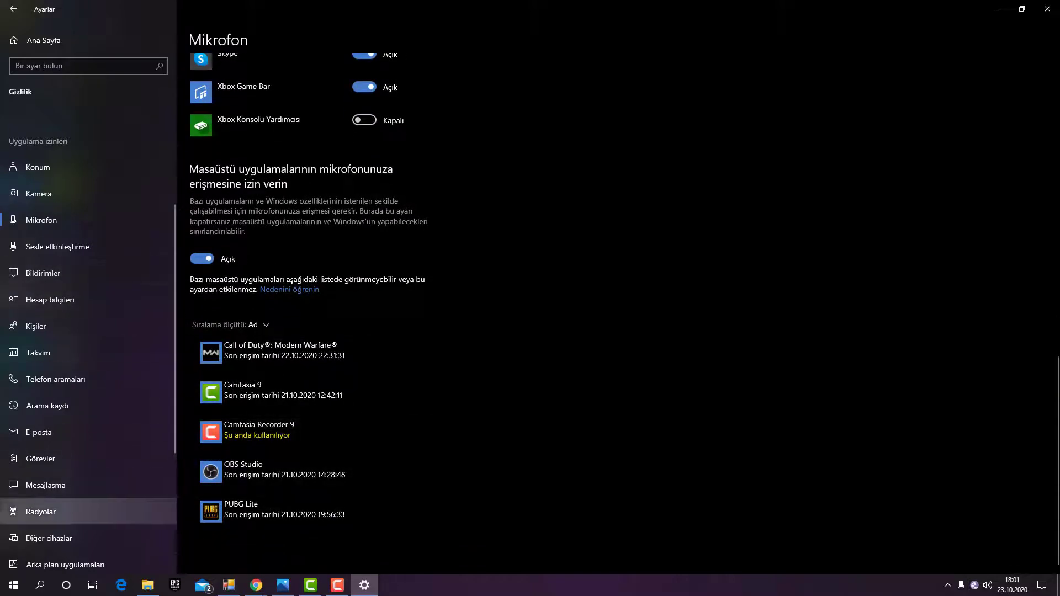
left_click(49, 538)
scroll(83, 353, "down", 4)
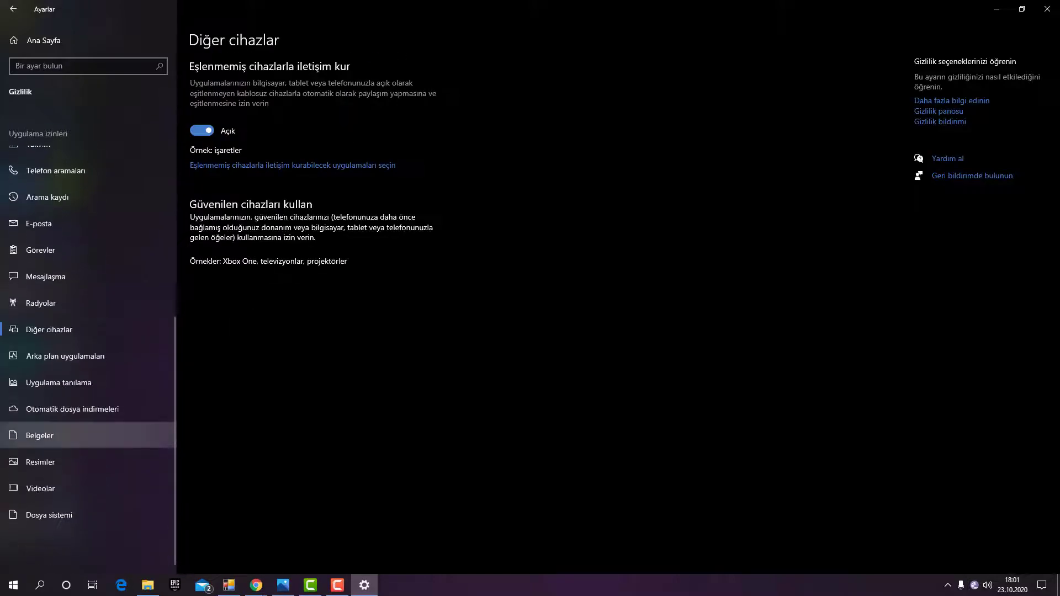
left_click(1047, 8)
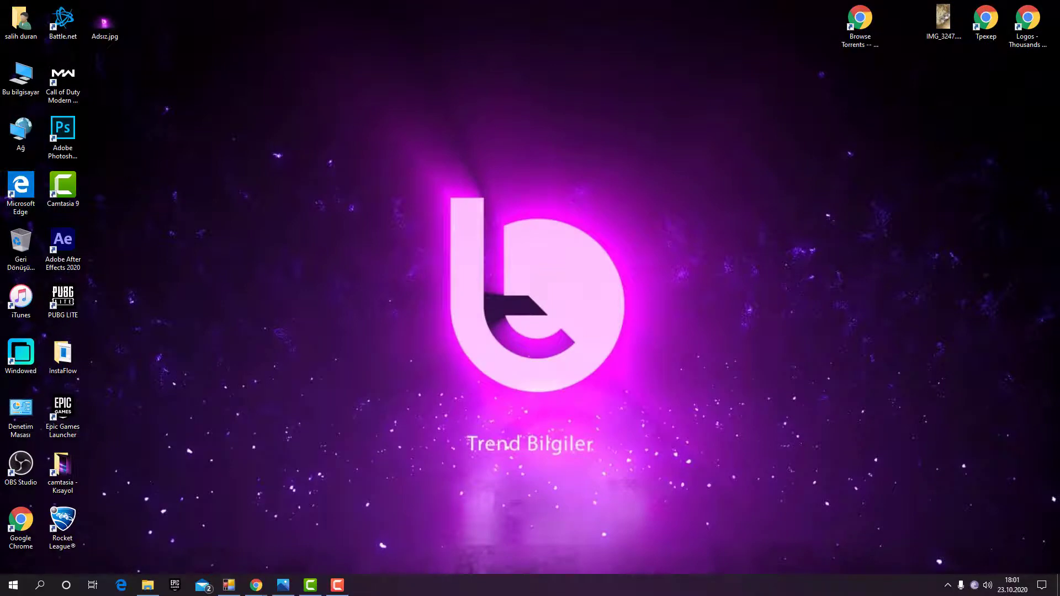
left_click_drag(334, 125, 690, 574)
left_click_drag(282, 136, 737, 575)
- Open Windows Güvenliği from the background programs, view the security overview, and close it
left_click(947, 586)
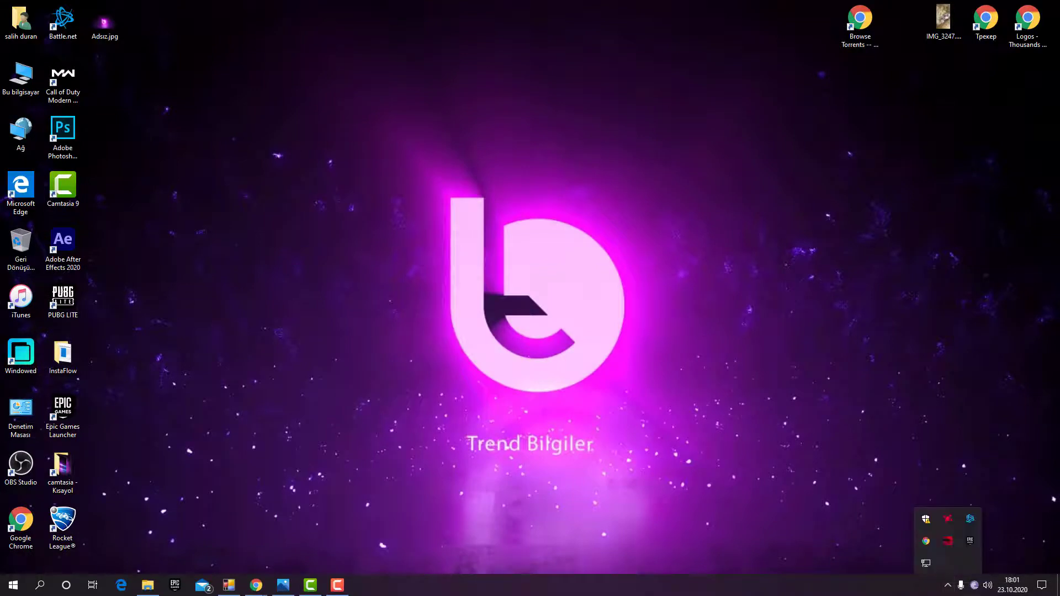
left_click(926, 519)
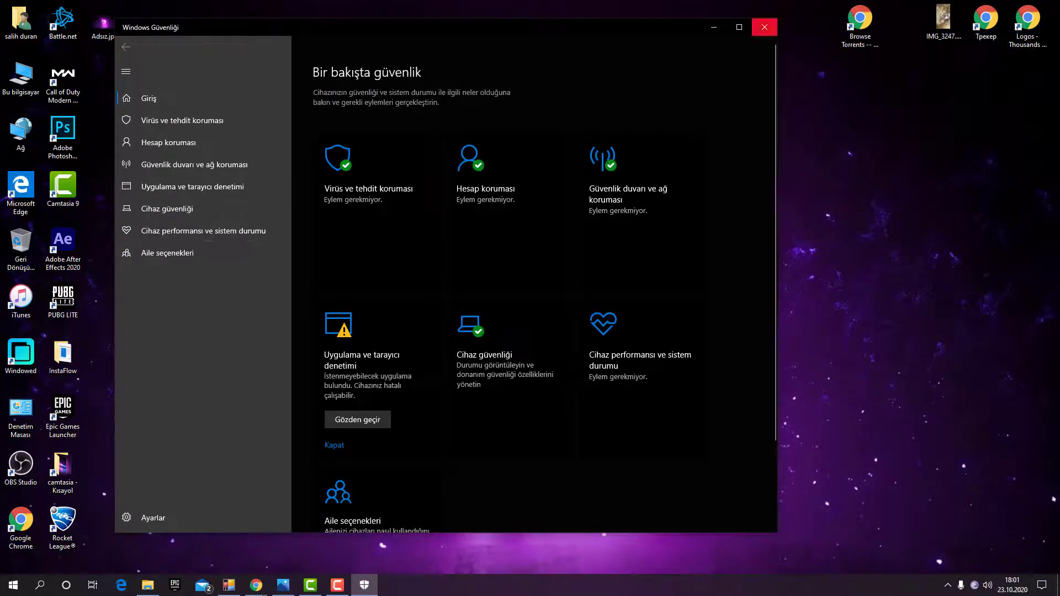
left_click(764, 27)
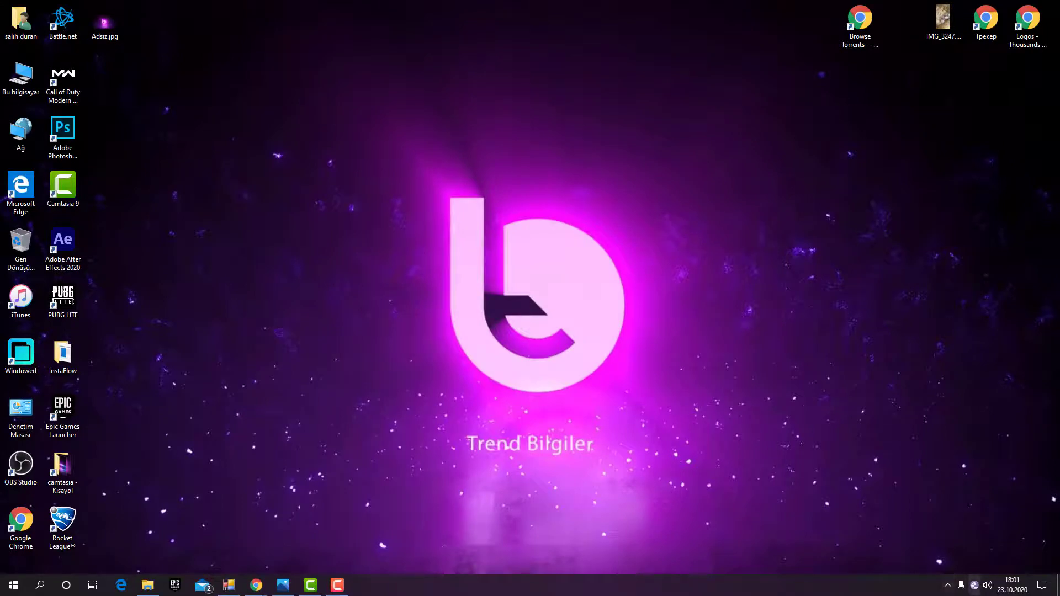
- Open the AMD Radeon software, view its performance tuning and Oyun pages, and close it
left_click(948, 585)
left_click(948, 519)
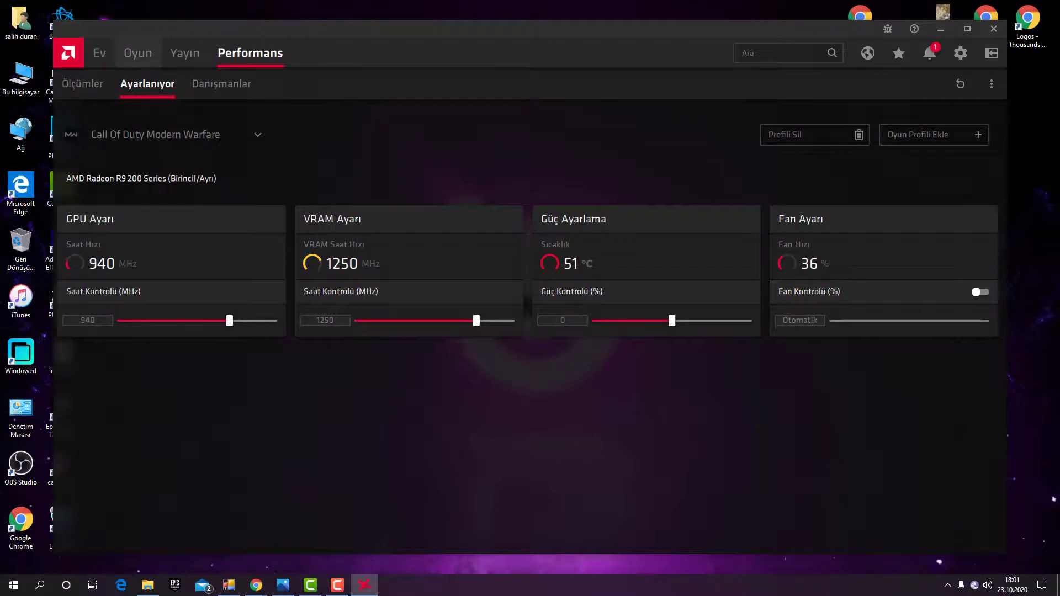
left_click(138, 53)
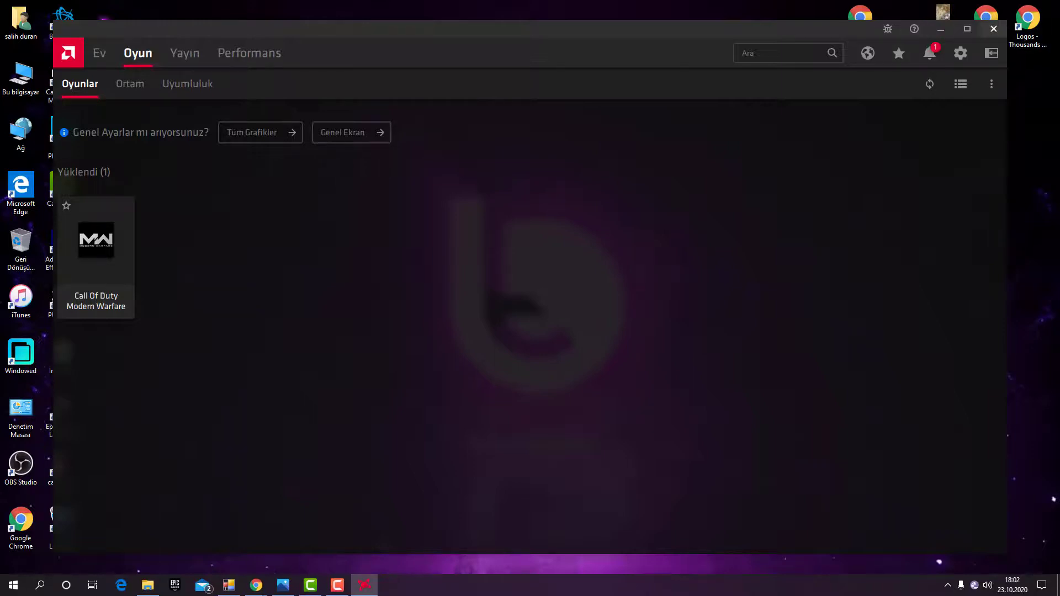
left_click(993, 28)
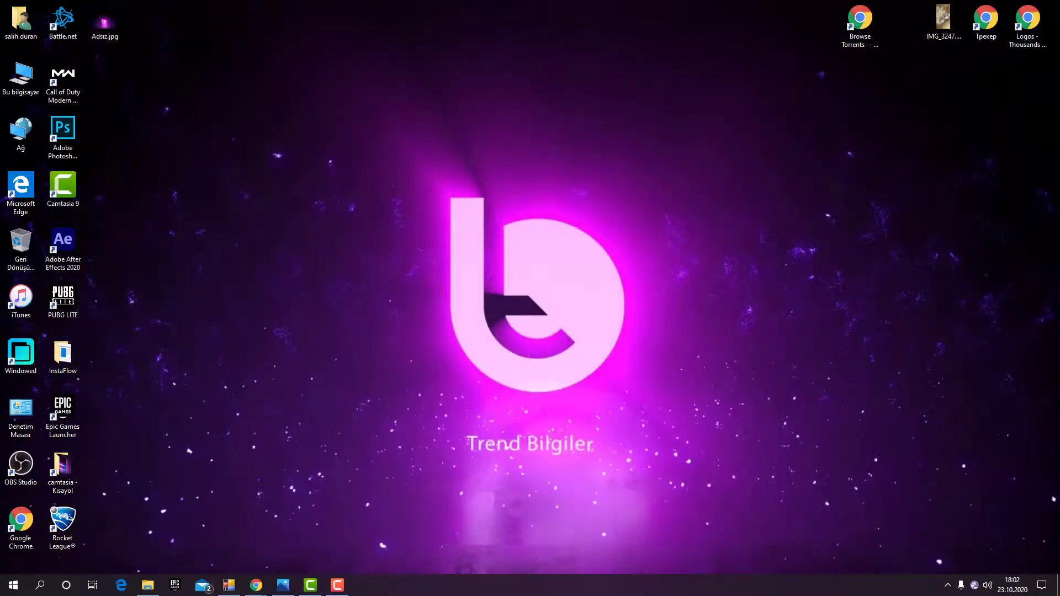
left_click(39, 585)
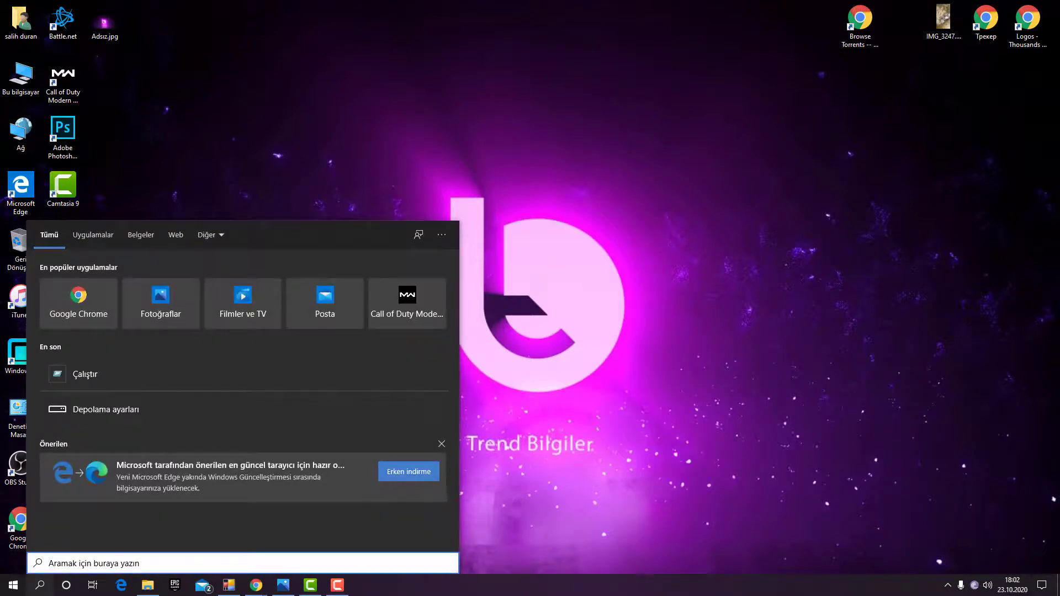
key("Escape")
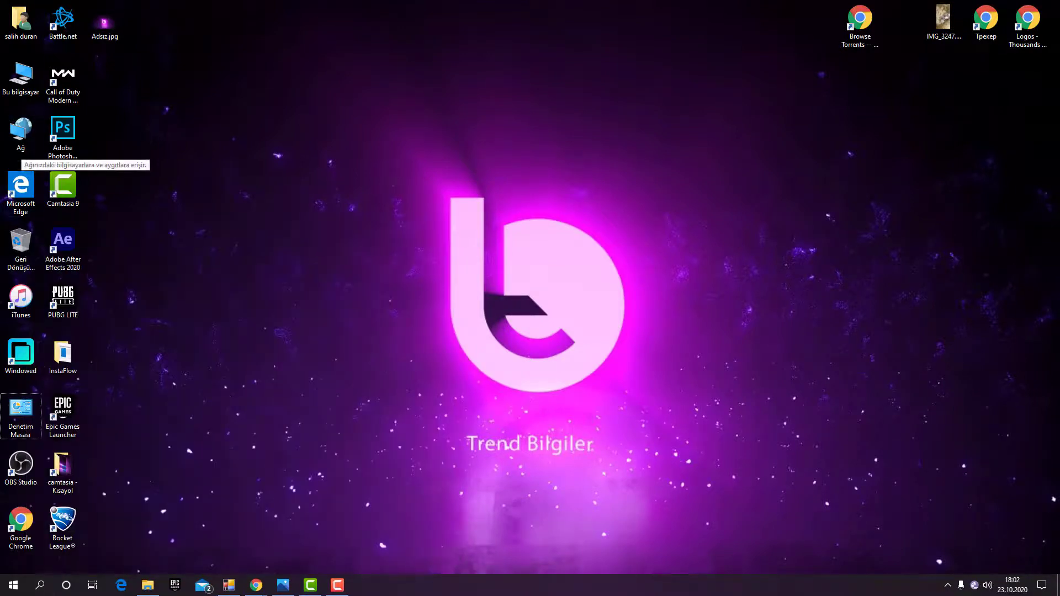
- Check the free space of the drives in Bu bilgisayar and close the window
double_click(21, 74)
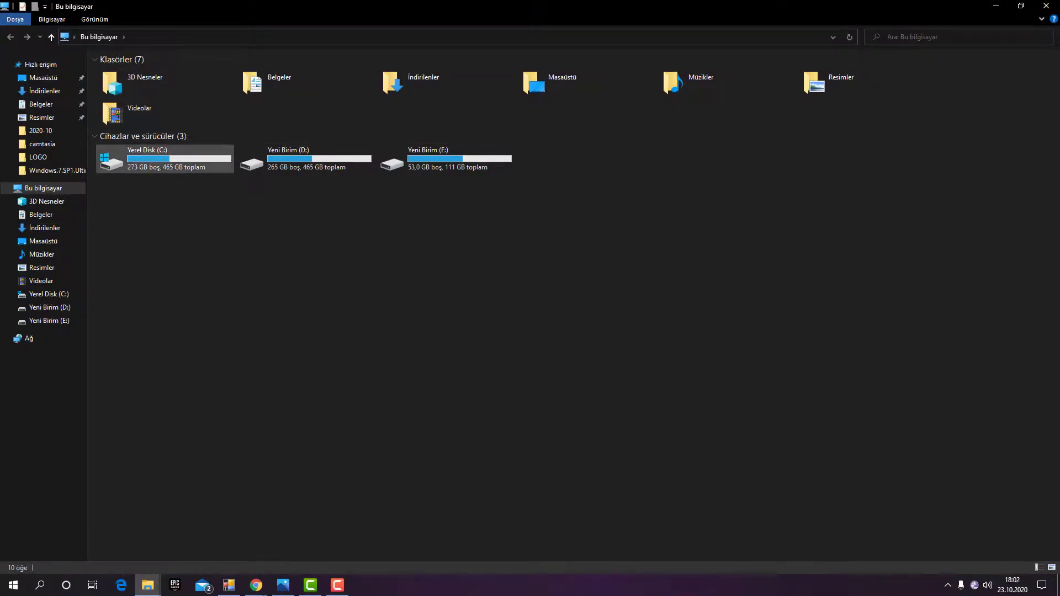
left_click(1046, 5)
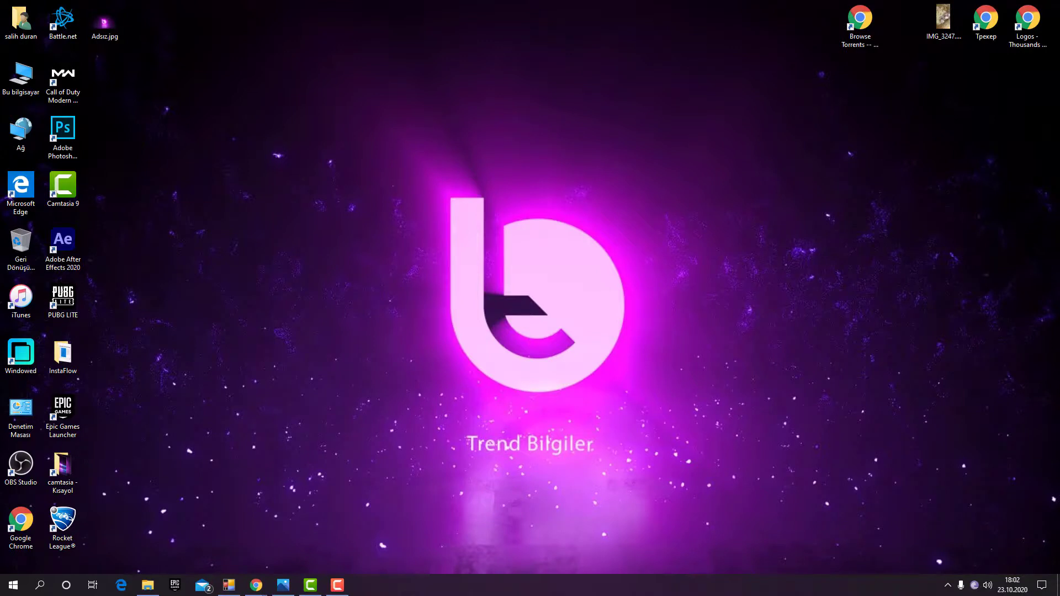
mouse_move(336, 585)
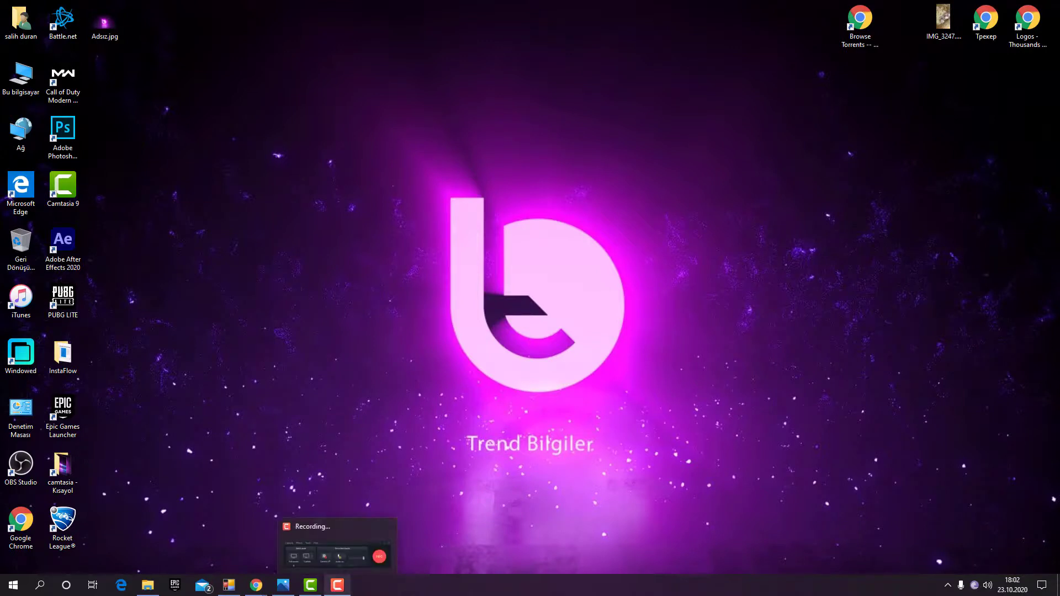